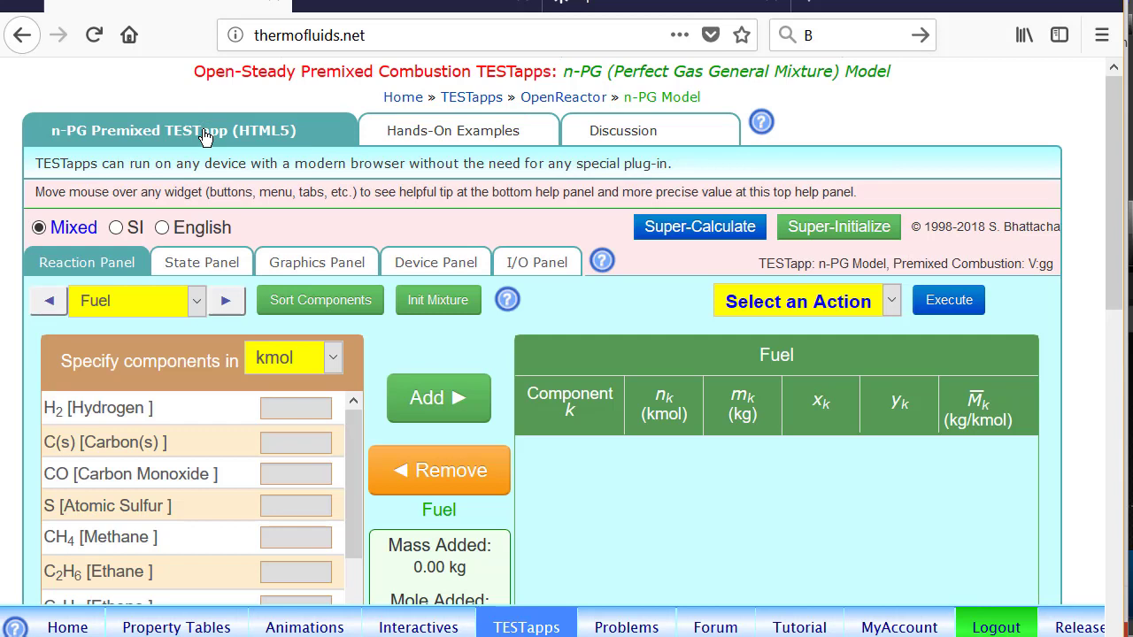
# Add 1 kmol of methane (CH4) to the fuel mixture
pyautogui.scroll(-5, 1120, 309)
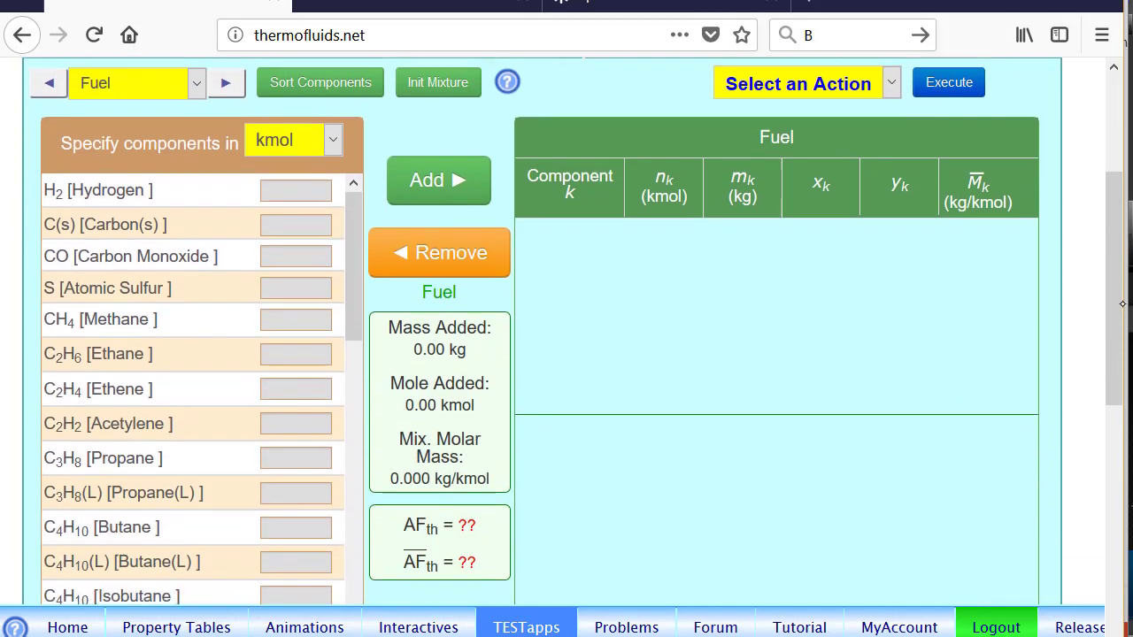
pyautogui.click(184, 309)
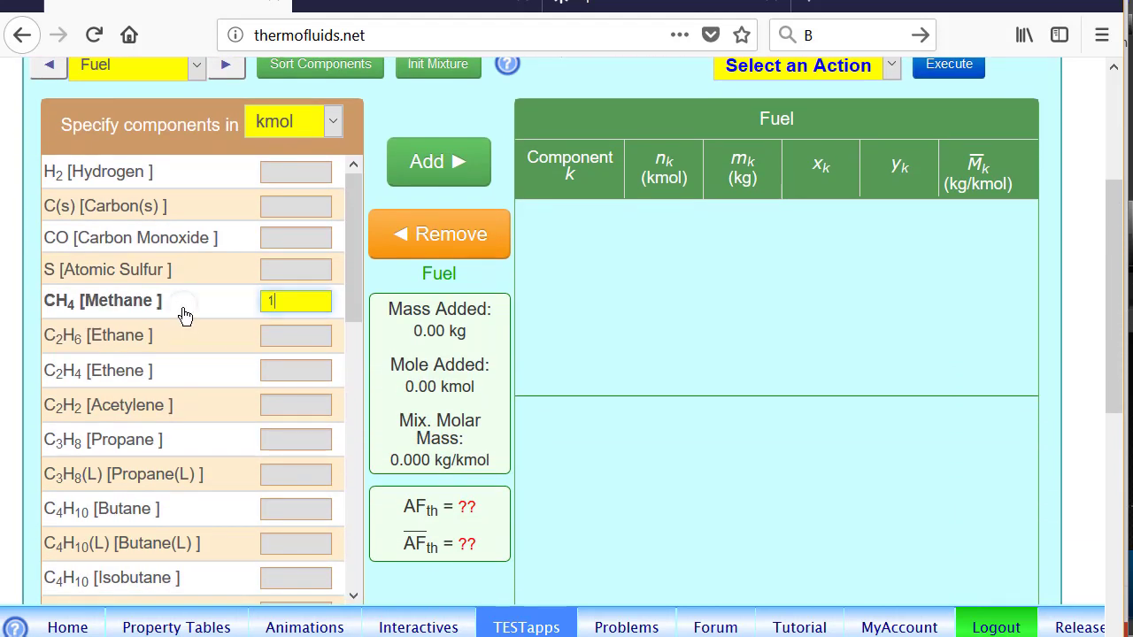
pyautogui.click(434, 163)
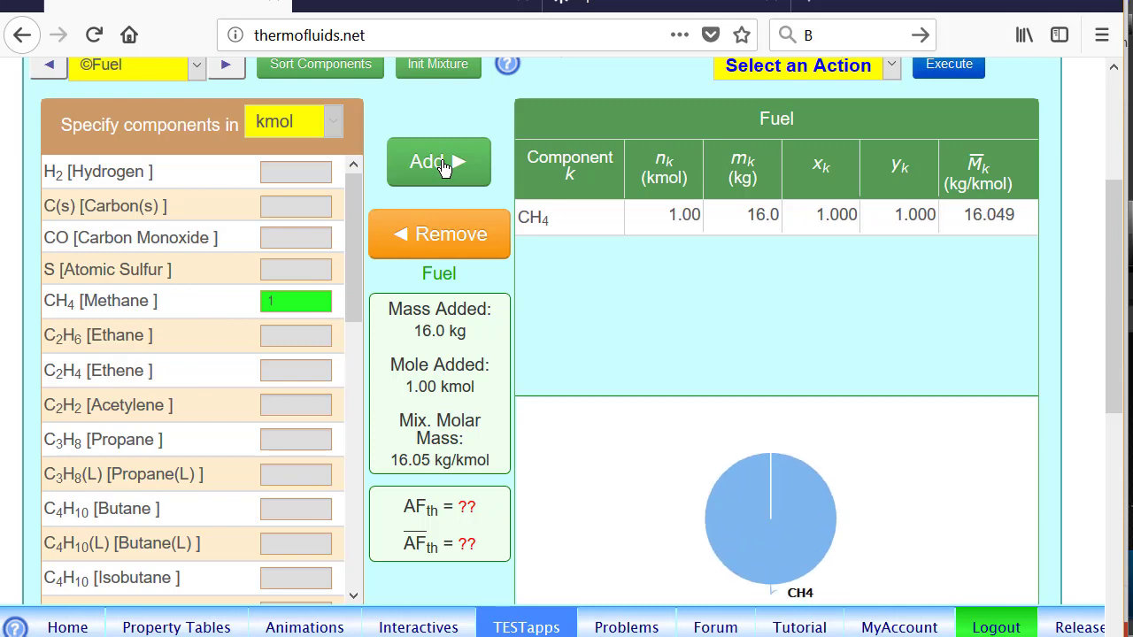
# Add 1 kmol of oxygen and 1 kmol of nitrogen to the oxidizer mixture
pyautogui.scroll(2, 1119, 211)
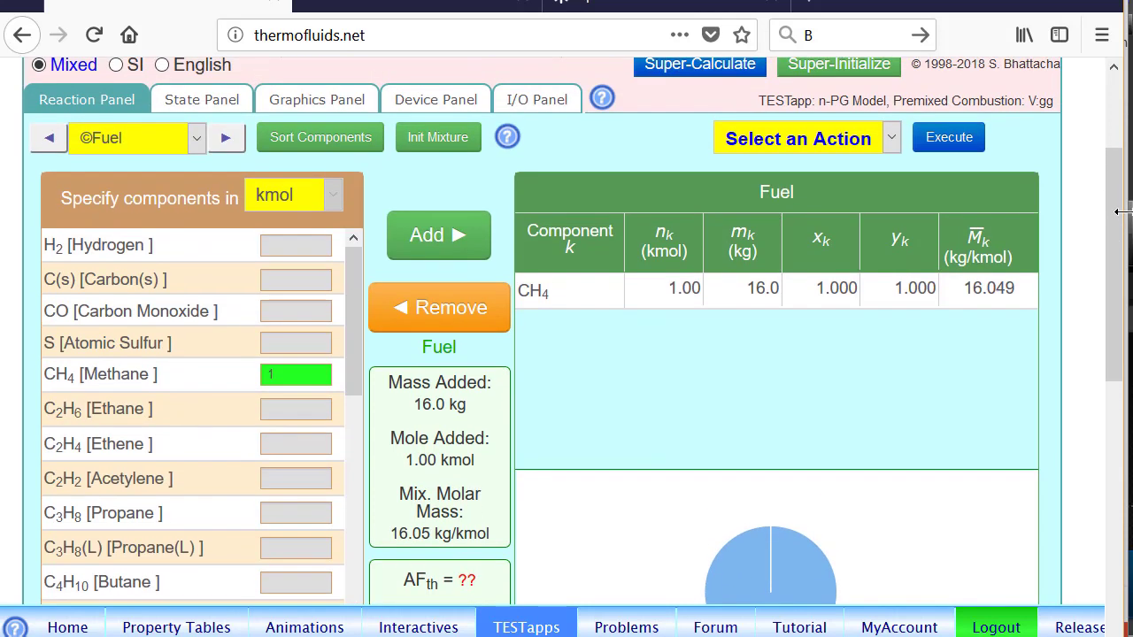
pyautogui.click(225, 138)
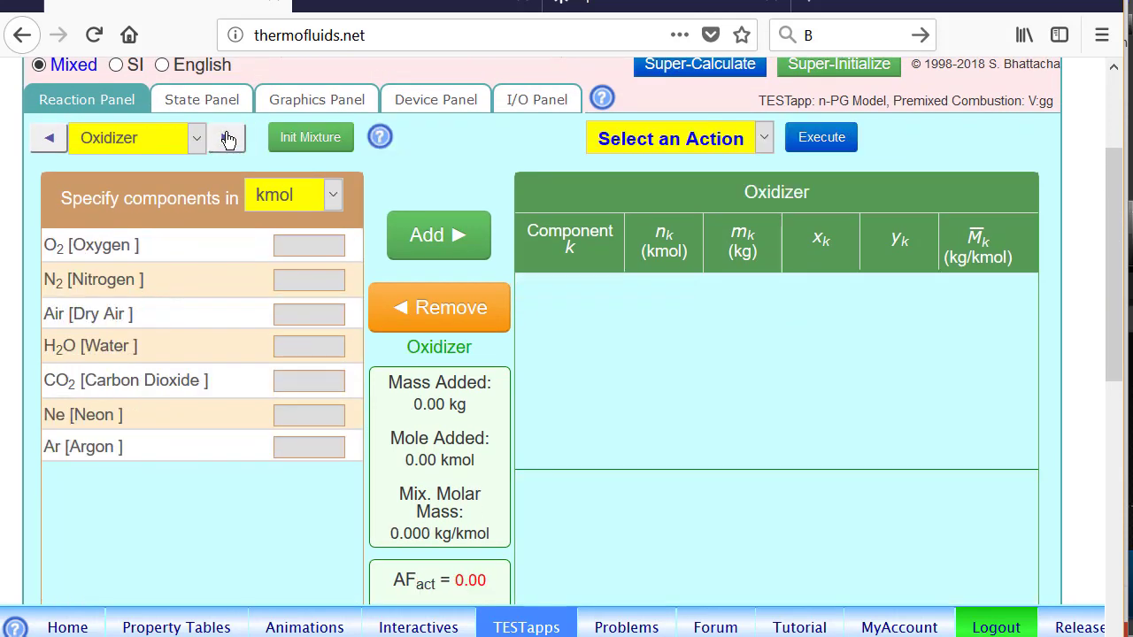
pyautogui.click(194, 245)
pyautogui.write('1')
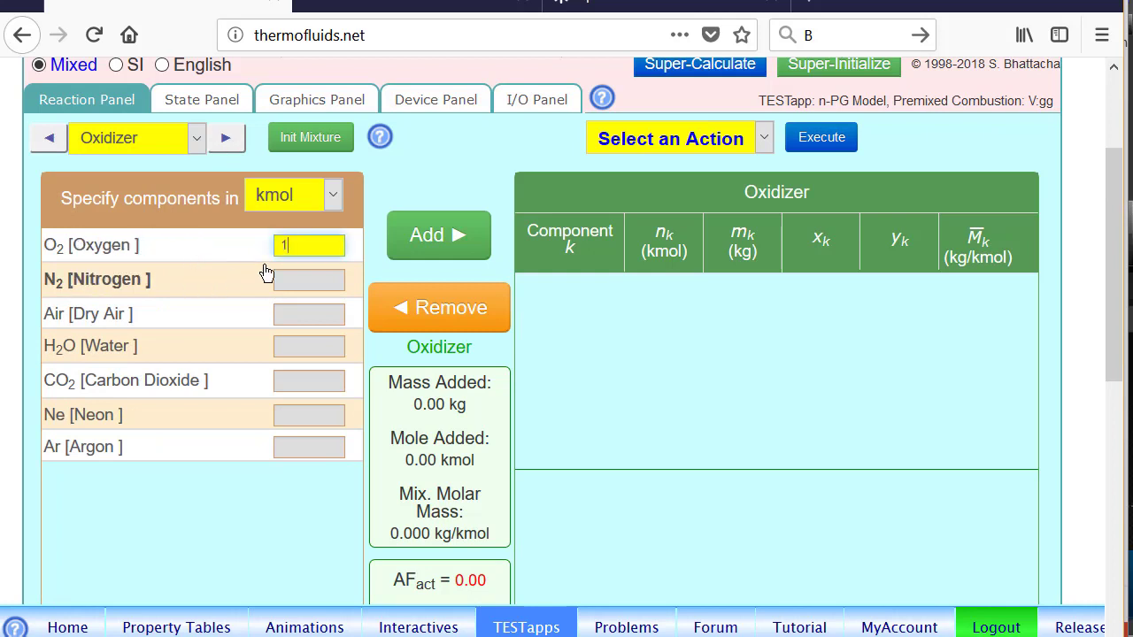
pyautogui.click(400, 236)
pyautogui.click(276, 285)
pyautogui.write('1')
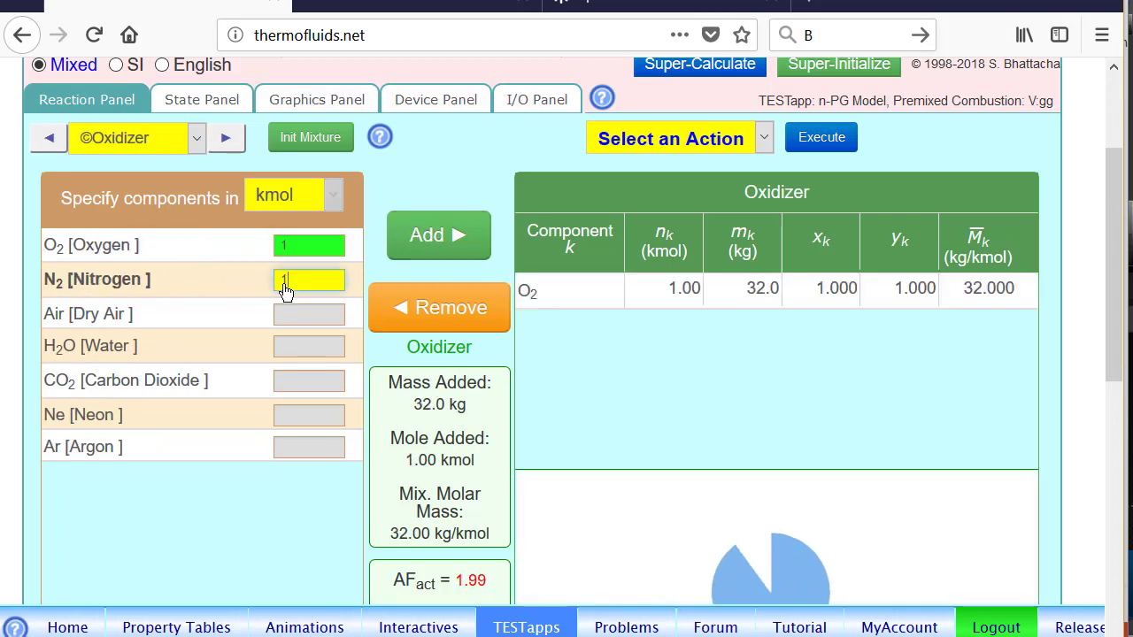
pyautogui.click(430, 243)
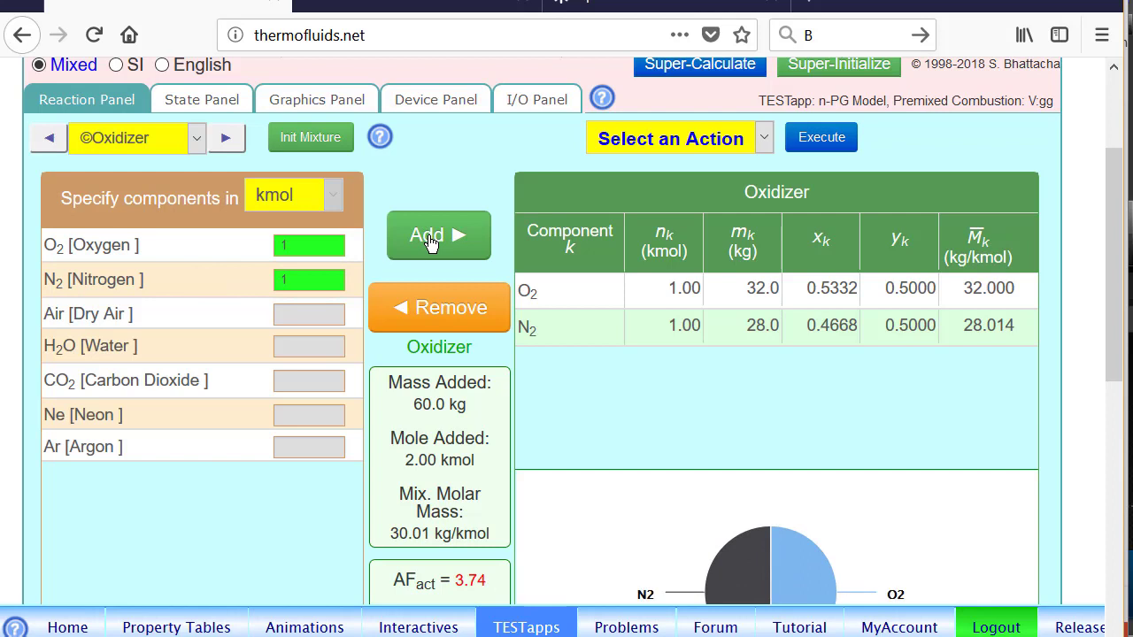
# Balance the reaction using action 2.c, complete combustion with known excess/deficient user-defined oxidizer, at λ 100%
pyautogui.moveTo(1118, 291)
pyautogui.mouseDown()
pyautogui.moveTo(1116, 389)
pyautogui.moveTo(1119, 287)
pyautogui.mouseUp()
pyautogui.click(763, 152)
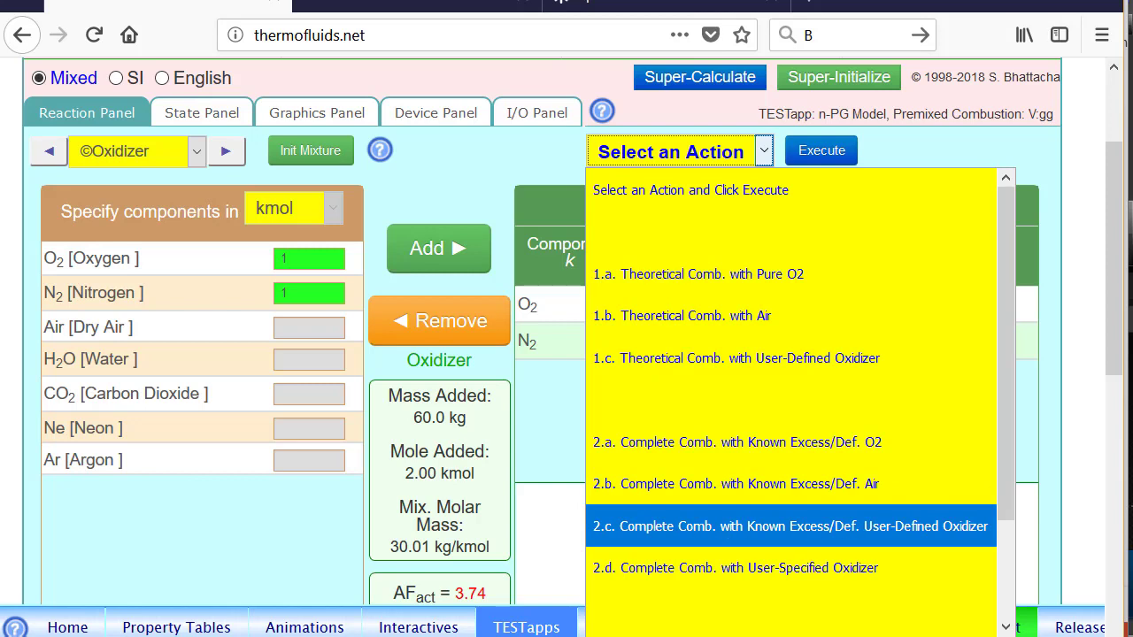
pyautogui.click(885, 527)
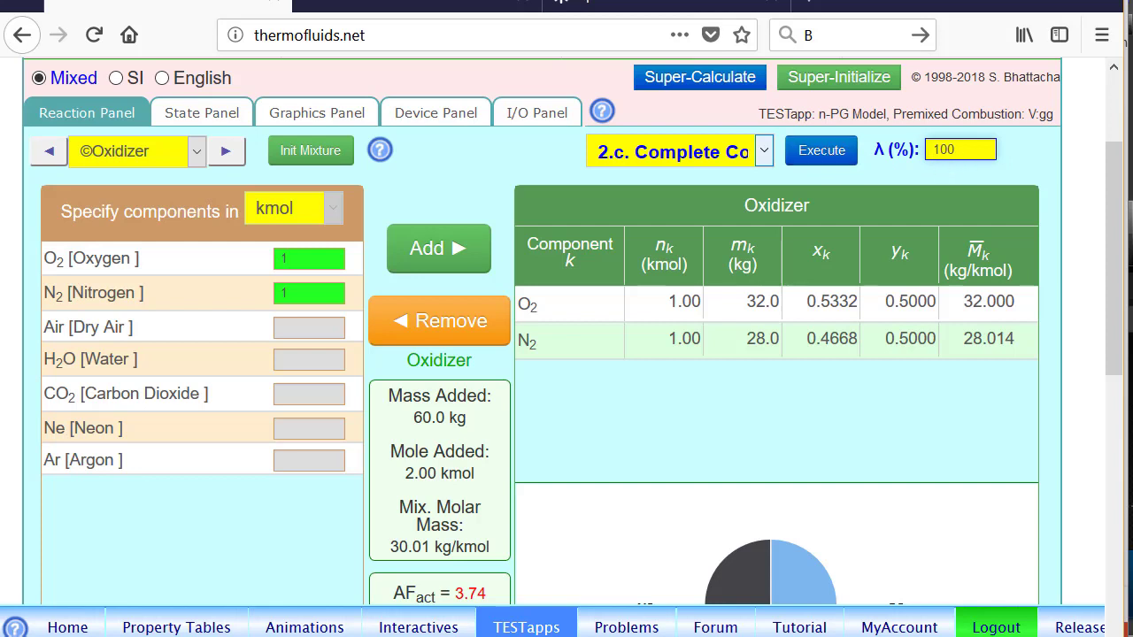
pyautogui.click(822, 152)
pyautogui.moveTo(1113, 257); pyautogui.dragTo(1124, 381)
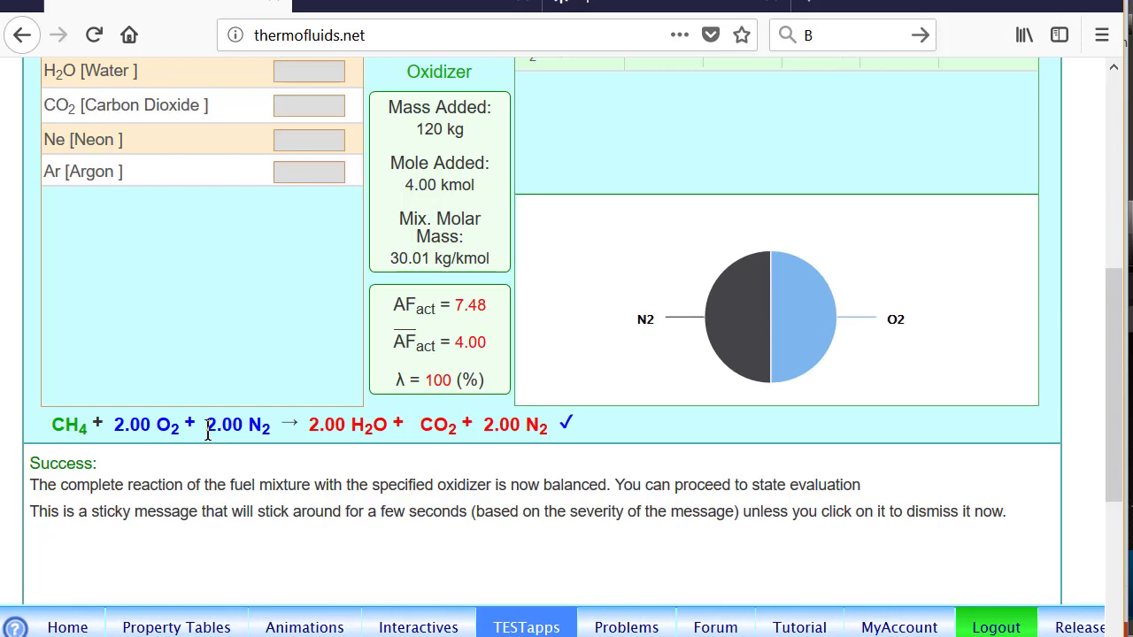
pyautogui.scroll(-2, 275, 353)
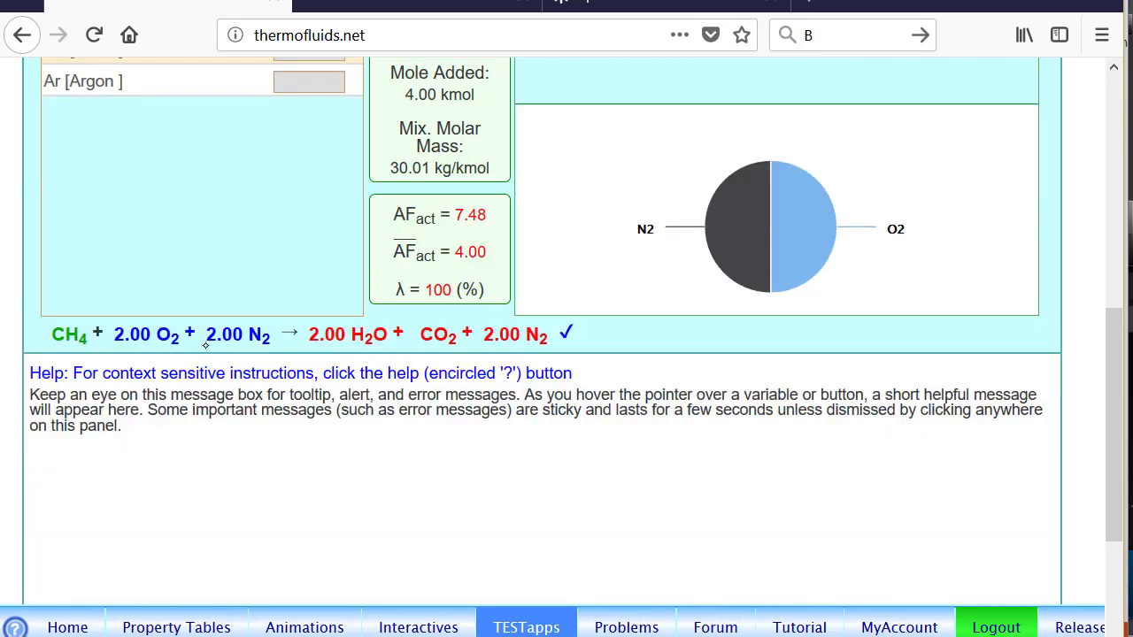
# Calculate State-1 for the reactants with pressure p1 of 100 kPa and temperature T1 of 298 K
pyautogui.scroll(10, 1091, 350)
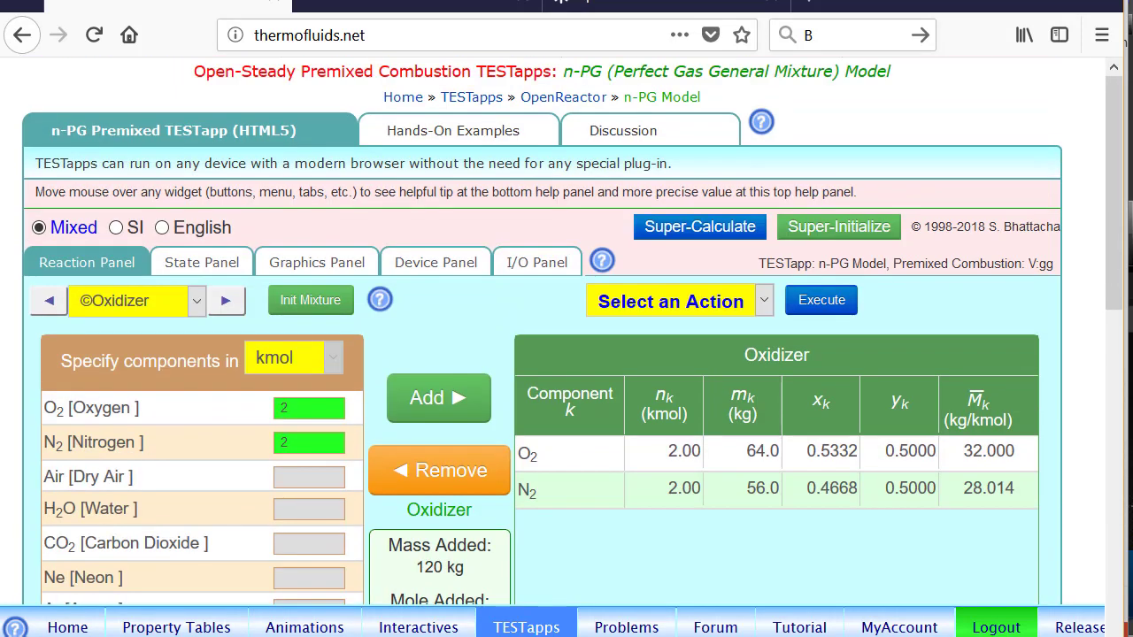
pyautogui.click(201, 269)
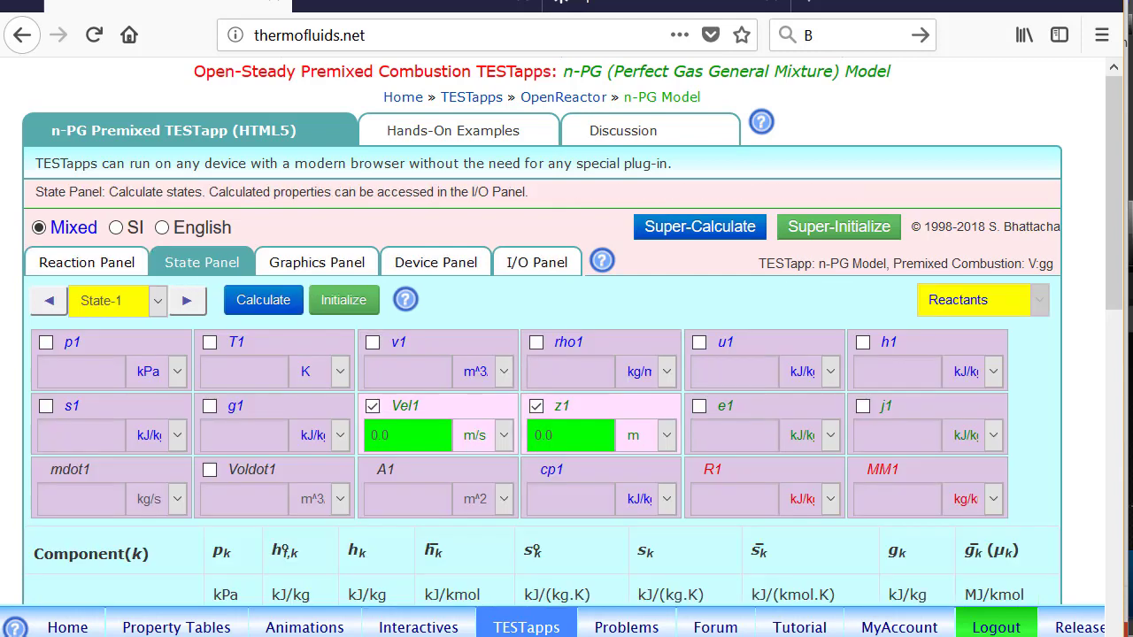
pyautogui.click(96, 354)
pyautogui.write('0')
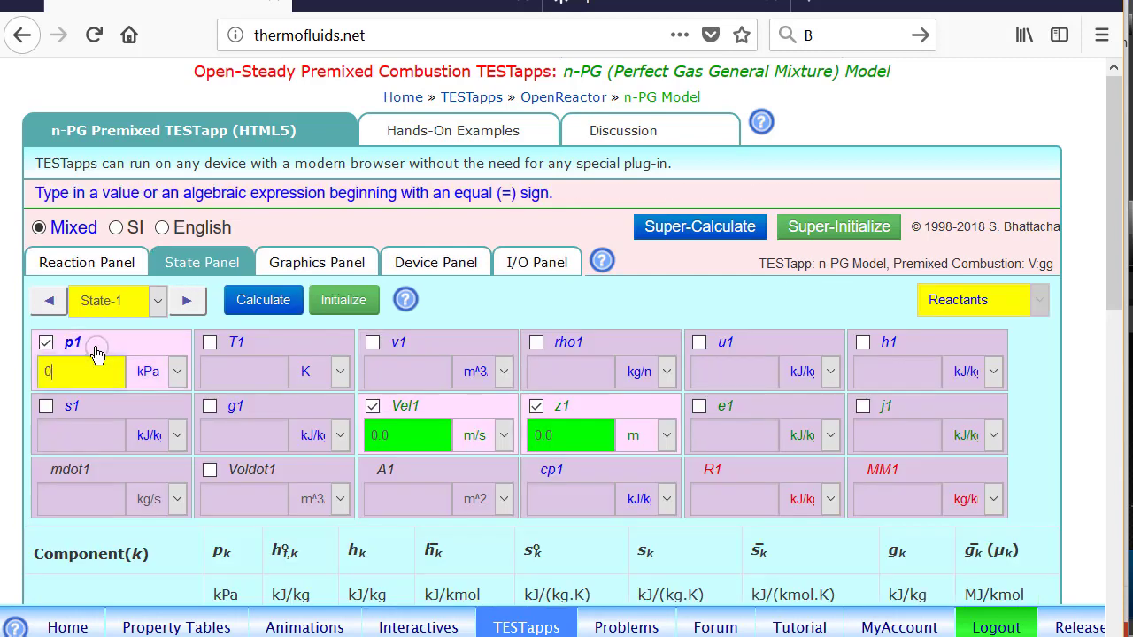
pyautogui.write('100')
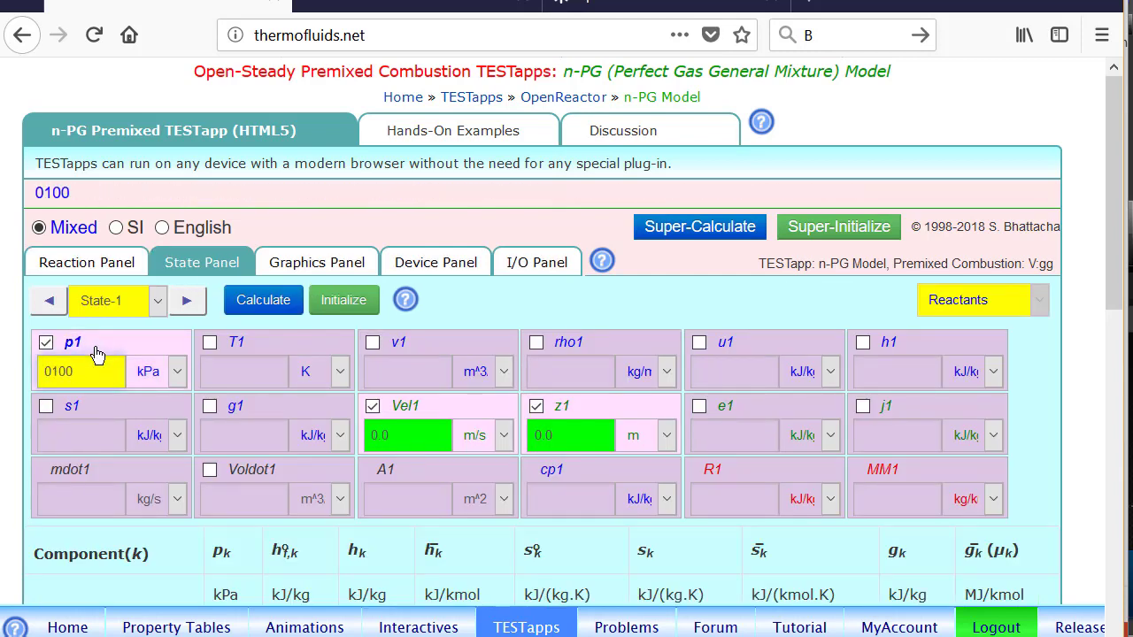
pyautogui.click(268, 358)
pyautogui.write('0298')
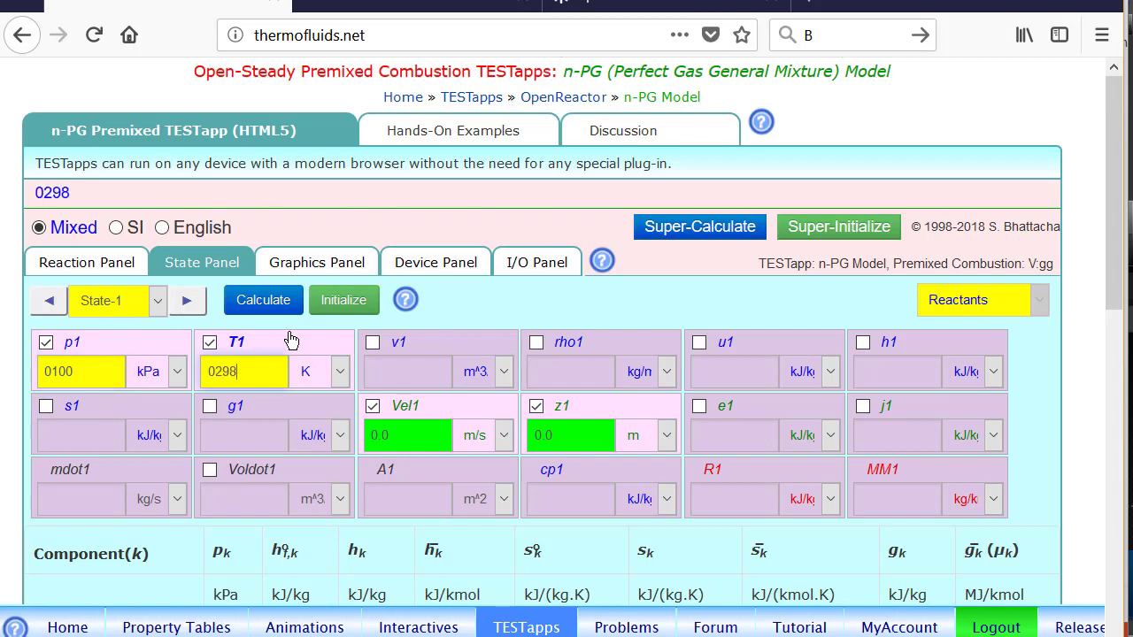
pyautogui.press('Return')
pyautogui.click(81, 501)
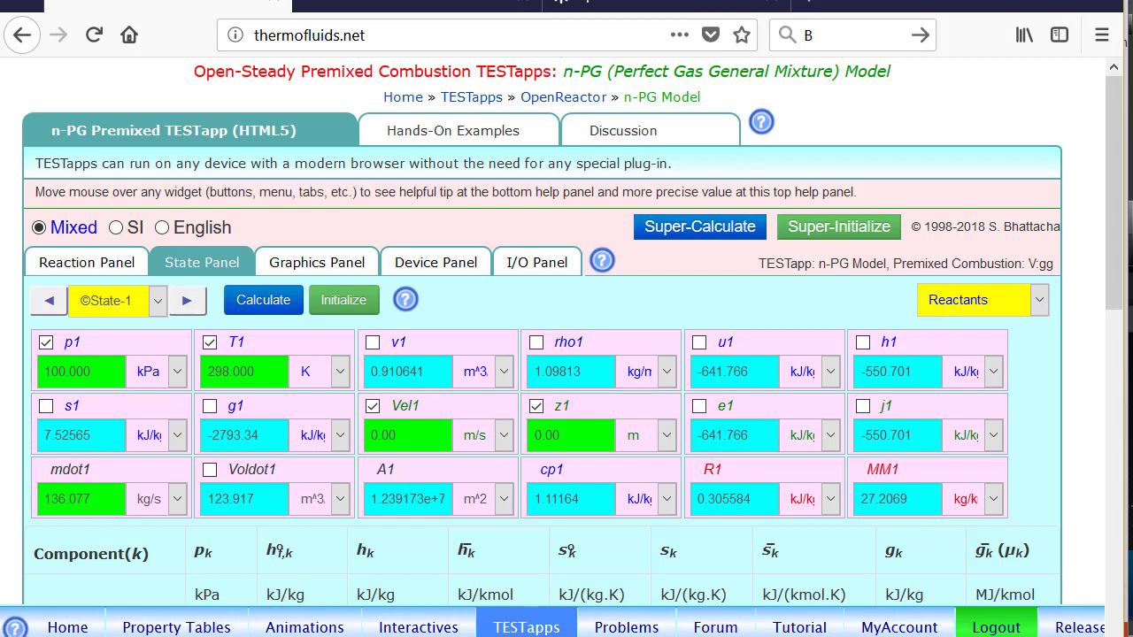
# Calculate State-2 for the products with pressure p2 of 100 kPa
pyautogui.click(188, 301)
pyautogui.click(93, 343)
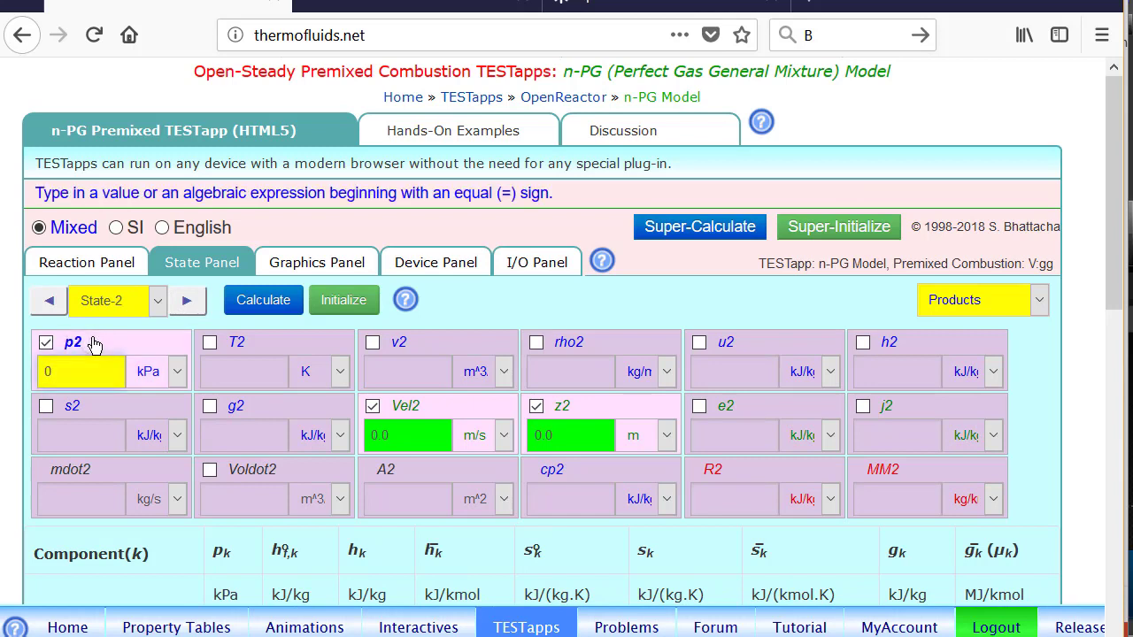
pyautogui.write('100')
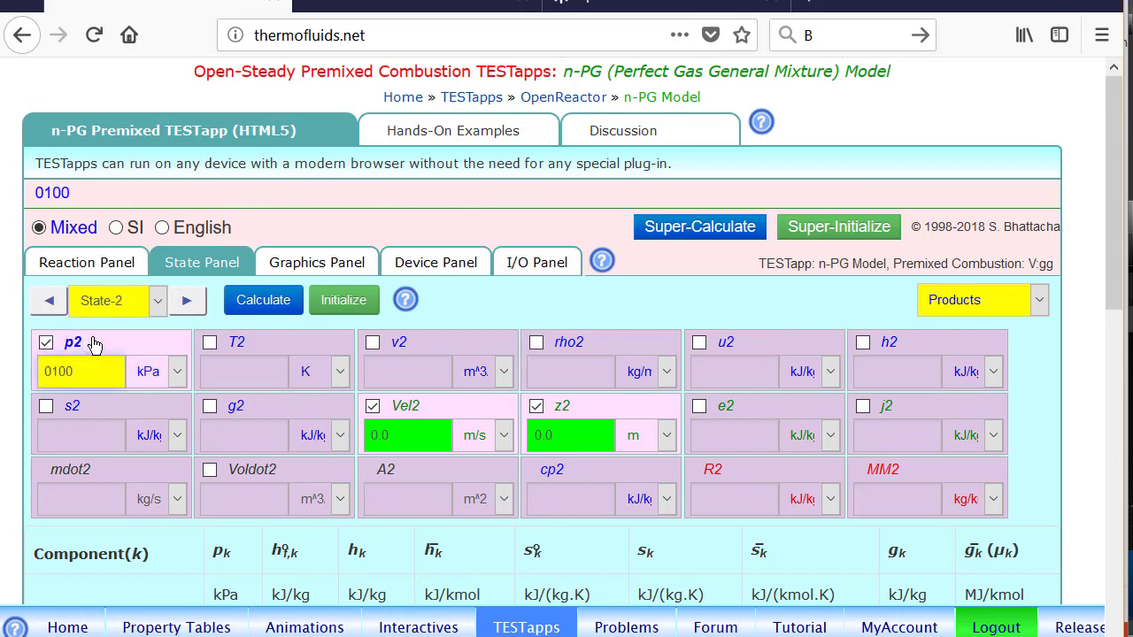
pyautogui.click(265, 306)
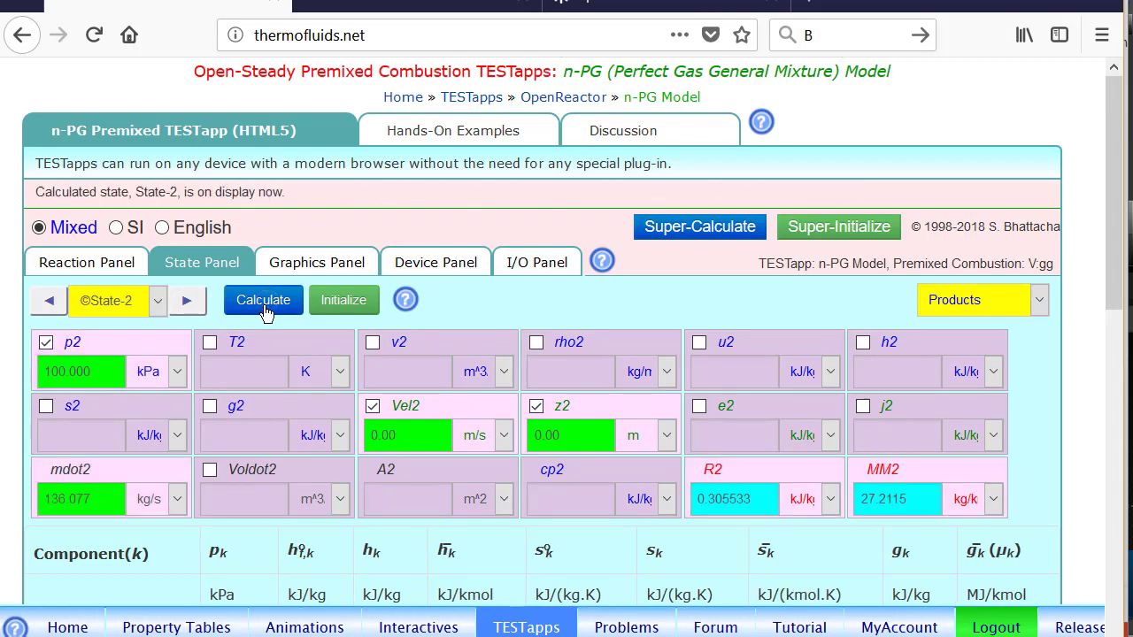
# Set State-1 as the inlet and State-2 as the exit of Device-1
pyautogui.click(442, 263)
pyautogui.scroll(-2, 566, 354)
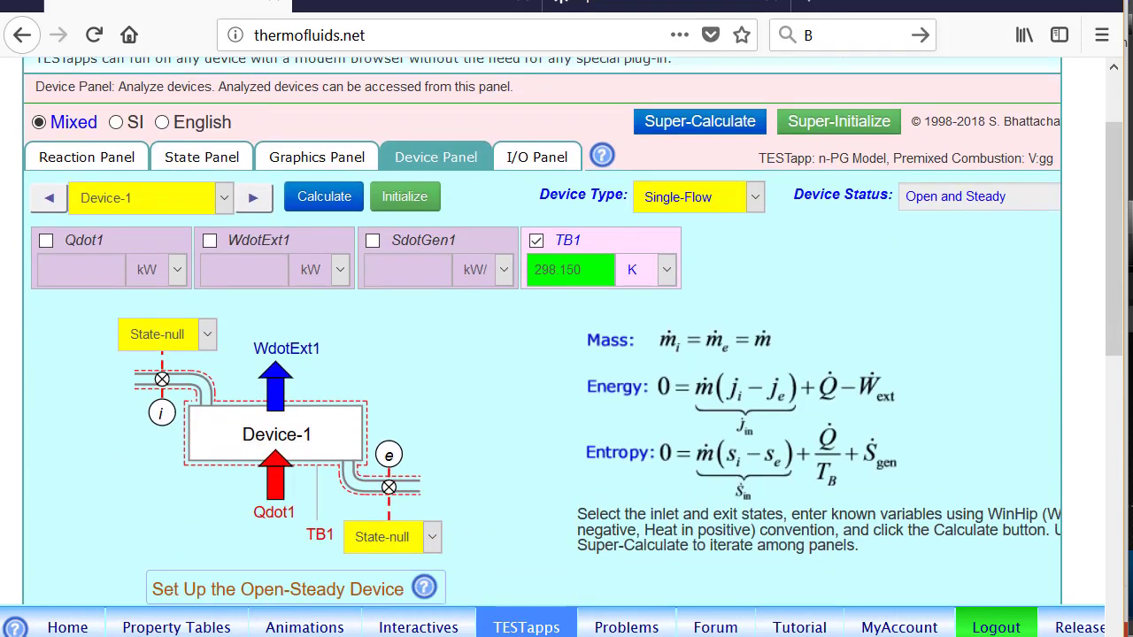
pyautogui.click(182, 334)
pyautogui.click(166, 413)
pyautogui.click(409, 538)
pyautogui.click(409, 506)
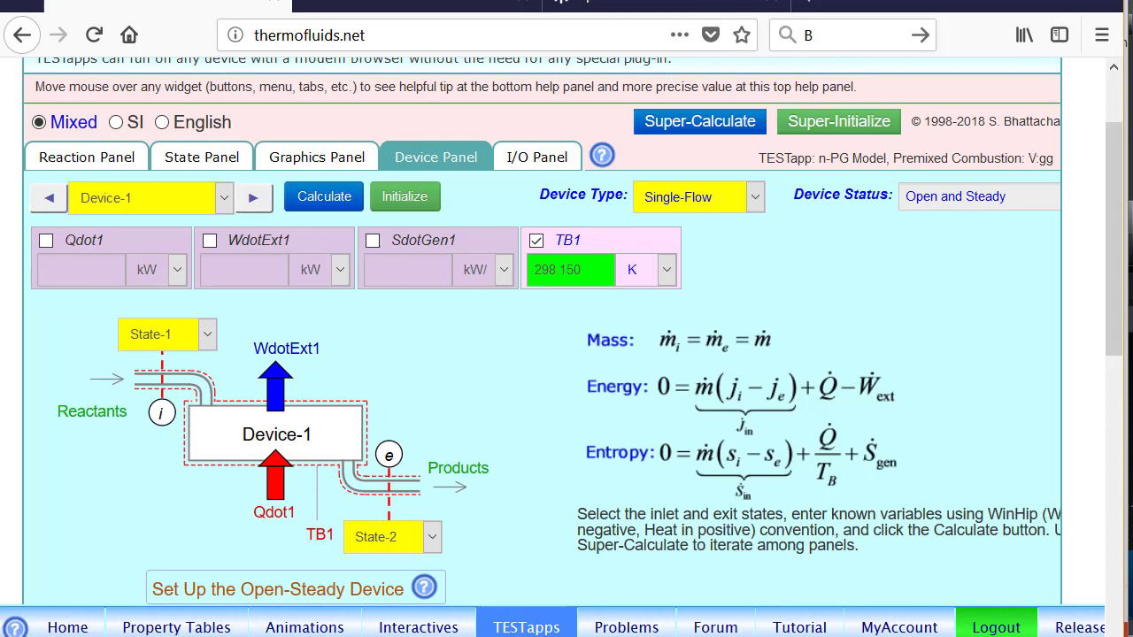
# Set Device-1's external work WdotExt1 and heat transfer Qdot1 to 0 kW and calculate the device
pyautogui.click(265, 244)
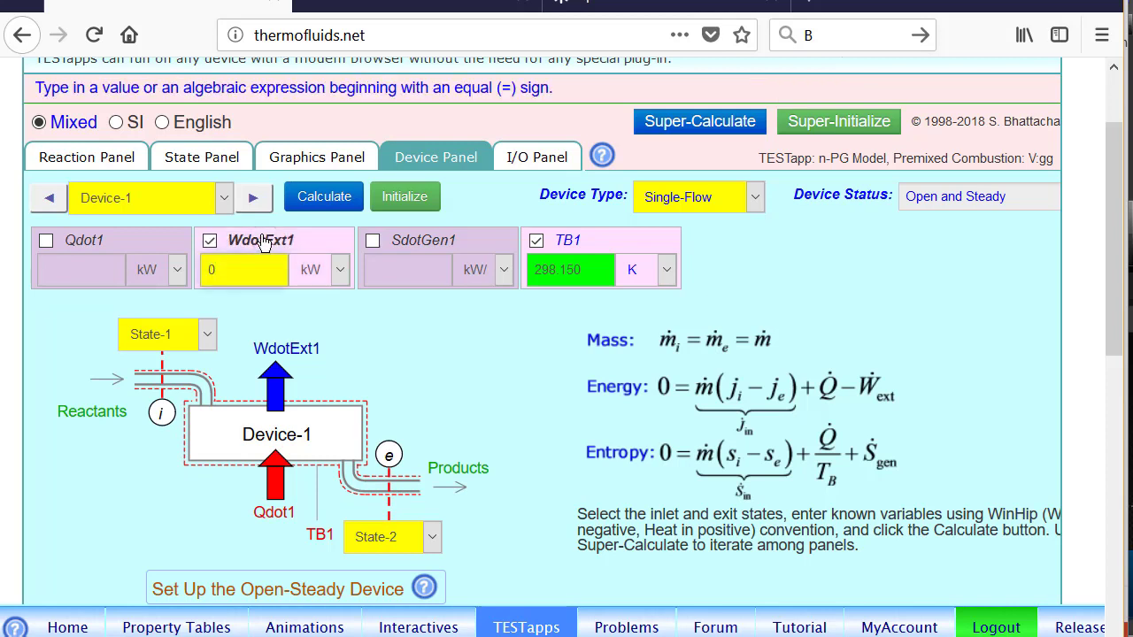
pyautogui.click(96, 246)
pyautogui.click(324, 200)
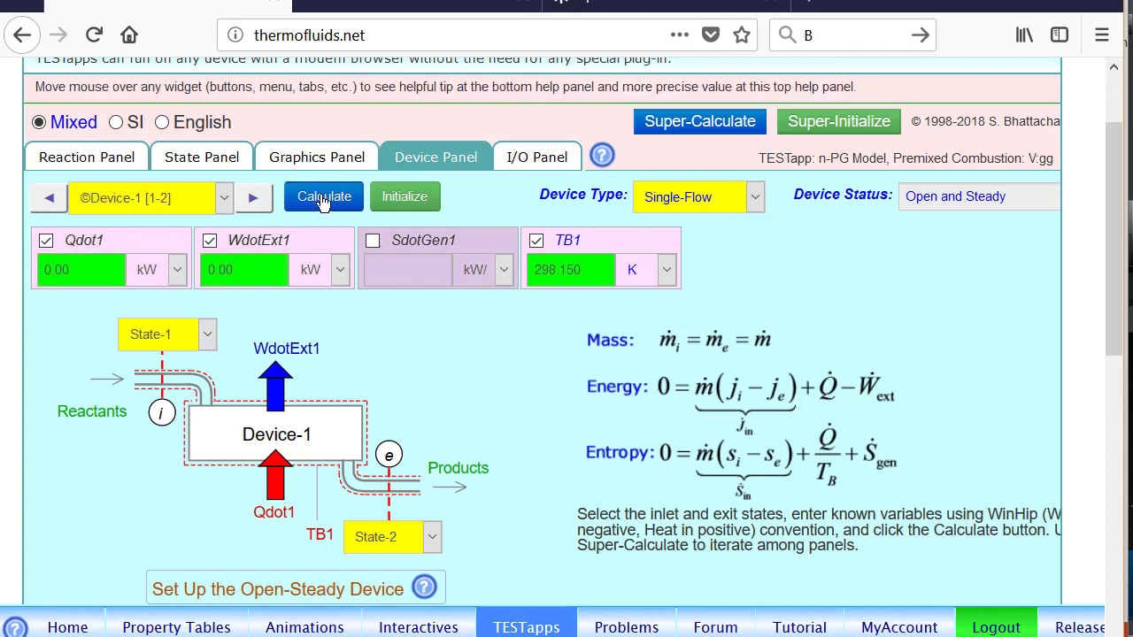
# Return to State-2 and recalculate it to obtain the products' temperature T2
pyautogui.click(202, 156)
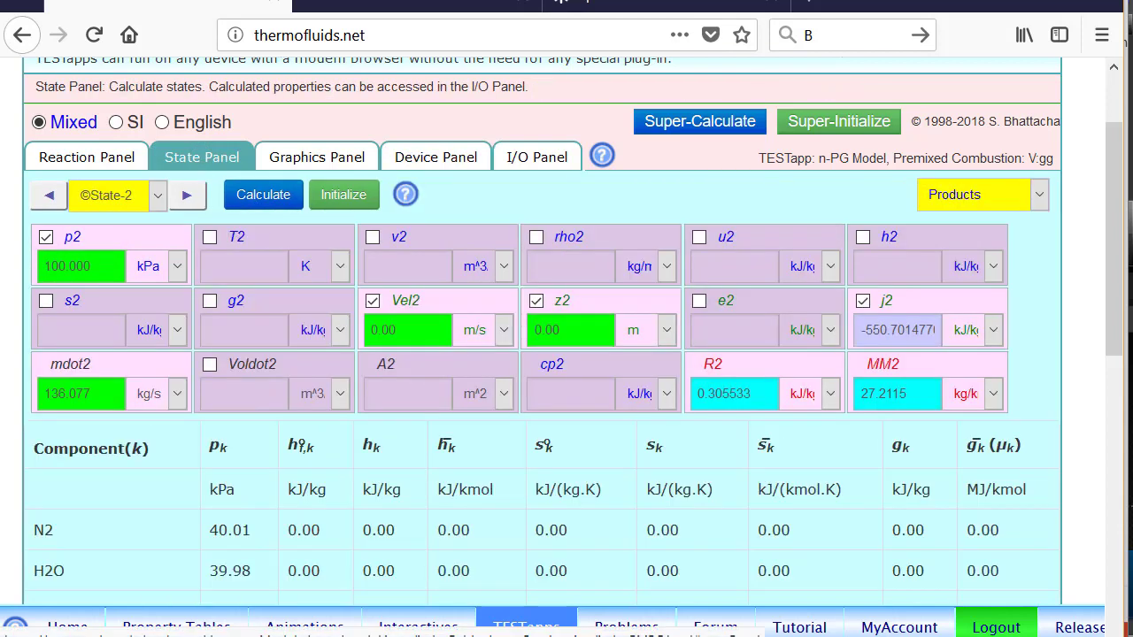
pyautogui.click(266, 200)
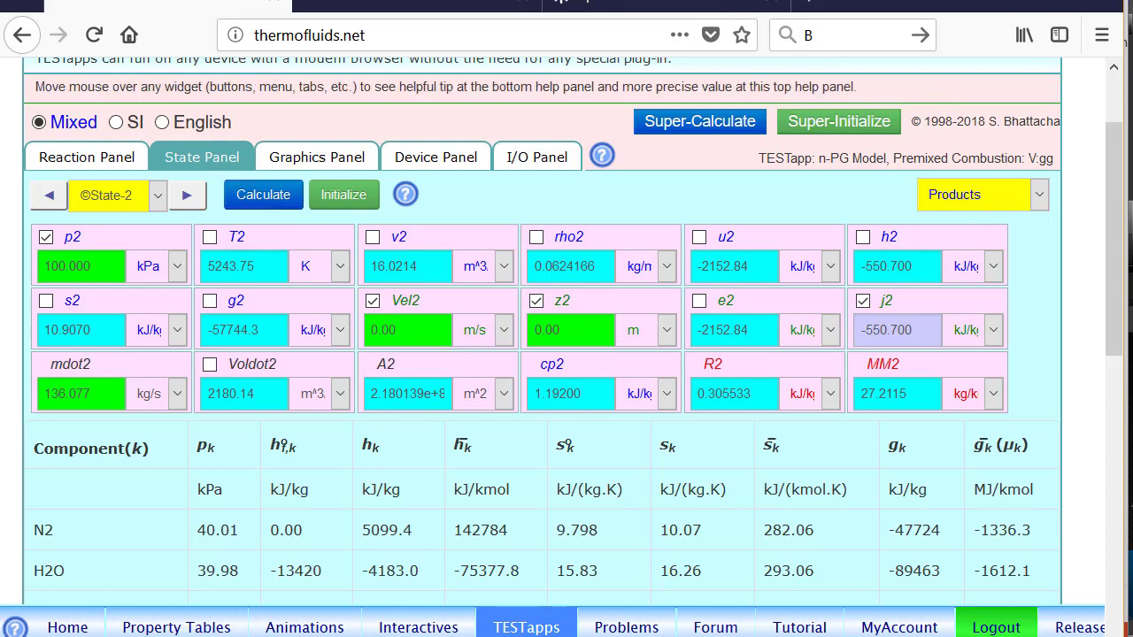
pyautogui.moveTo(238, 217)
pyautogui.mouseDown()
pyautogui.moveTo(186, 247)
pyautogui.moveTo(286, 263)
pyautogui.moveTo(202, 229)
pyautogui.mouseUp()
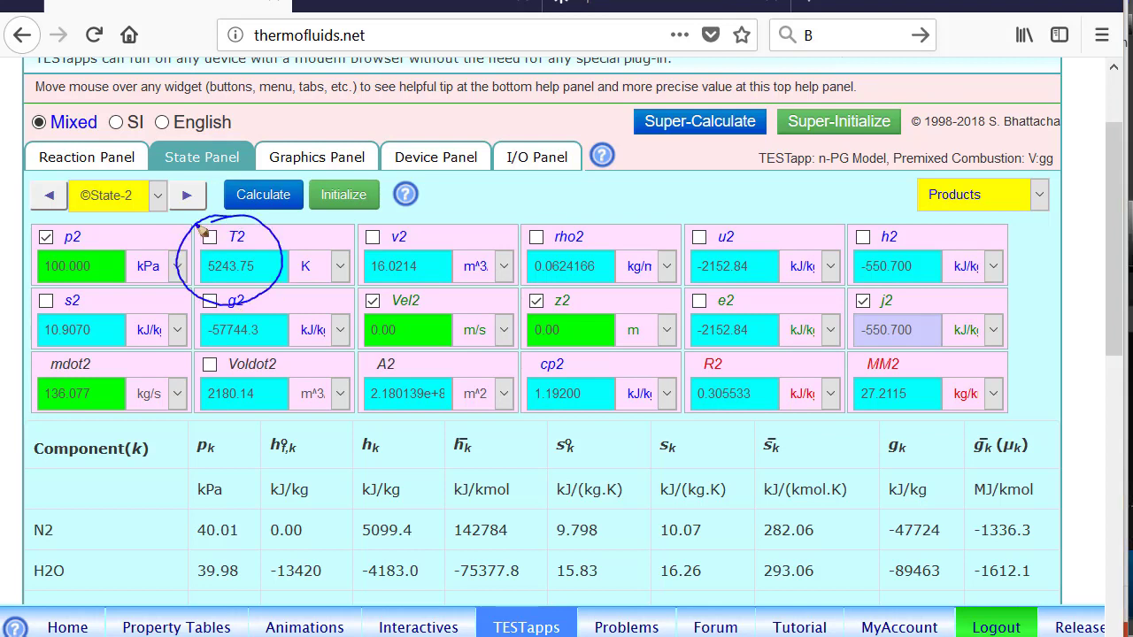
pyautogui.press('Escape')
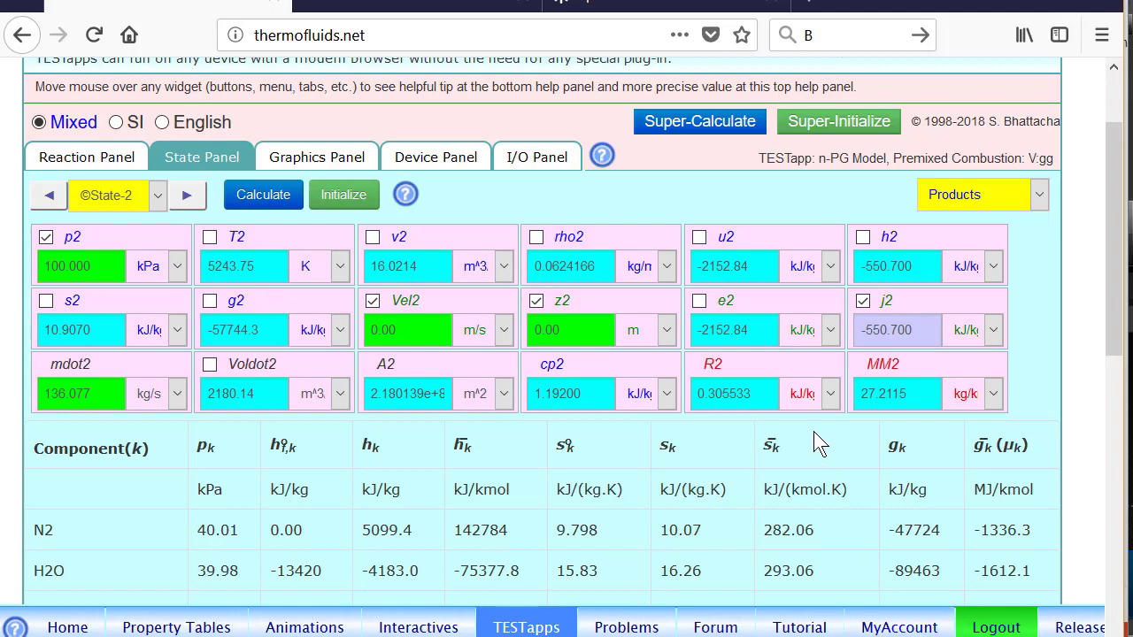
# Switch to the other TEST browser tab and open the open-steady premixed combustion TESTapp with the n-IG mixture model
pyautogui.moveTo(1115, 257); pyautogui.dragTo(1041, 203)
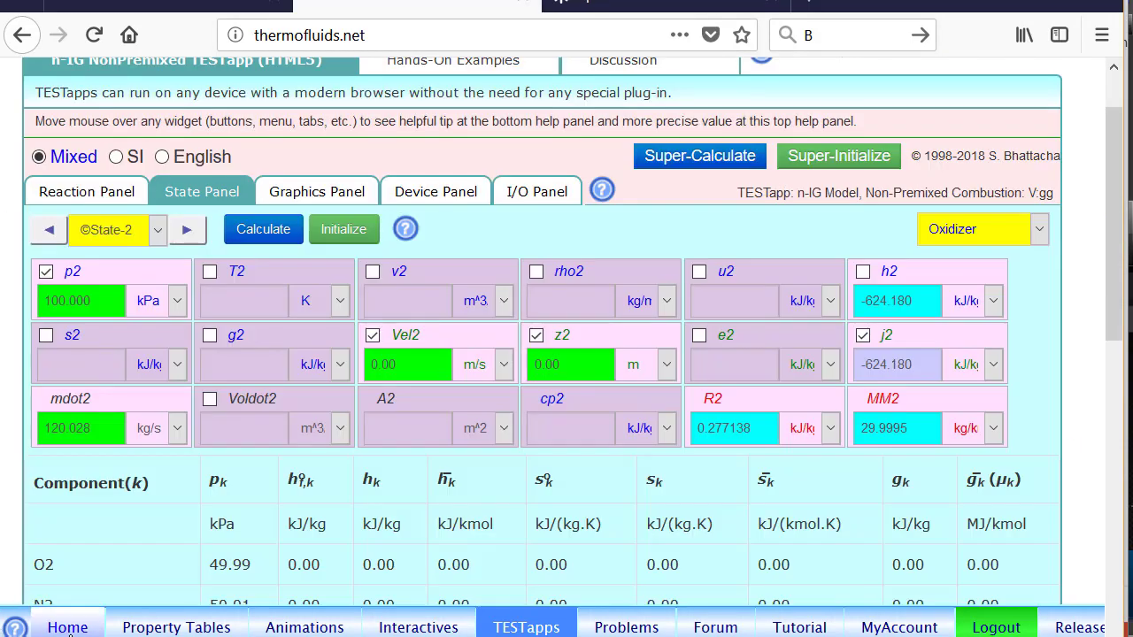
pyautogui.click(67, 628)
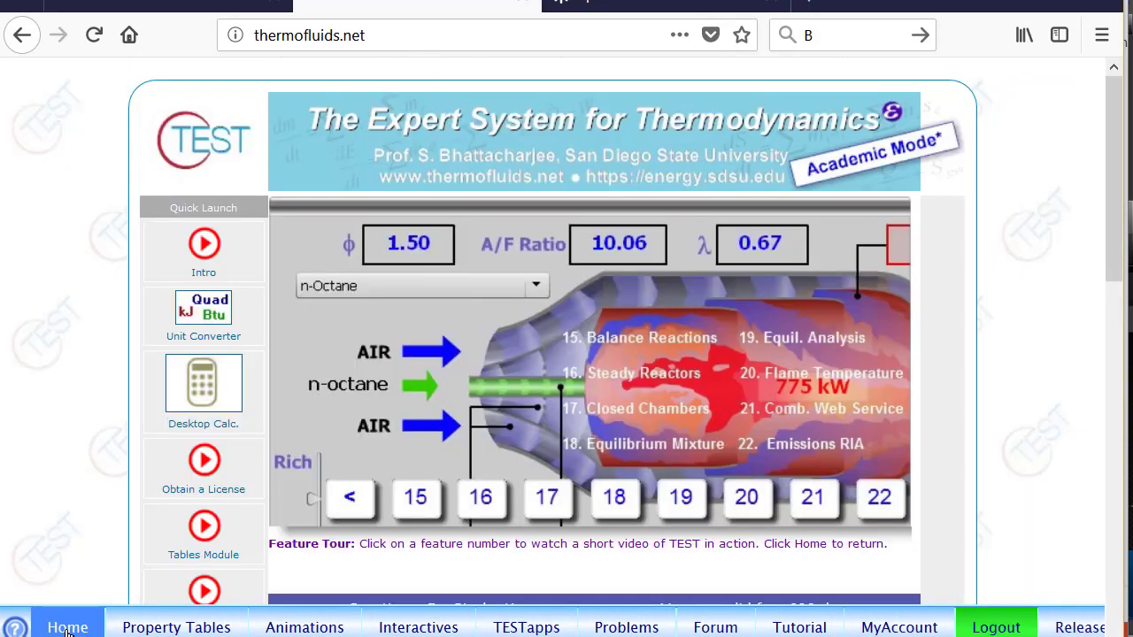
pyautogui.scroll(-5, 1120, 239)
pyautogui.scroll(-5, 566, 354)
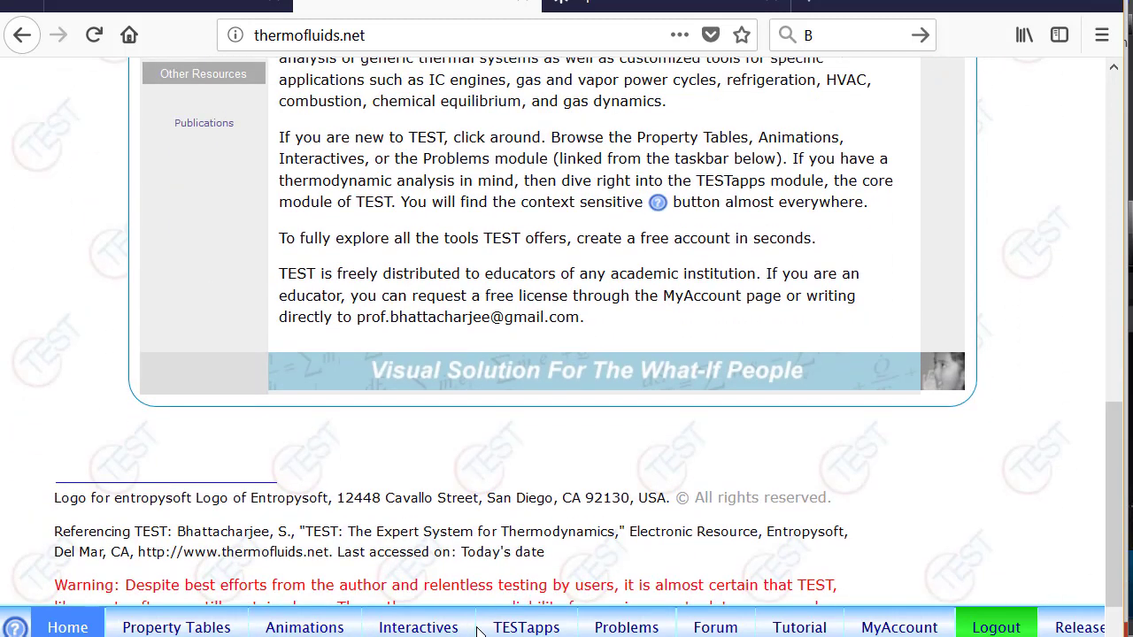
pyautogui.click(550, 628)
pyautogui.scroll(-4, 903, 376)
pyautogui.scroll(-1, 902, 376)
pyautogui.click(751, 470)
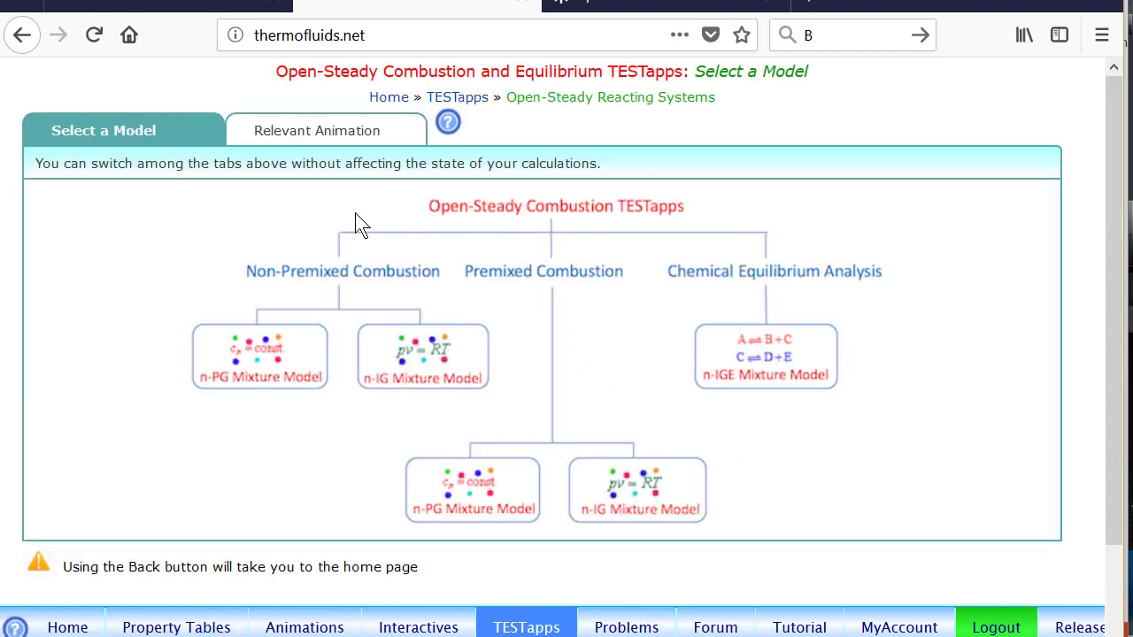
pyautogui.click(646, 500)
pyautogui.click(182, 140)
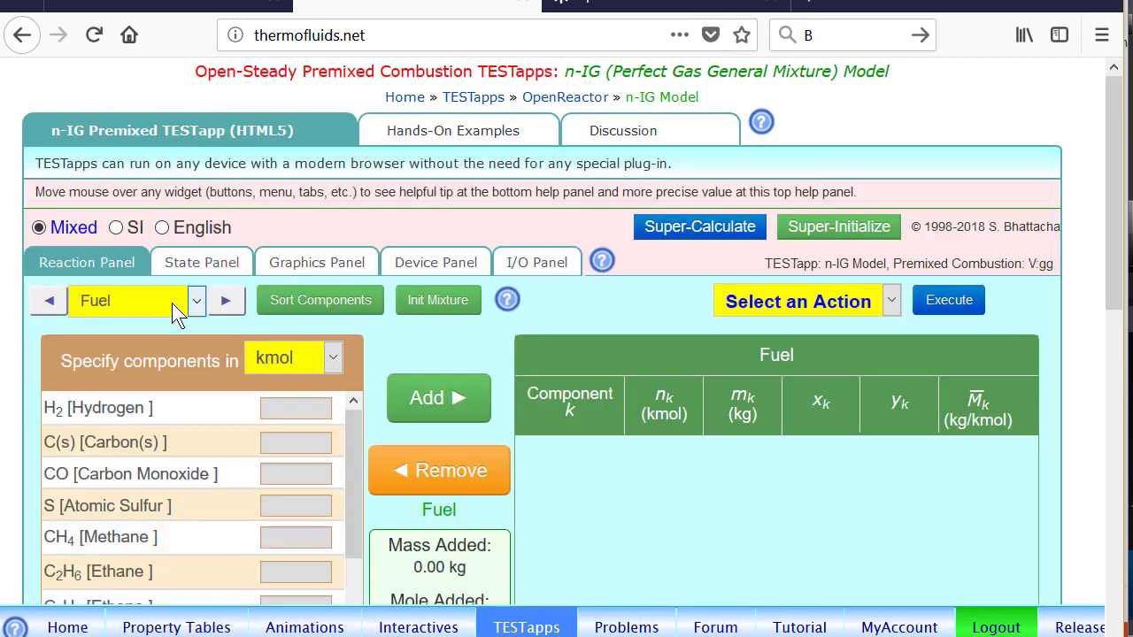
pyautogui.scroll(-2, 174, 305)
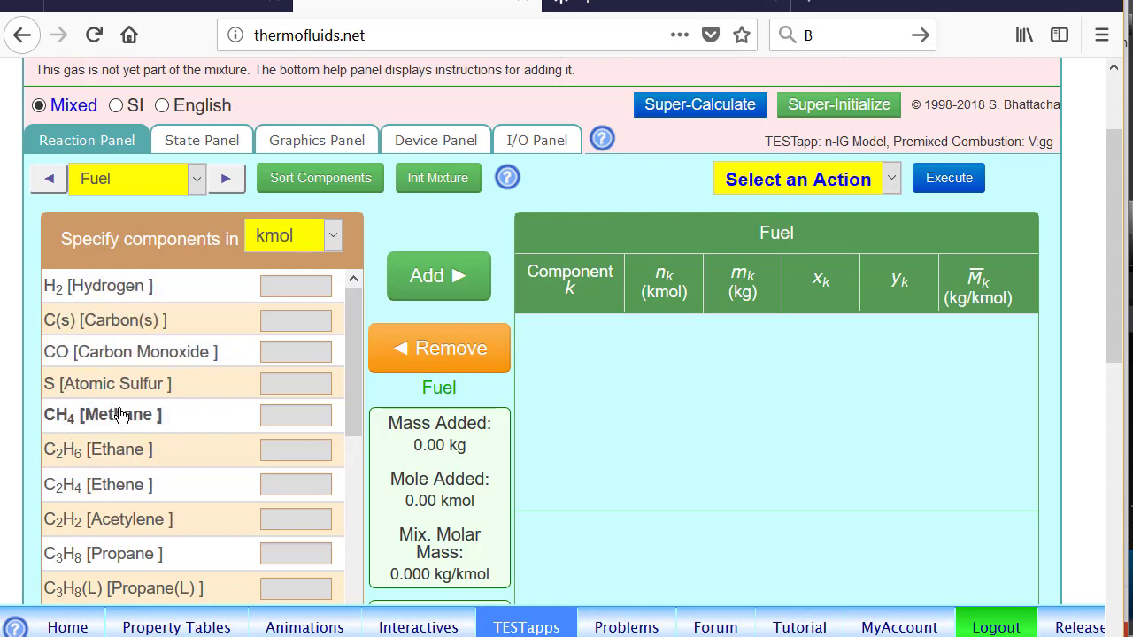
# Add 1 kmol of methane (CH4) to the fuel mixture
pyautogui.click(230, 423)
pyautogui.write('1')
pyautogui.click(421, 282)
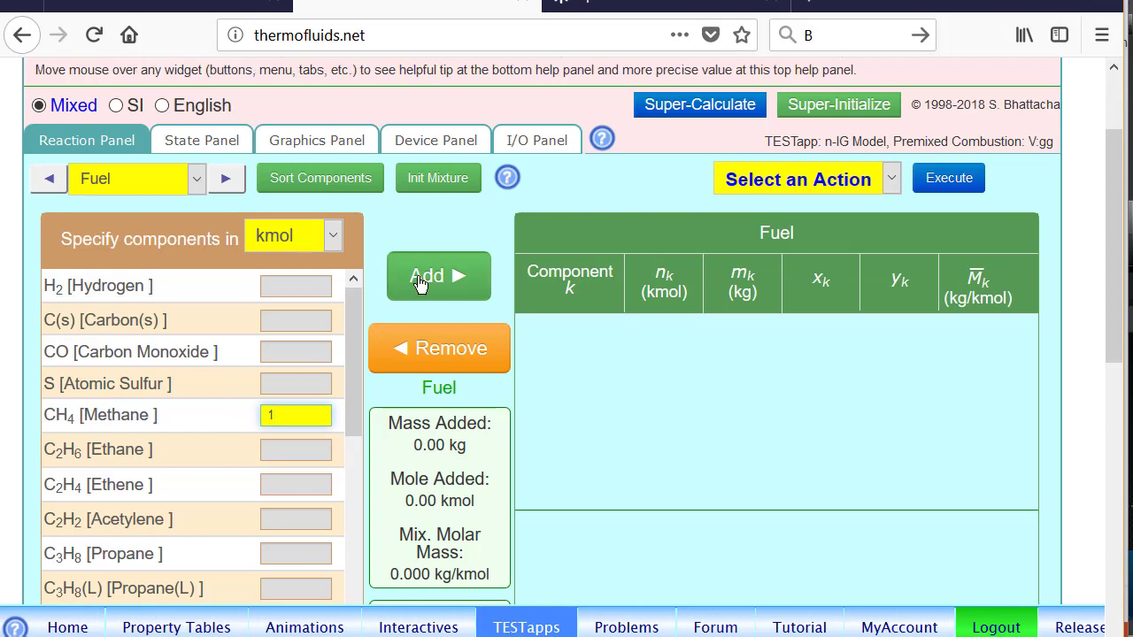
# Add 1 kmol of oxygen (O2) and 1 kmol of nitrogen (N2) to the oxidizer mixture
pyautogui.click(225, 178)
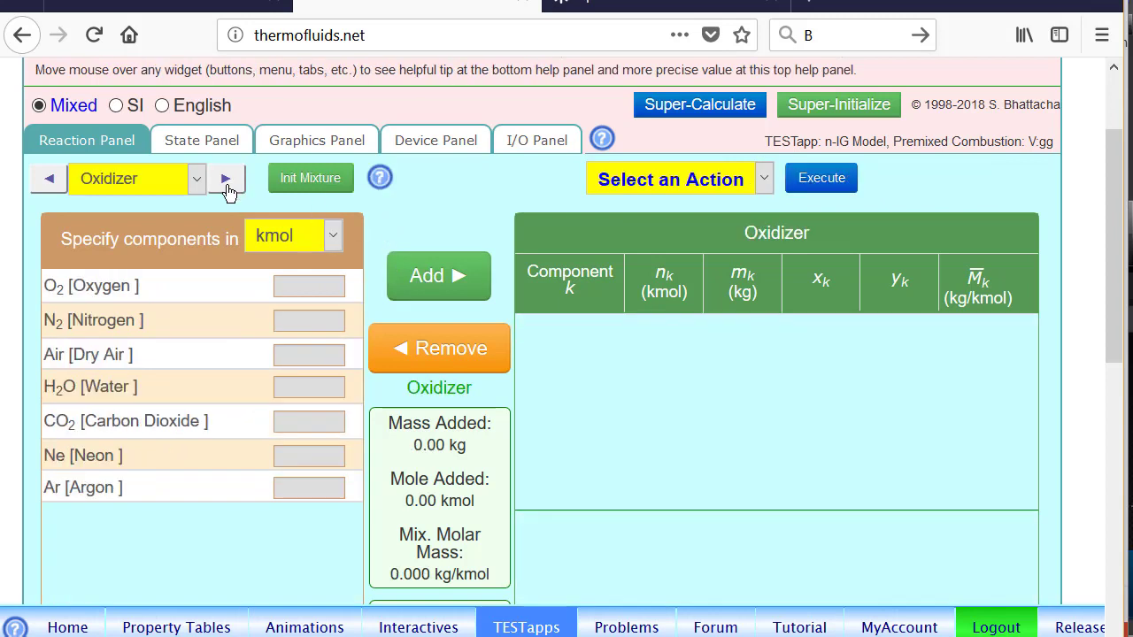
pyautogui.click(148, 285)
pyautogui.click(145, 321)
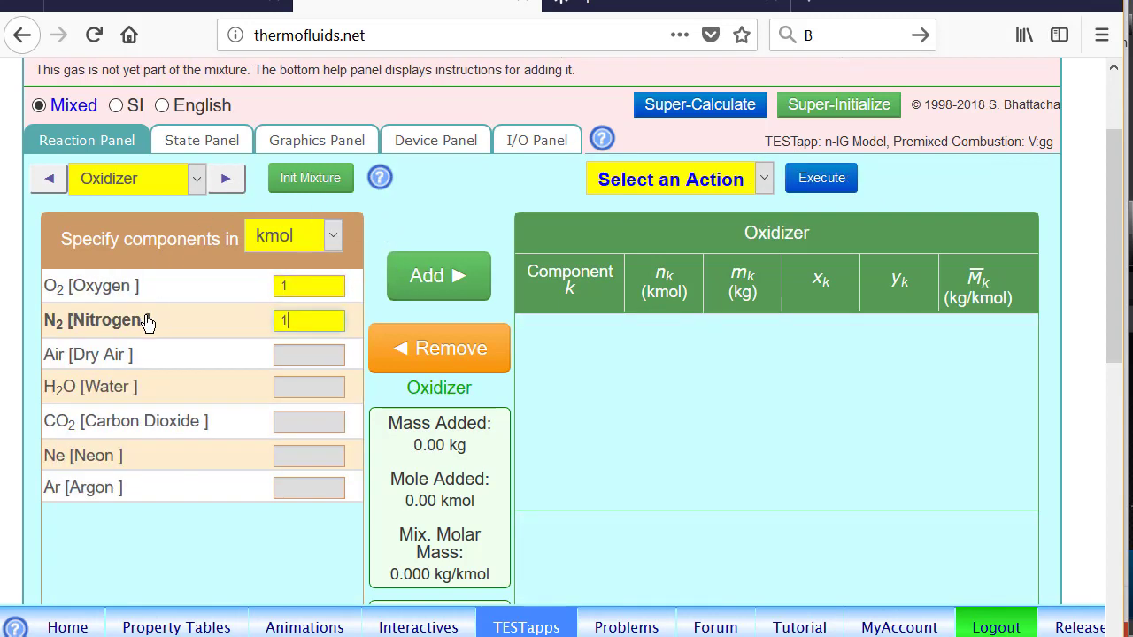
pyautogui.click(411, 279)
# Balance the reaction as complete combustion with known excess/deficient user-defined oxidizer, at λ = 100%
pyautogui.click(666, 183)
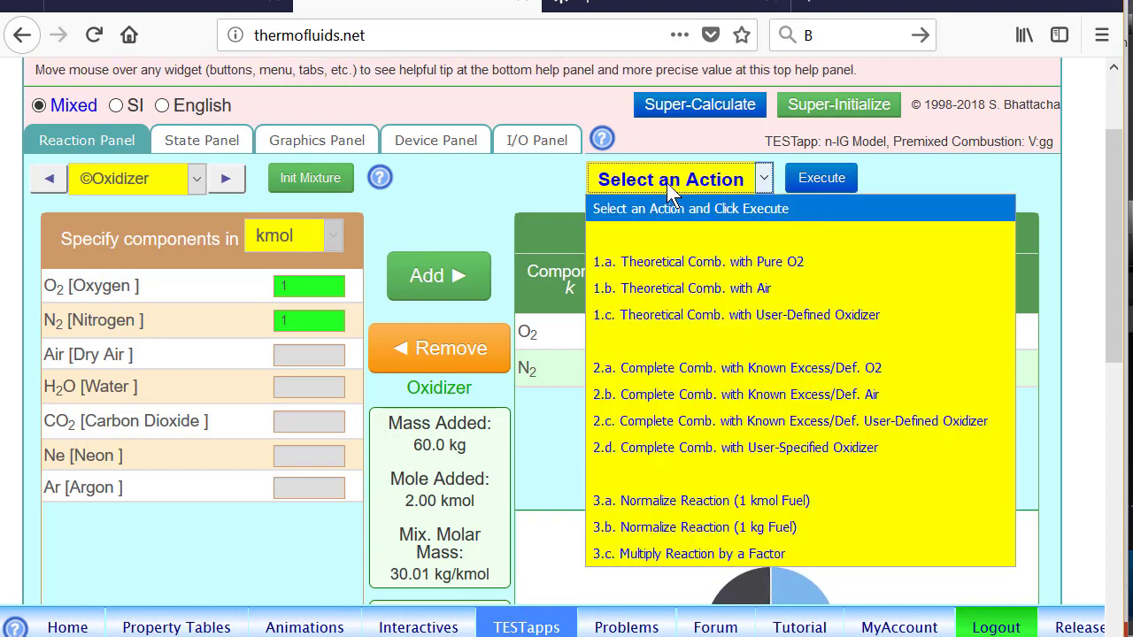
pyautogui.click(843, 421)
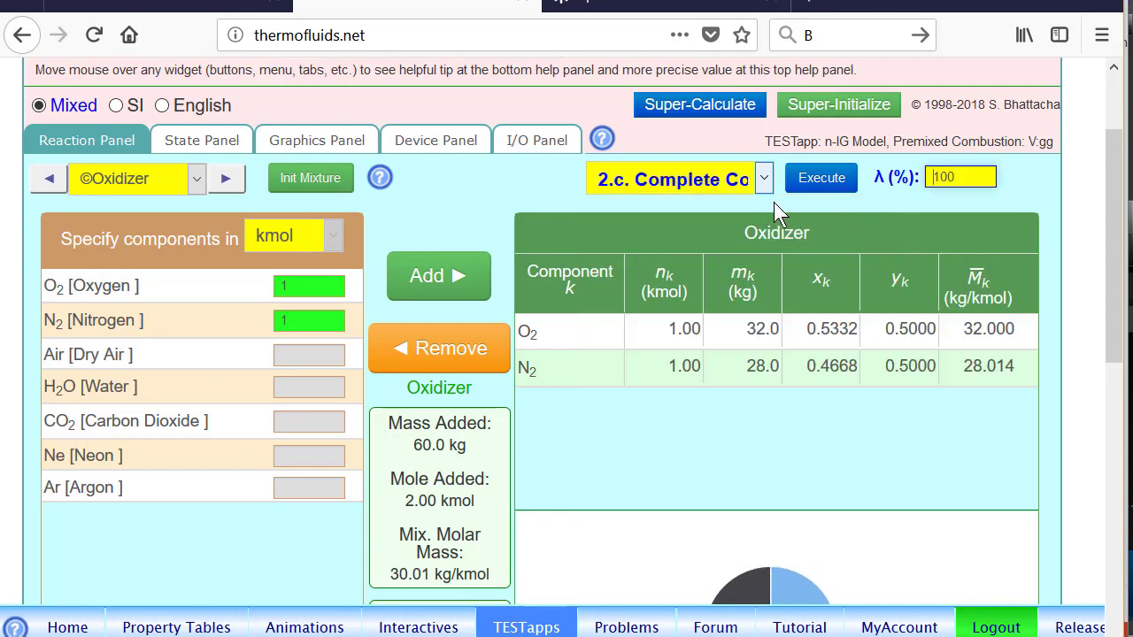
pyautogui.moveTo(1117, 172); pyautogui.dragTo(1092, 207)
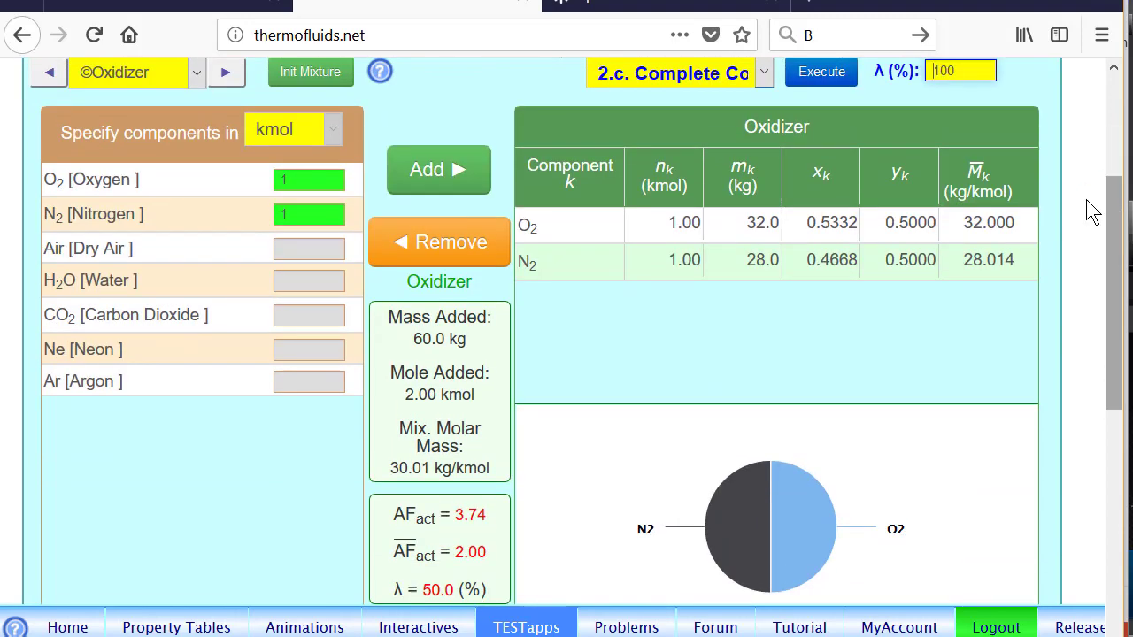
pyautogui.click(819, 74)
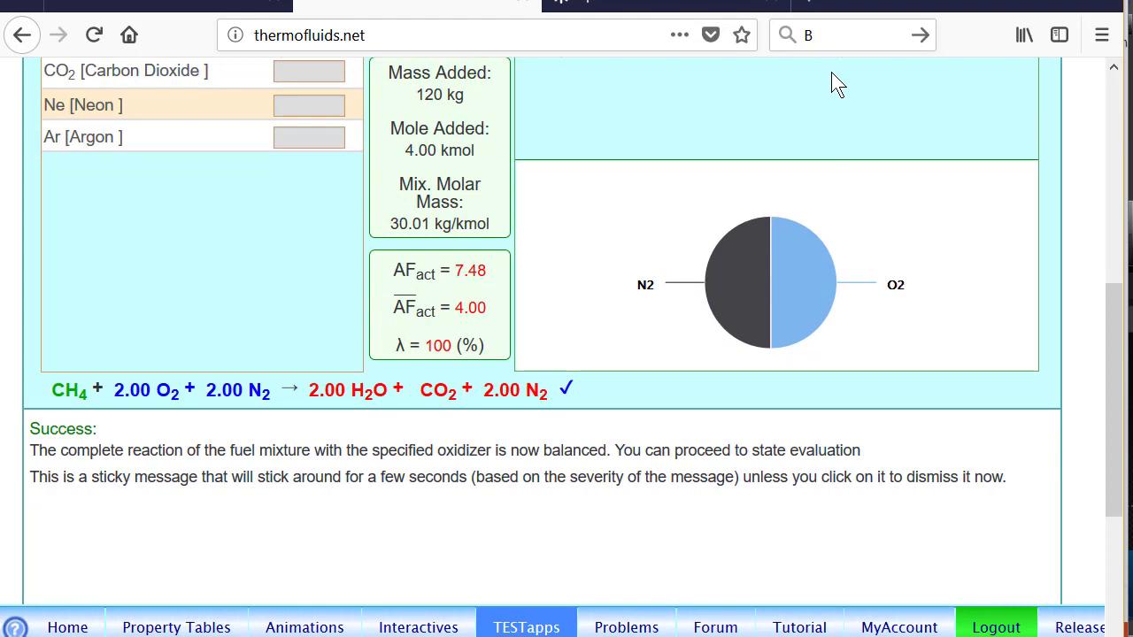
# Set State-1 of the reactants to a pressure of 100 kPa and a temperature of 298 K, and calculate it
pyautogui.scroll(10, 831, 71)
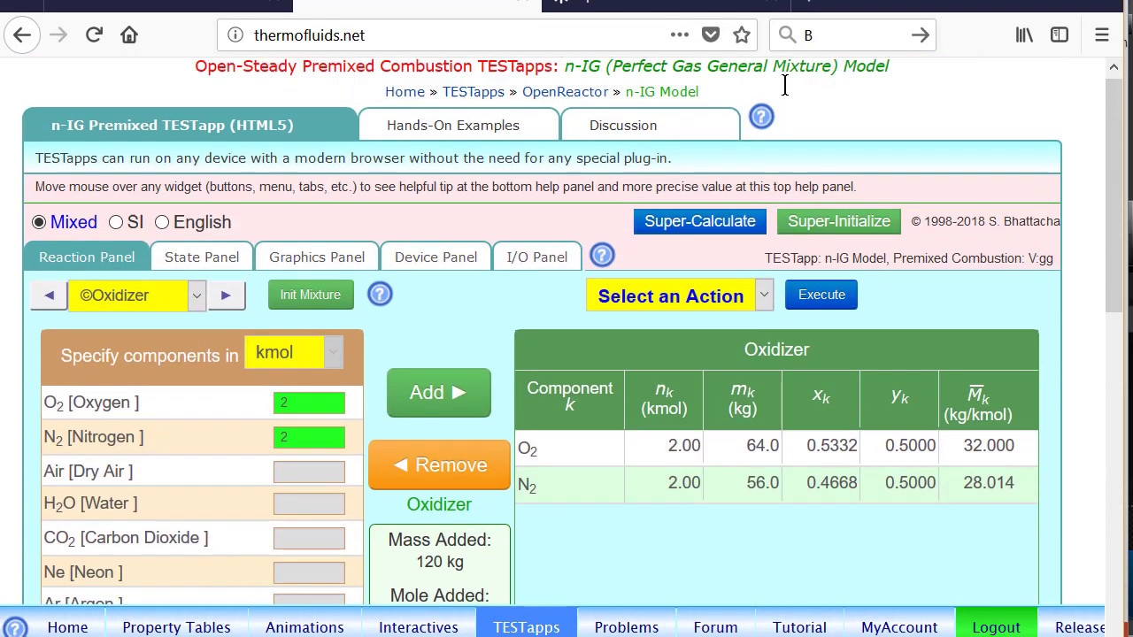
pyautogui.click(217, 258)
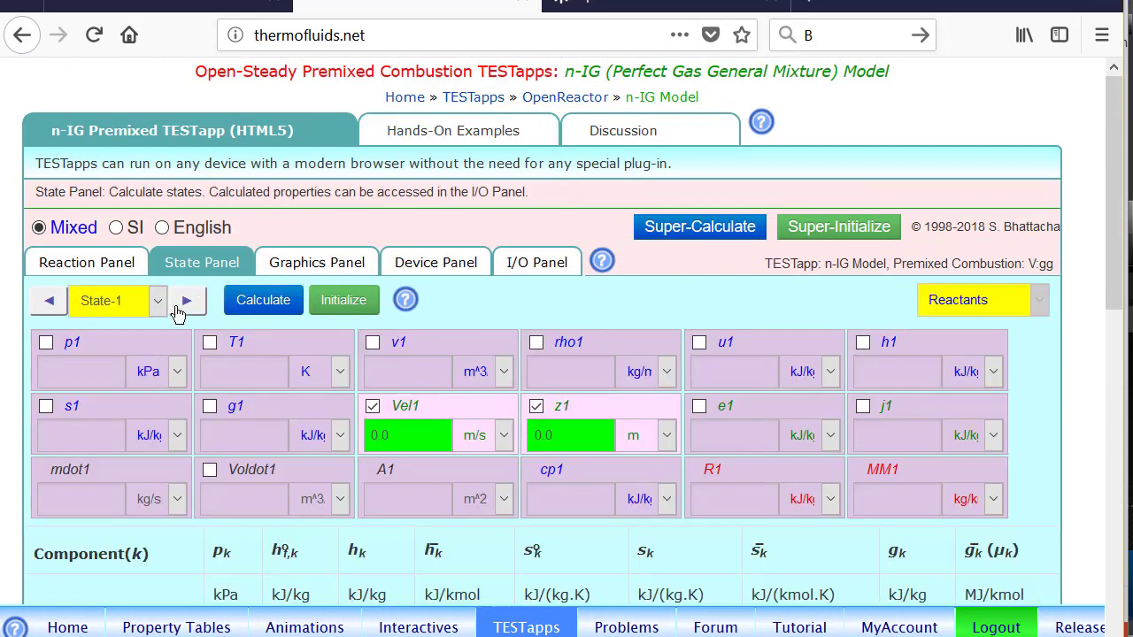
pyautogui.click(118, 344)
pyautogui.write('0100')
pyautogui.click(251, 343)
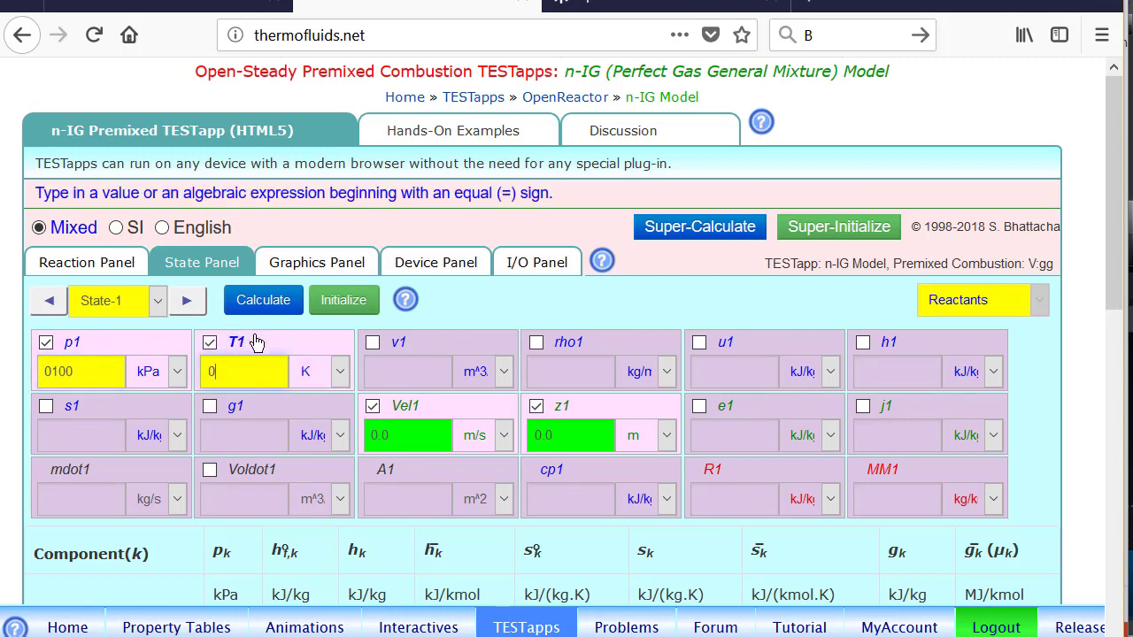
pyautogui.write('298')
pyautogui.click(263, 301)
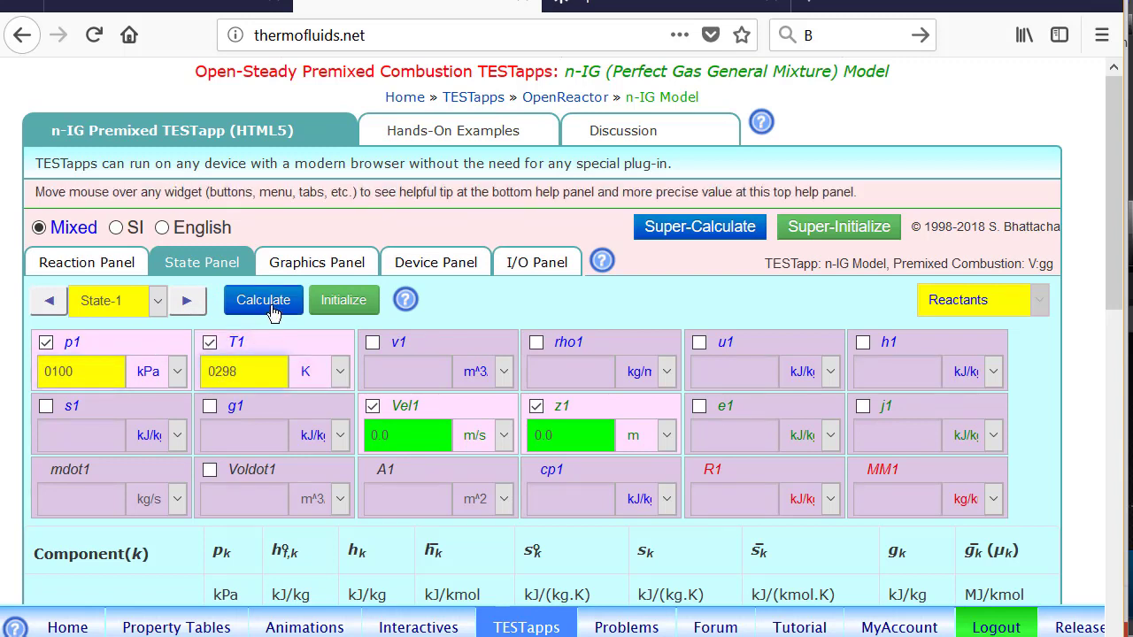
# Set the pressure p2 of the products at State-2 to 100 kPa and calculate the state
pyautogui.click(187, 303)
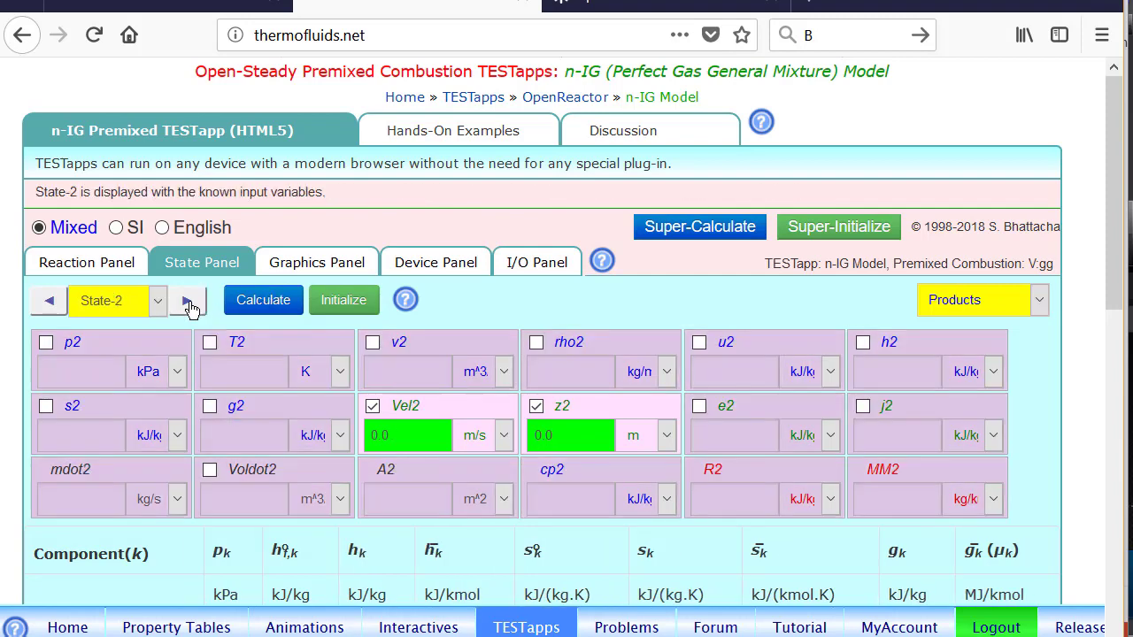
pyautogui.click(94, 355)
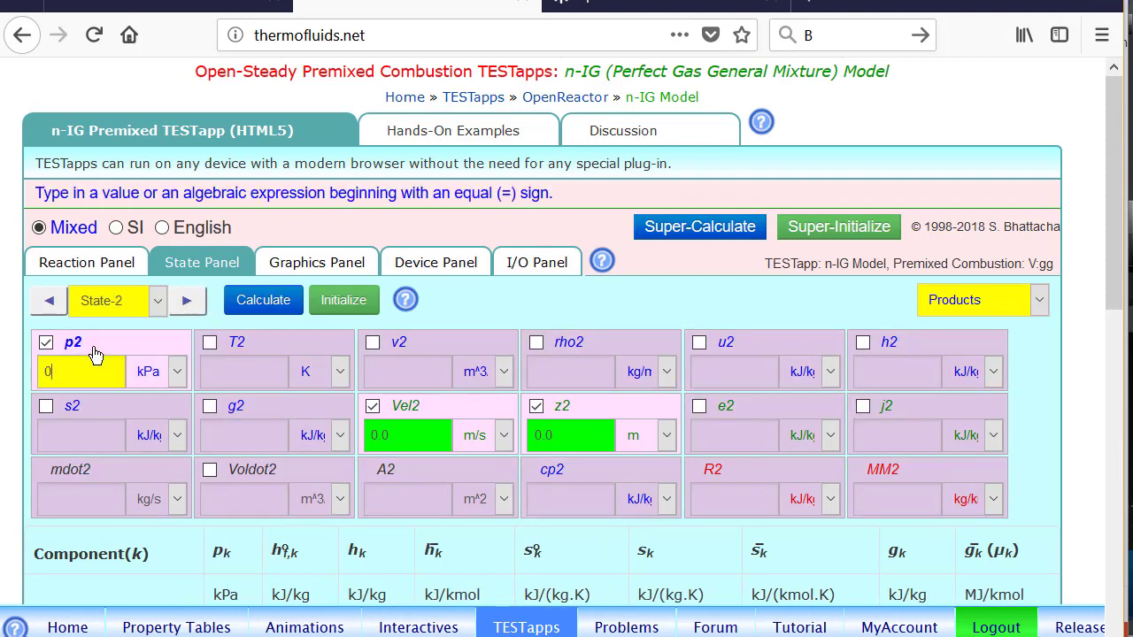
pyautogui.write('100')
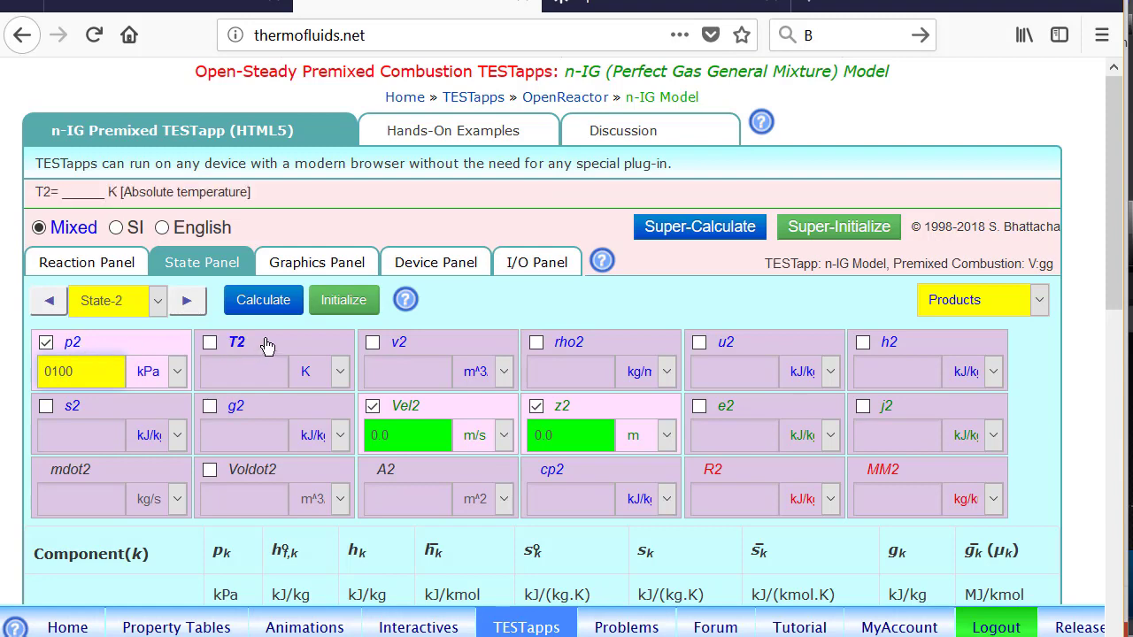
pyautogui.click(260, 304)
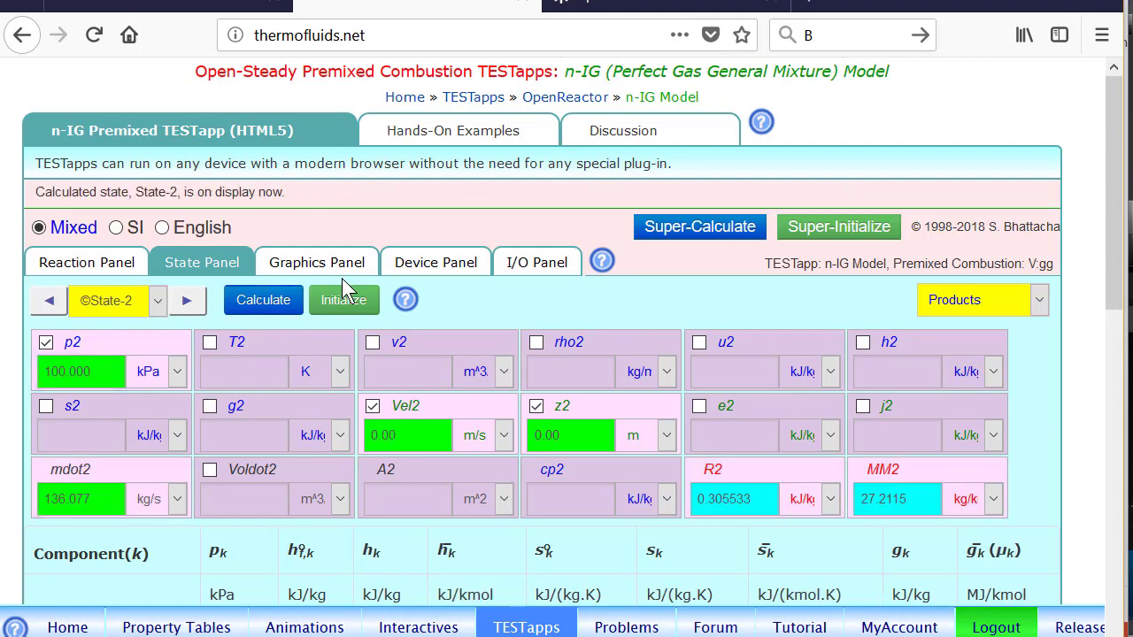
# Assign State-1 to the inlet and State-2 to the exit of the n-IG model's Device-1
pyautogui.click(413, 267)
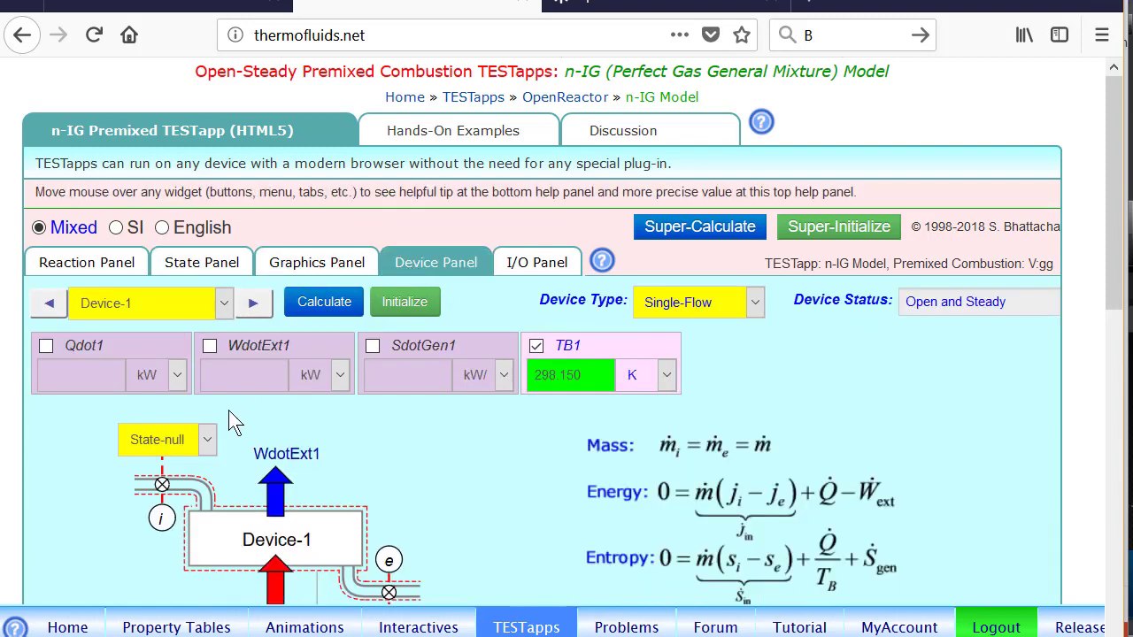
pyautogui.click(210, 440)
pyautogui.click(159, 496)
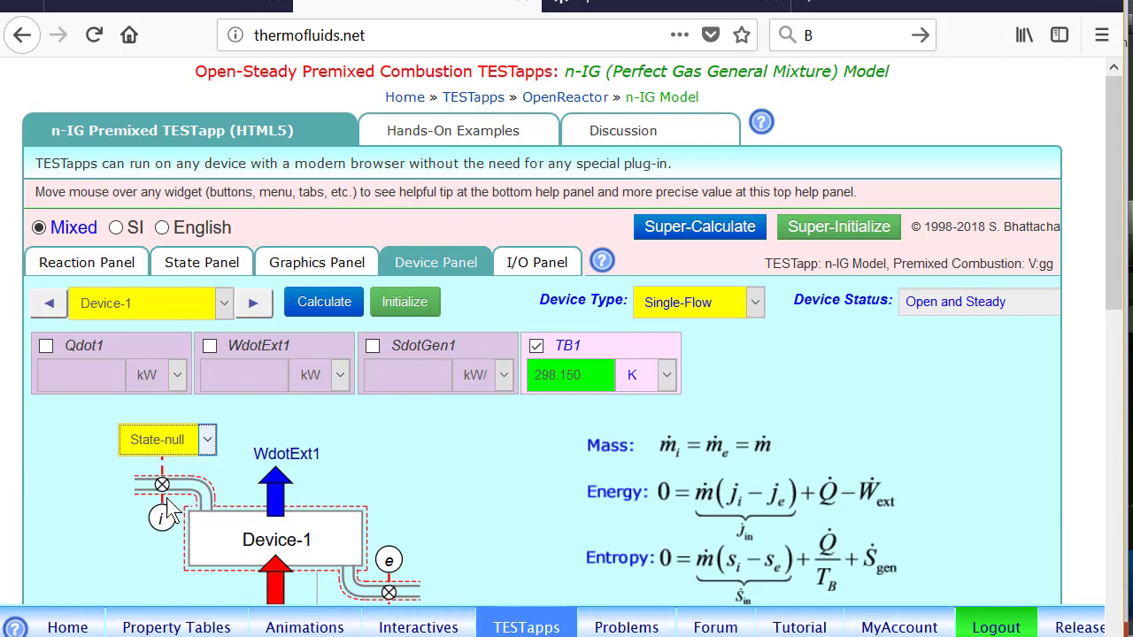
pyautogui.scroll(-1, 476, 447)
pyautogui.click(409, 524)
pyautogui.click(407, 602)
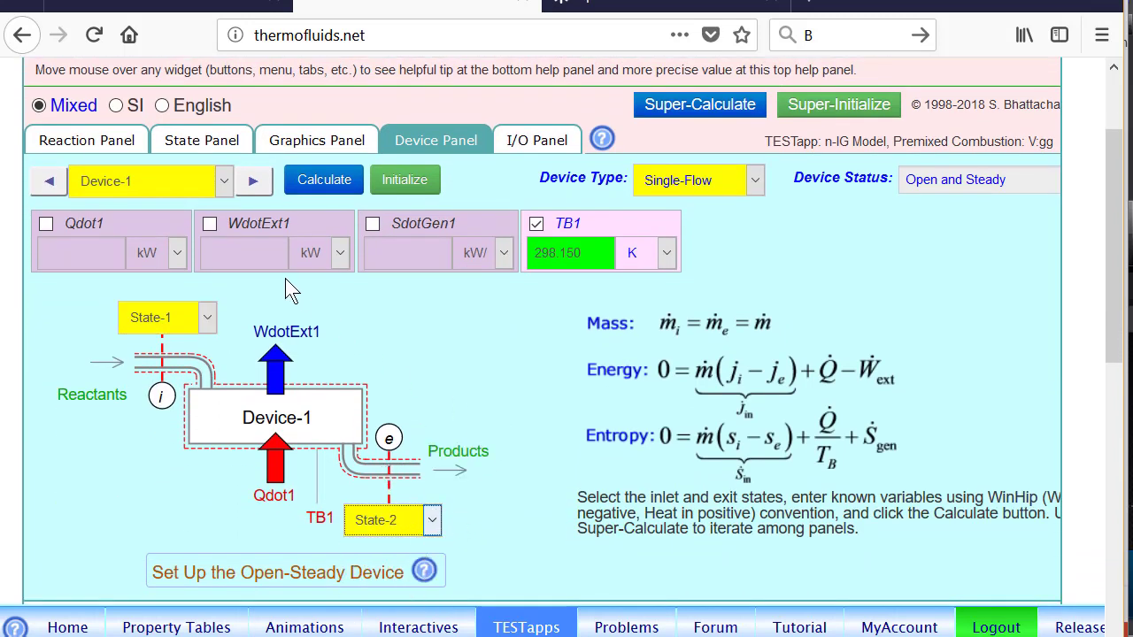
# Set WdotExt1 and Qdot1 of Device-1 to 0 kW and calculate the device in the n-IG TESTapp
pyautogui.click(210, 224)
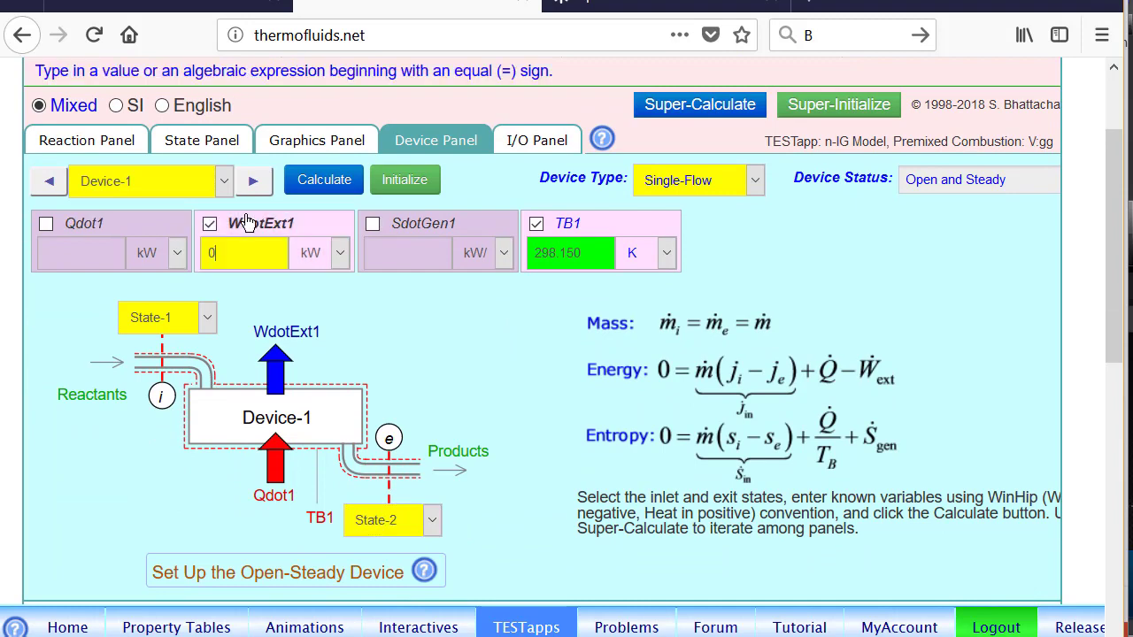
pyautogui.click(164, 229)
pyautogui.click(313, 182)
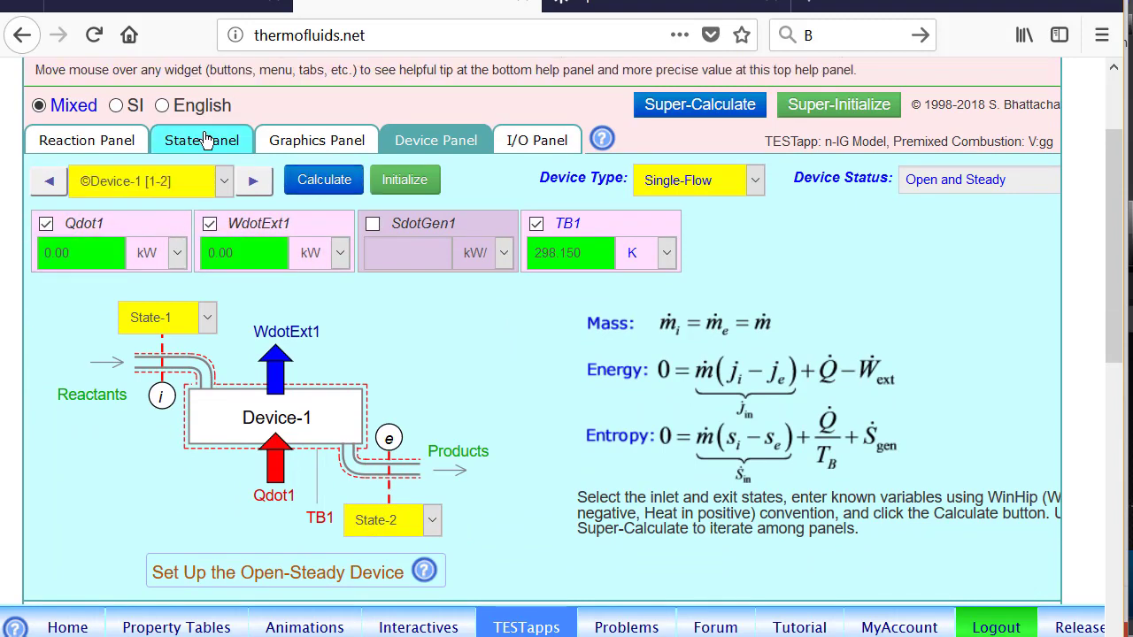
# Recalculate State-2 of the n-IG model to obtain the products' temperature T2
pyautogui.click(202, 140)
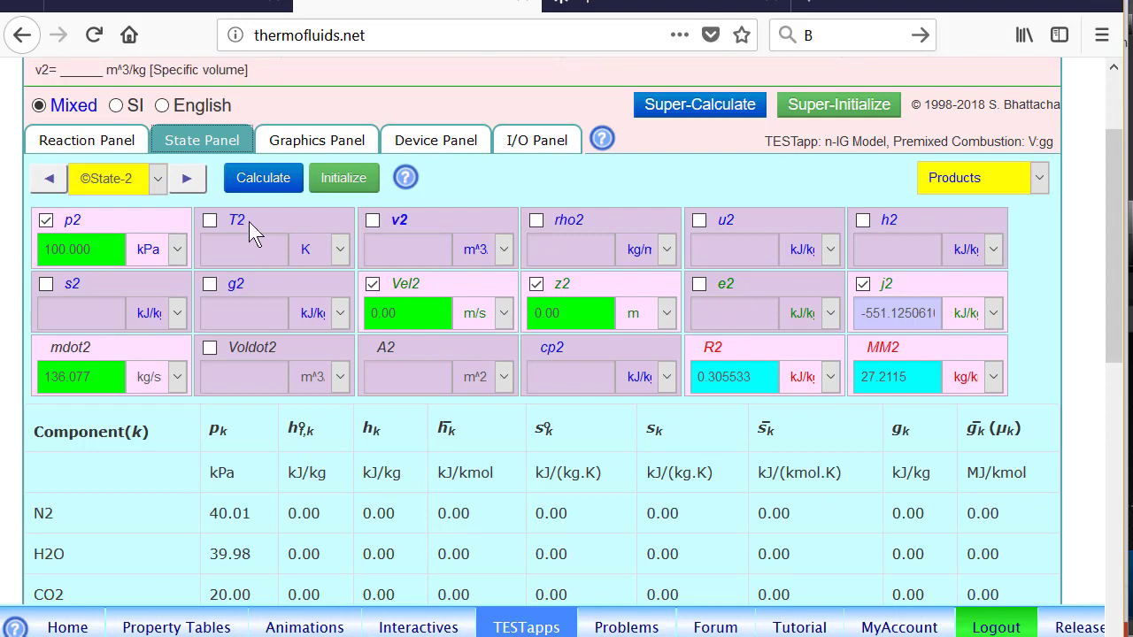
pyautogui.click(254, 177)
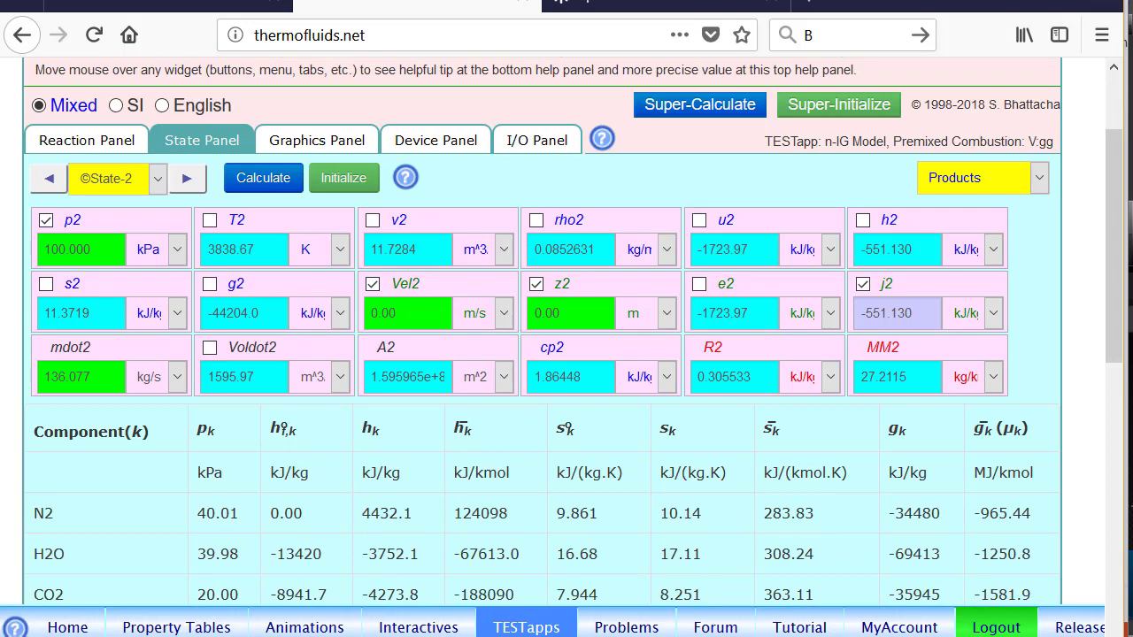
# Compare the State-2 product properties of the n-PG and n-IG models across their browser tabs
pyautogui.click(664, 5)
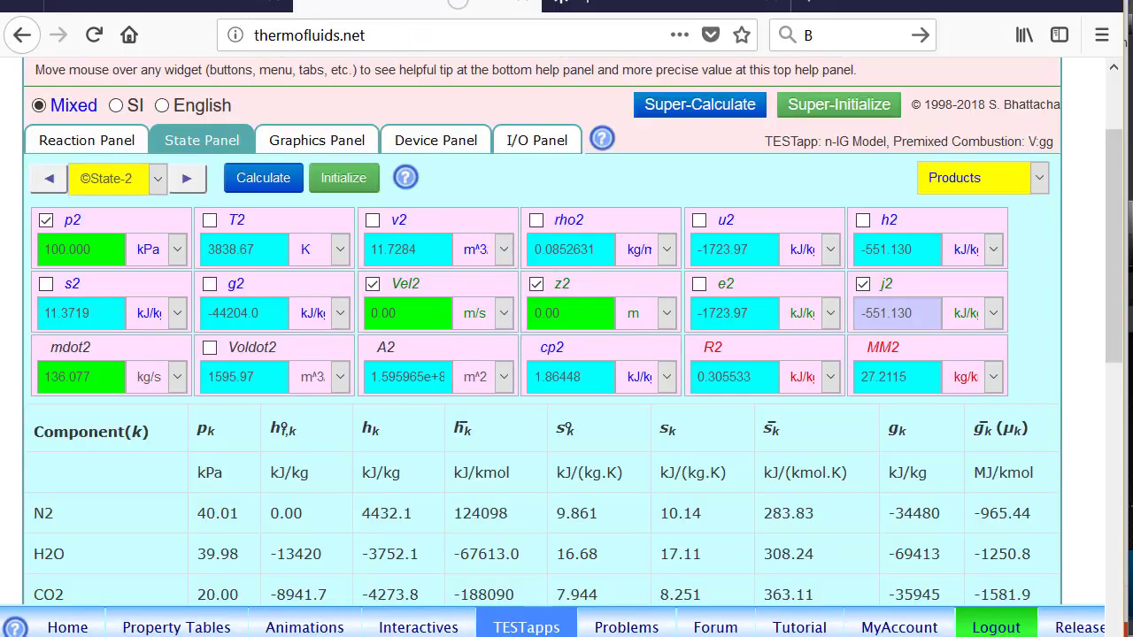
pyautogui.click(416, 6)
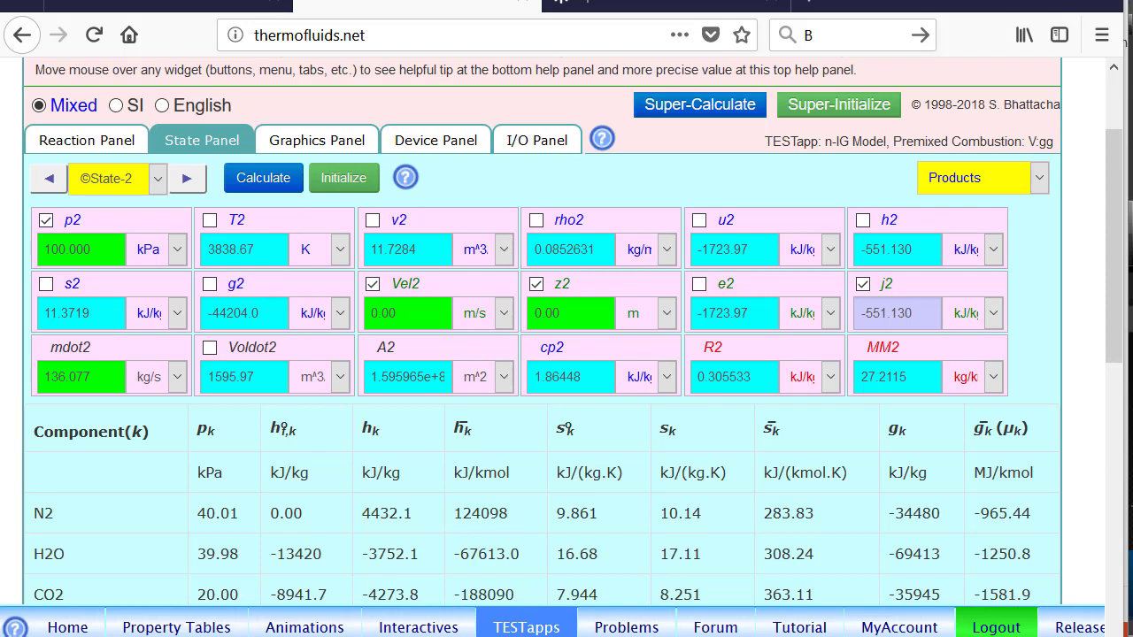
pyautogui.moveTo(262, 207)
pyautogui.mouseDown()
pyautogui.moveTo(276, 268)
pyautogui.moveTo(228, 209)
pyautogui.mouseUp()
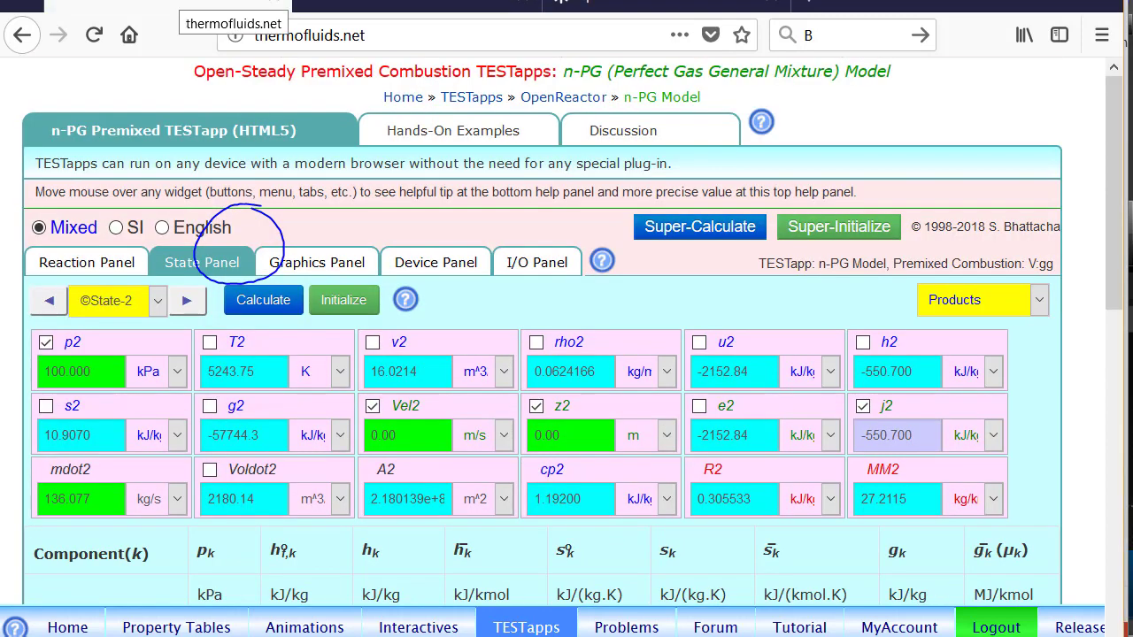
pyautogui.click(442, 264)
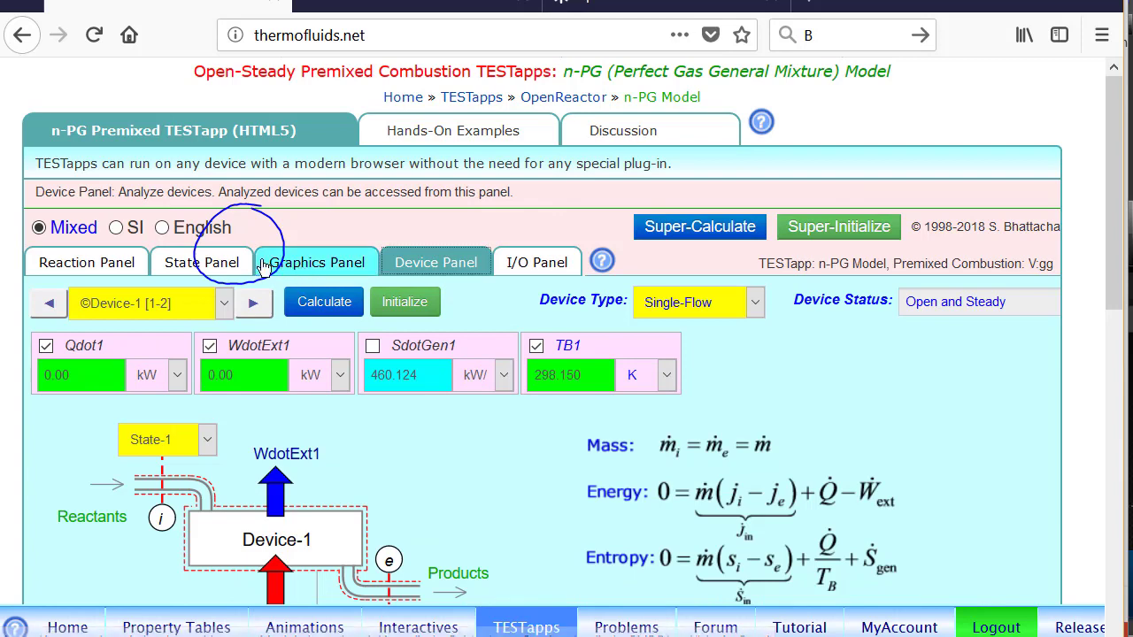
pyautogui.click(201, 263)
pyautogui.moveTo(238, 376)
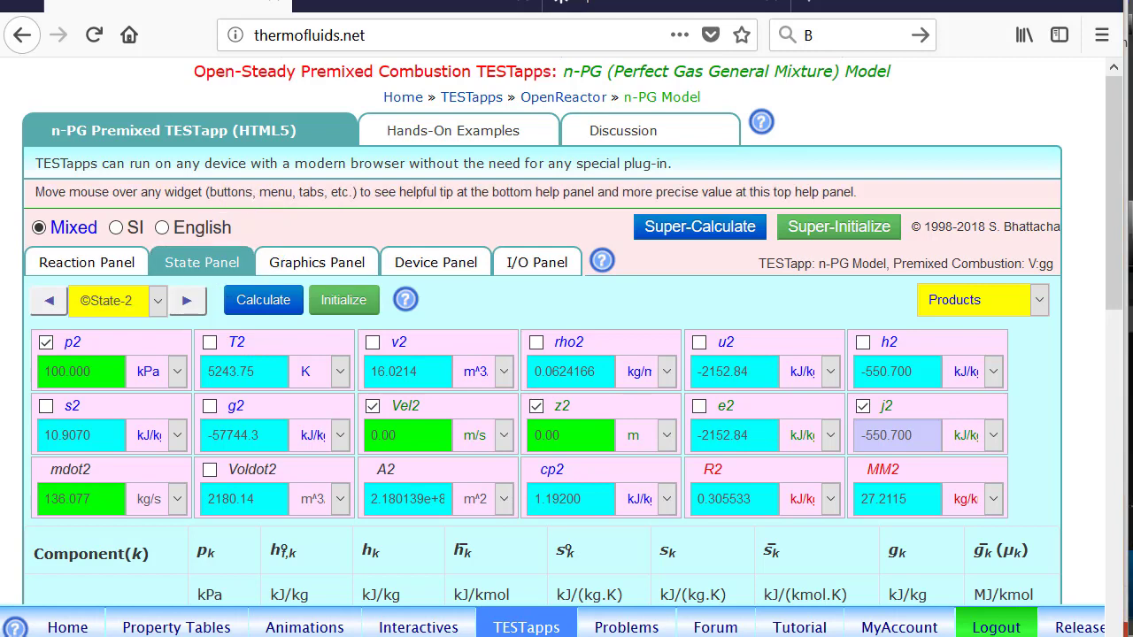
pyautogui.click(416, 6)
pyautogui.moveTo(232, 259)
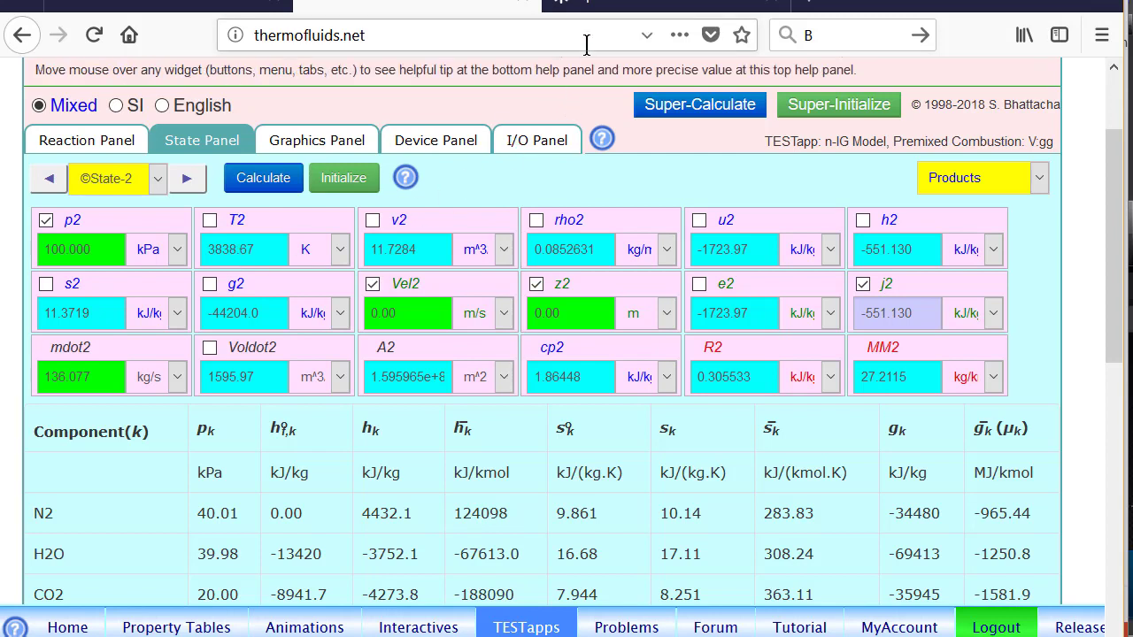
# In the n-PG model's browser tab, open the open-steady chemical equilibrium TESTapp with the n-IGE mixture model
pyautogui.click(168, 5)
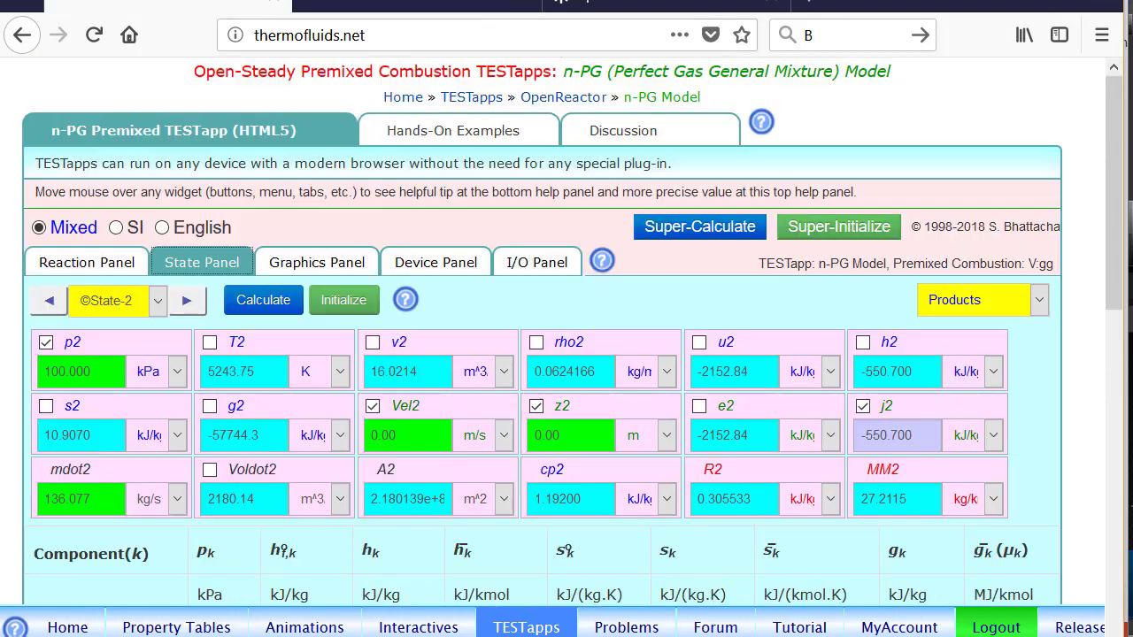
pyautogui.click(553, 630)
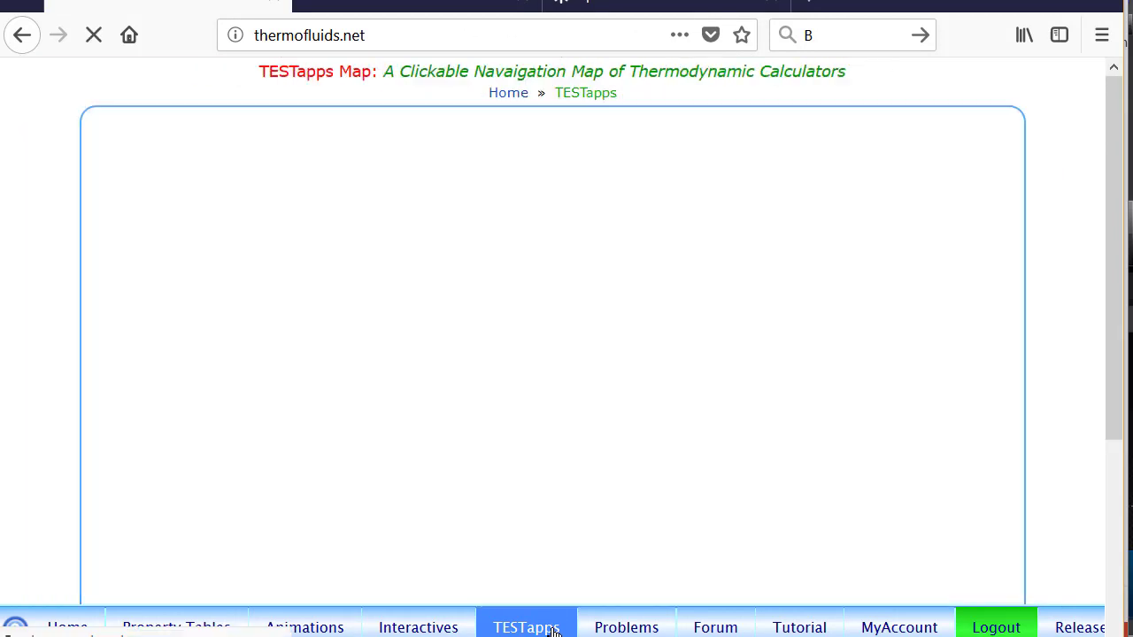
pyautogui.scroll(-3, 581, 506)
pyautogui.click(776, 478)
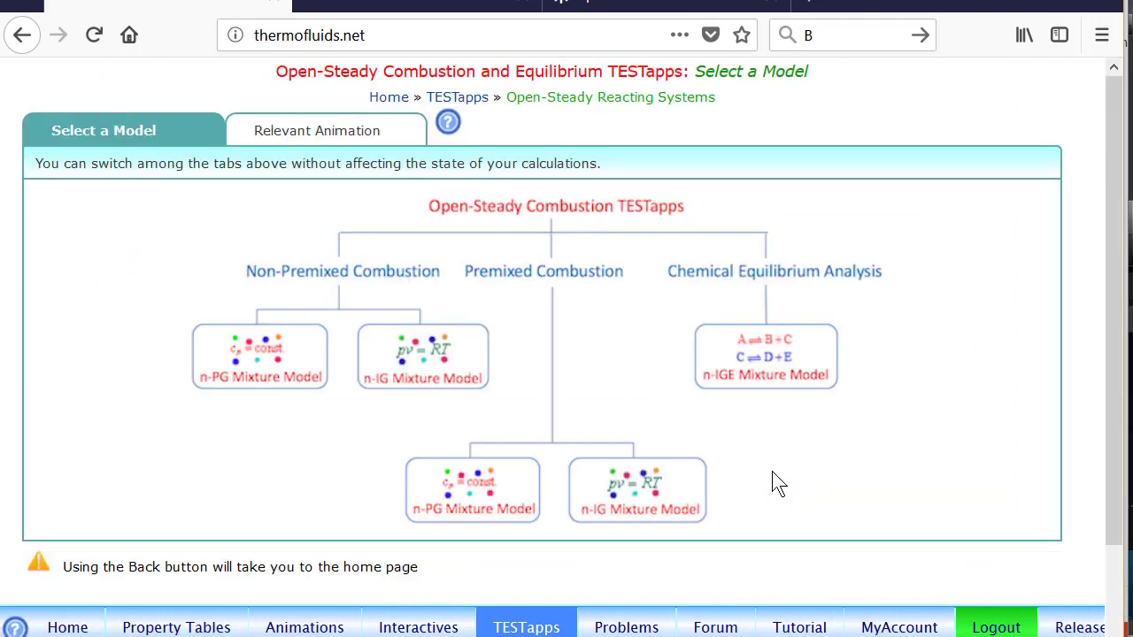
pyautogui.click(796, 357)
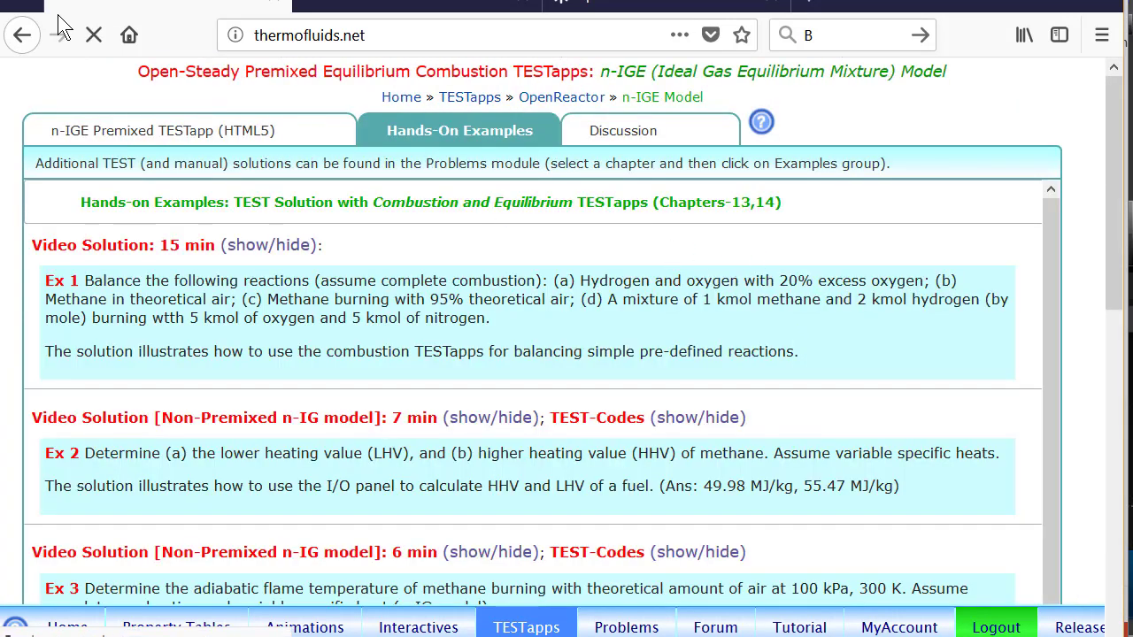
pyautogui.click(139, 130)
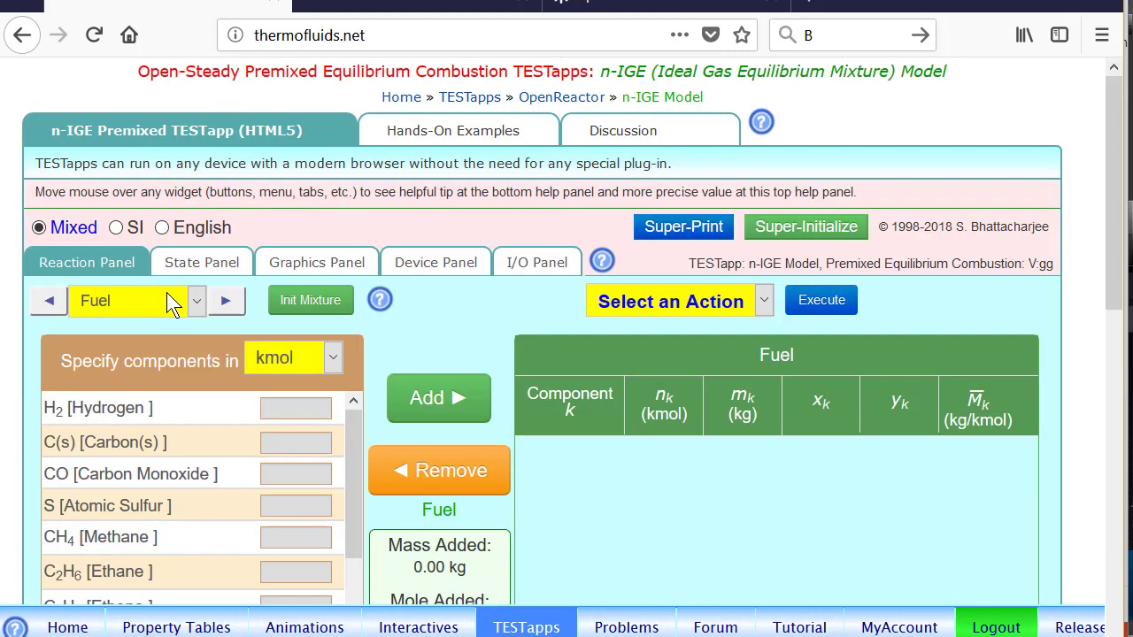
# Add 1 kmol of methane (CH4) to the fuel mixture of the n-IGE model
pyautogui.scroll(-2, 175, 308)
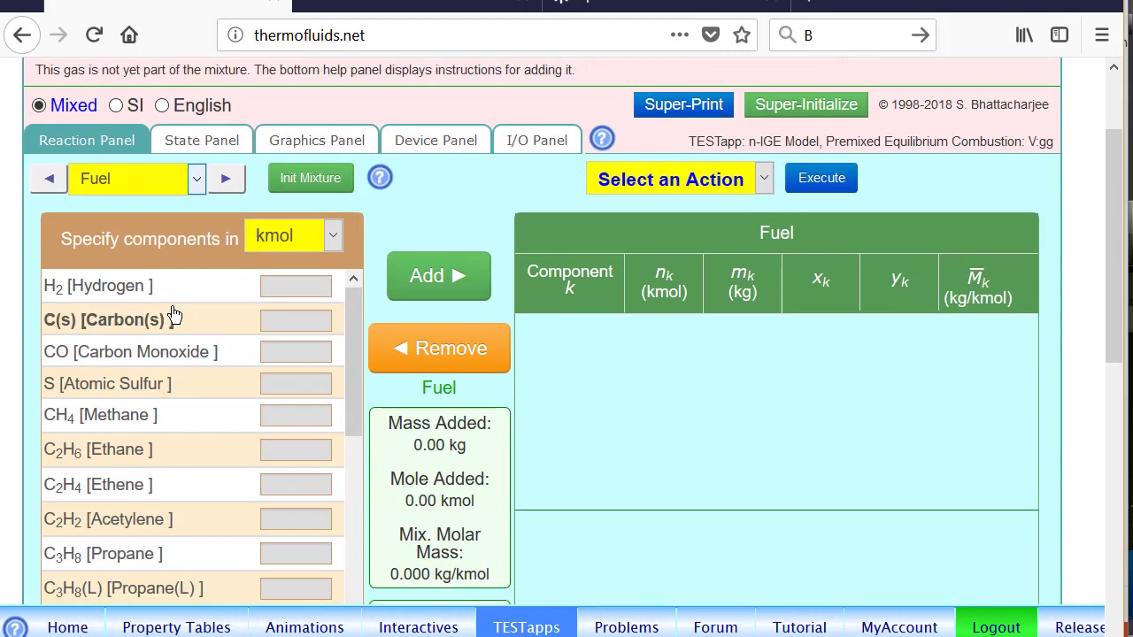
pyautogui.click(169, 425)
pyautogui.write('1')
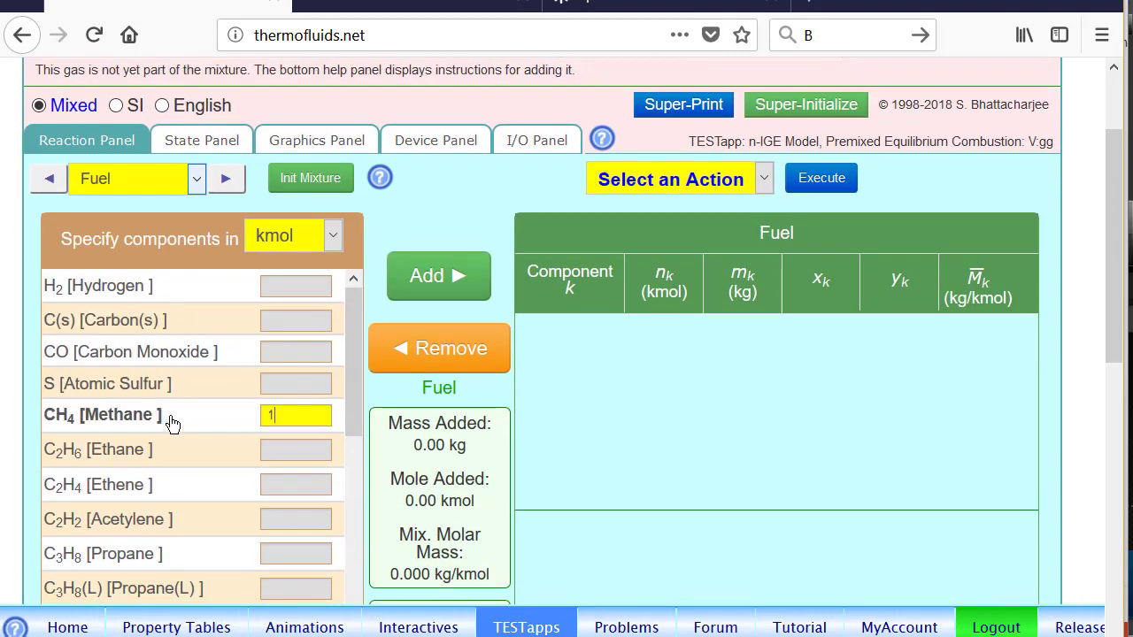
pyautogui.click(439, 275)
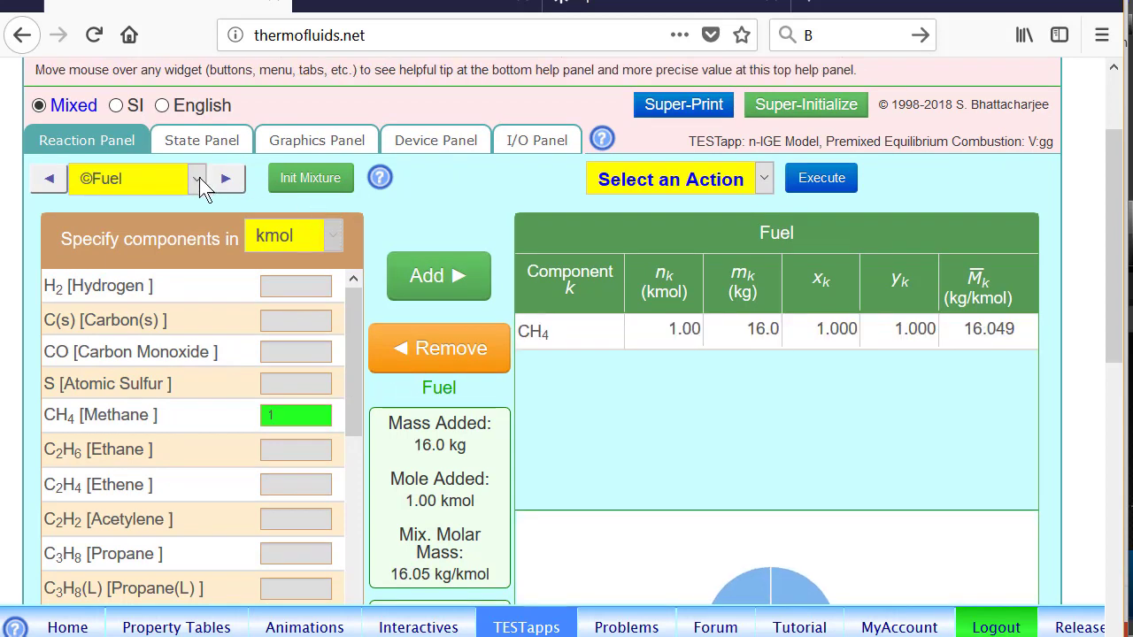
# Add 1 kmol of oxygen and 1 kmol of nitrogen to the oxidizer mixture
pyautogui.click(224, 178)
pyautogui.click(167, 293)
pyautogui.click(180, 319)
pyautogui.click(403, 283)
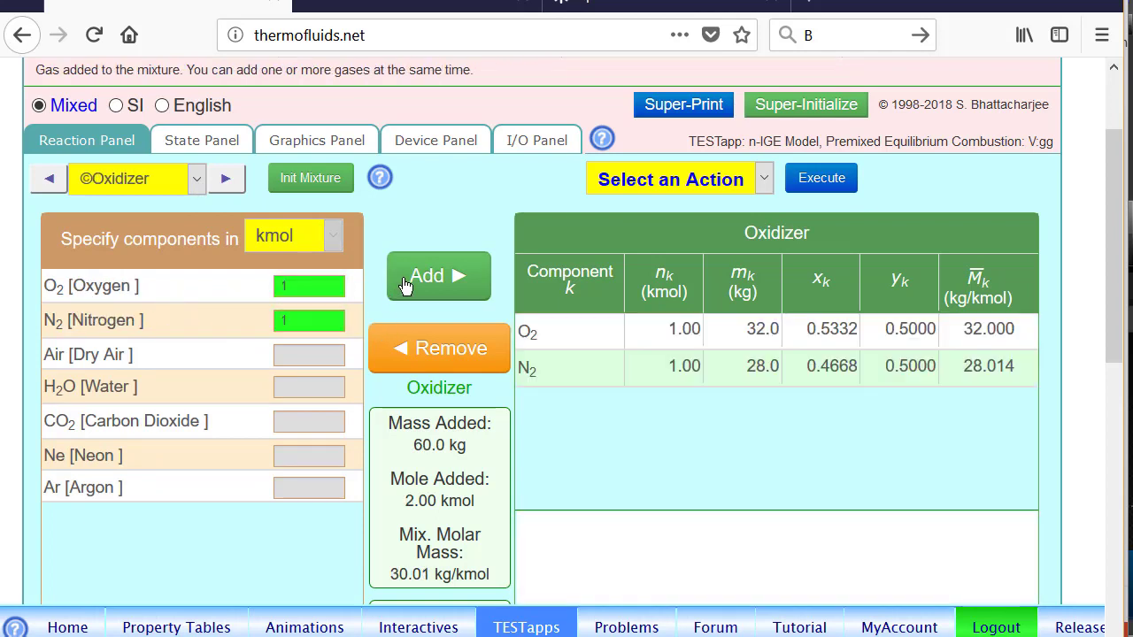
# Execute action 1.c, equilibrium combustion with known excess/deficient user-defined oxidizer, and check the reaction equation
pyautogui.click(764, 178)
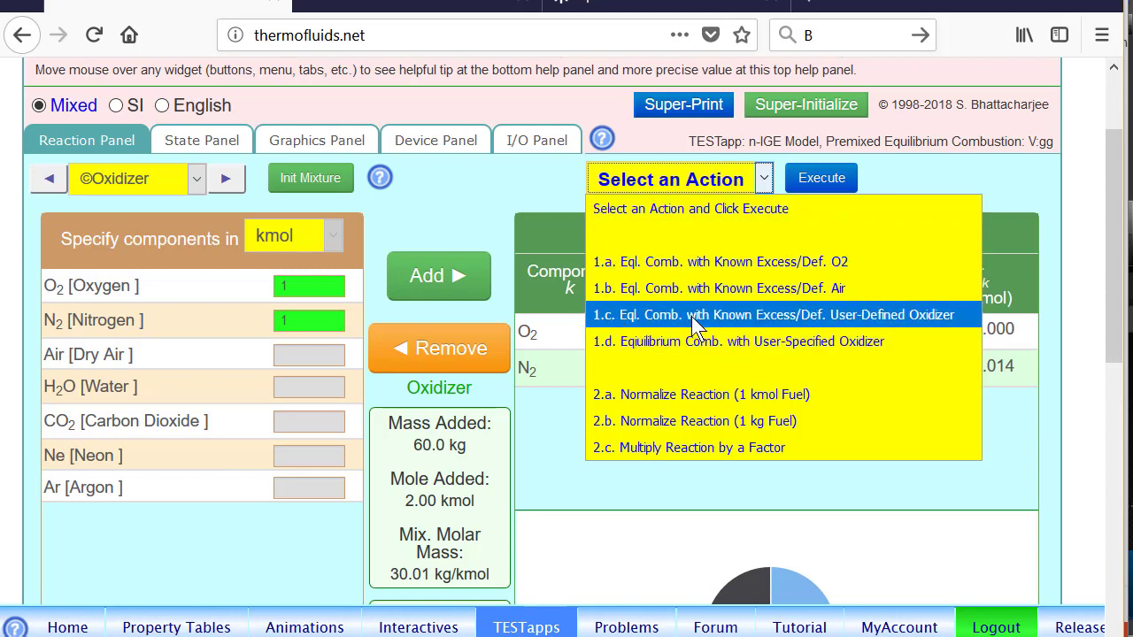
pyautogui.click(868, 311)
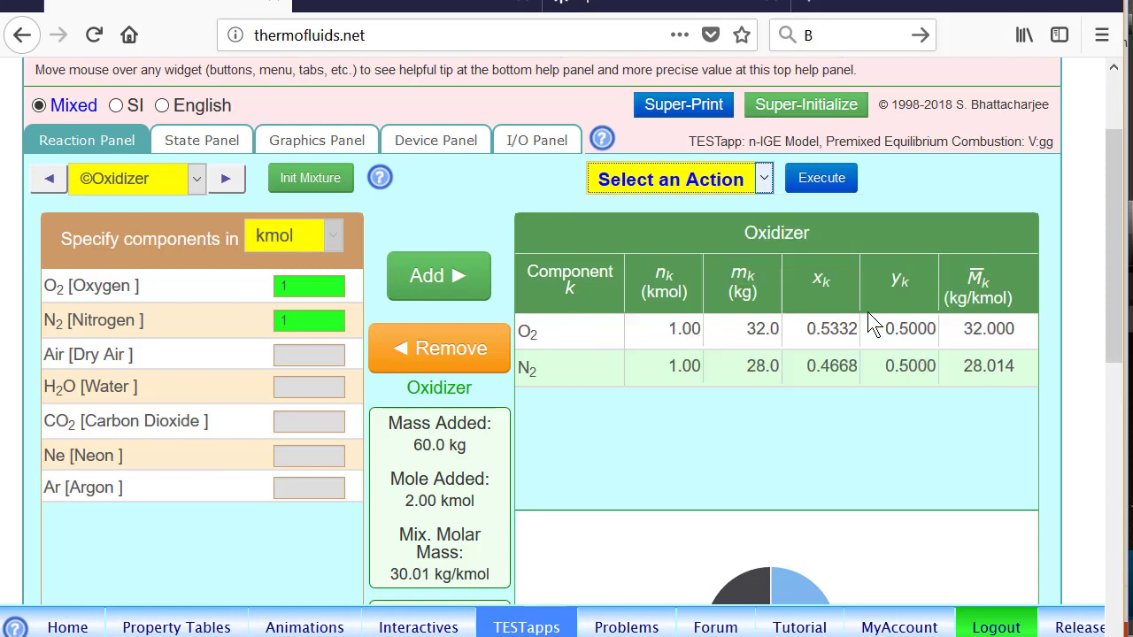
pyautogui.click(822, 178)
pyautogui.scroll(-5, 791, 302)
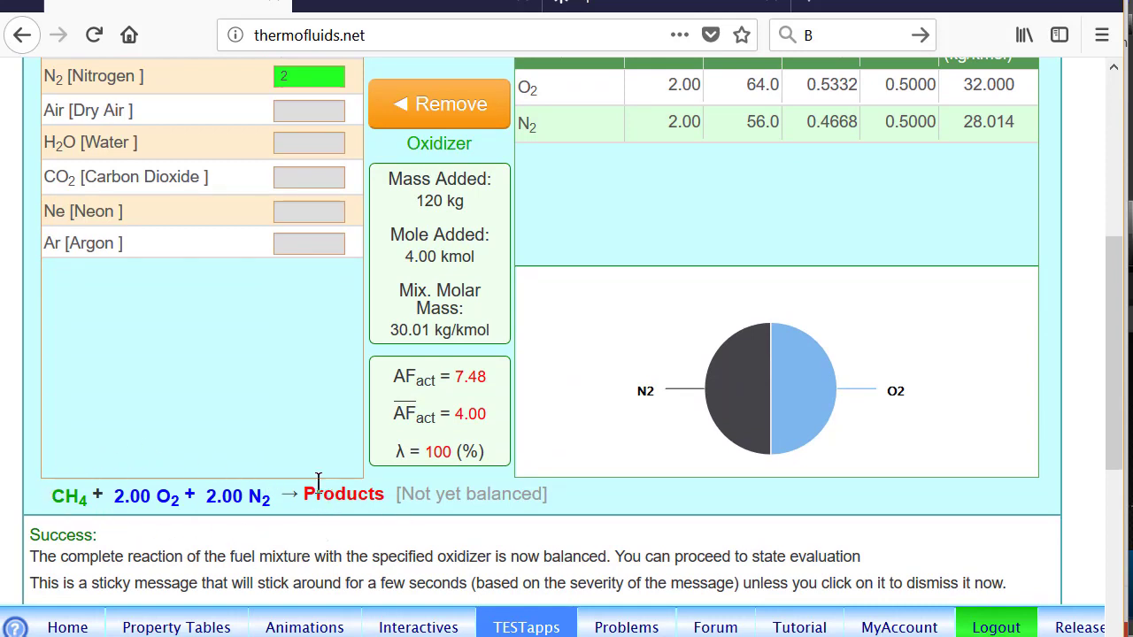
pyautogui.scroll(5, 307, 389)
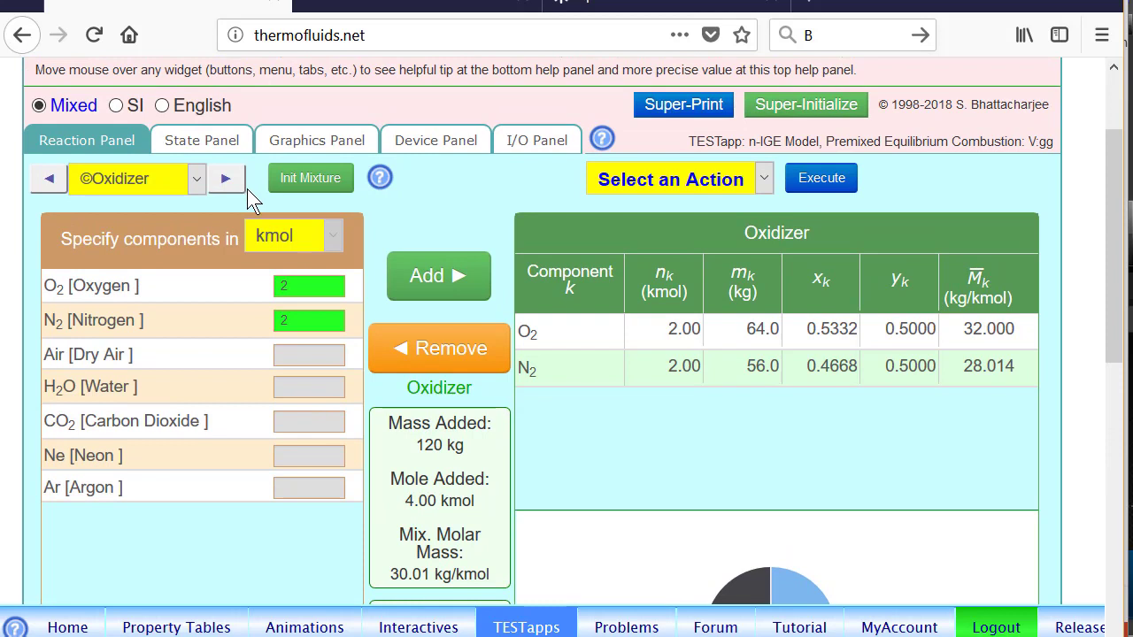
# Select the typical products as components, add them to the products mixture and review the unbalanced reaction
pyautogui.click(225, 178)
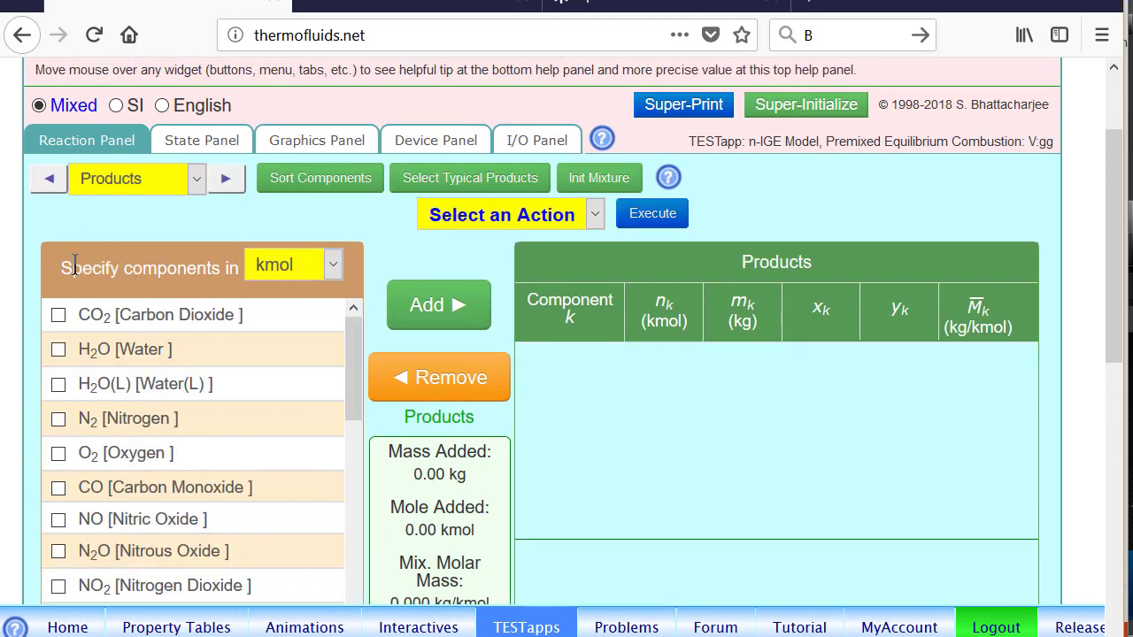
pyautogui.click(459, 178)
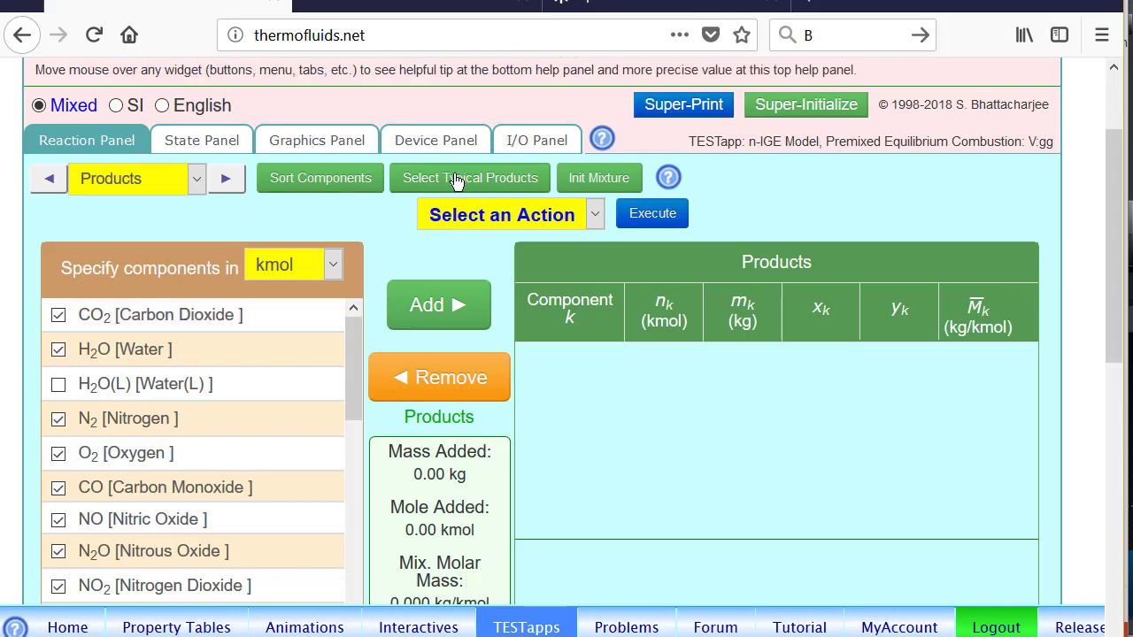
pyautogui.click(413, 306)
pyautogui.scroll(-4, 339, 458)
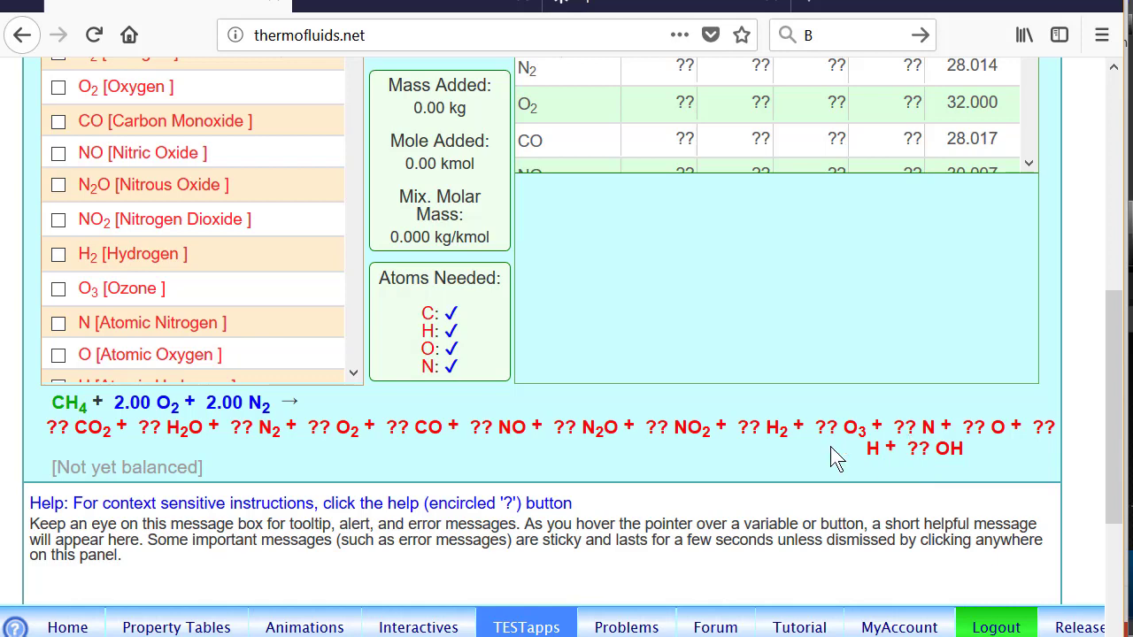
pyautogui.scroll(3, 831, 447)
pyautogui.scroll(3, 830, 446)
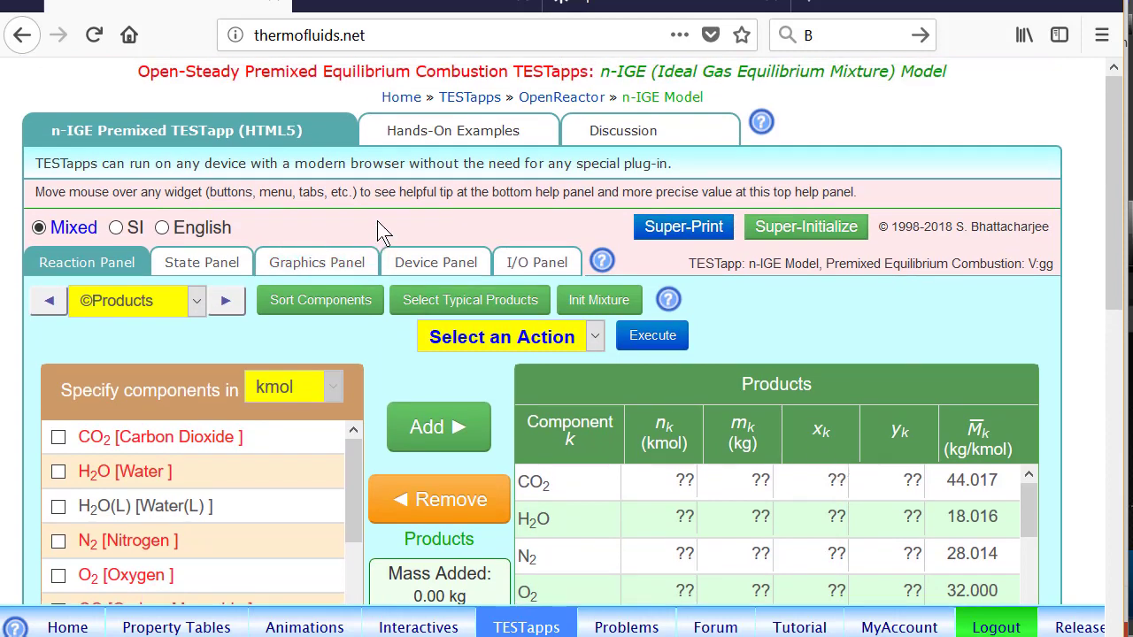
# Define State-1 of the reactants with p1 of 100 kPa and T1 of 298 K and calculate it
pyautogui.click(206, 260)
pyautogui.click(91, 349)
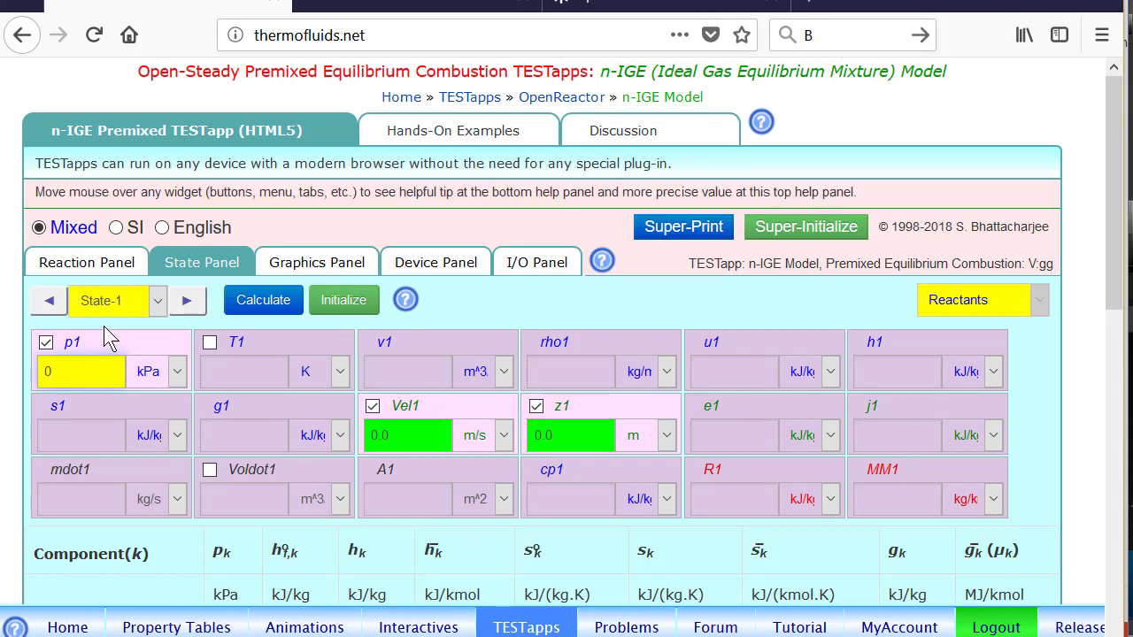
pyautogui.write('100')
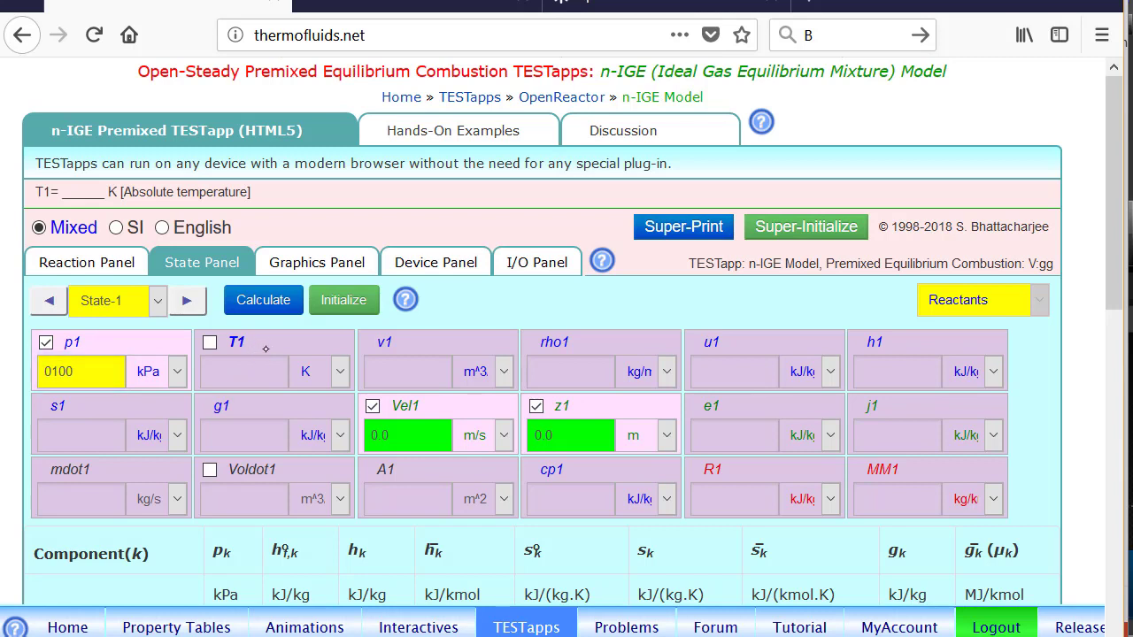
pyautogui.click(260, 346)
pyautogui.write('298')
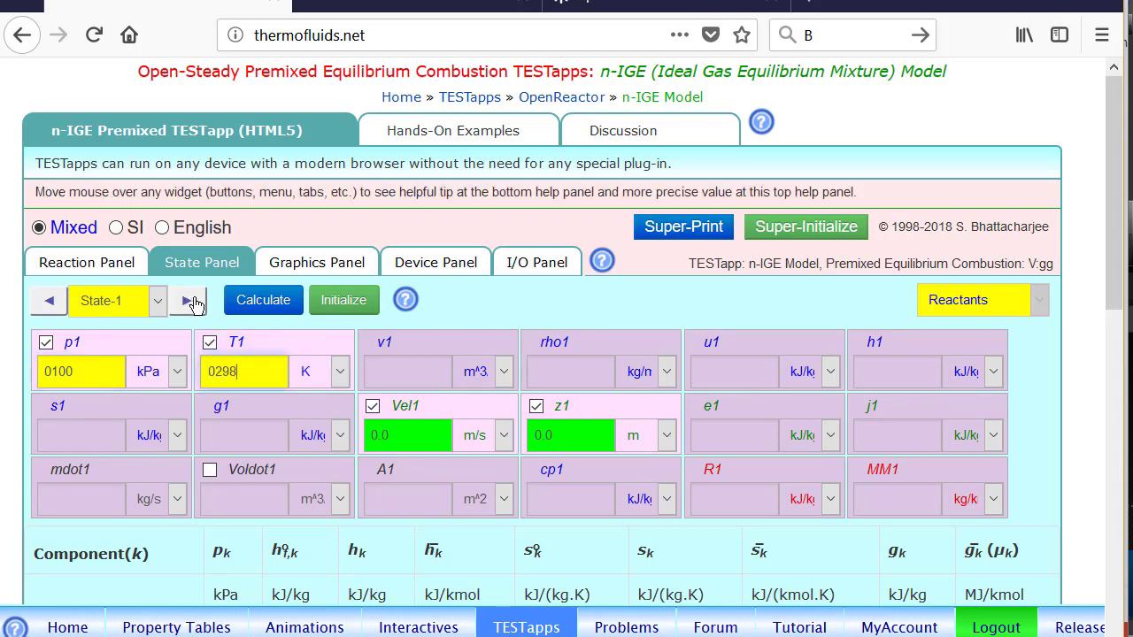
pyautogui.click(249, 305)
# Define State-2 of the products with p2 of 100 kPa and calculate it
pyautogui.click(187, 300)
pyautogui.click(100, 351)
pyautogui.write('100')
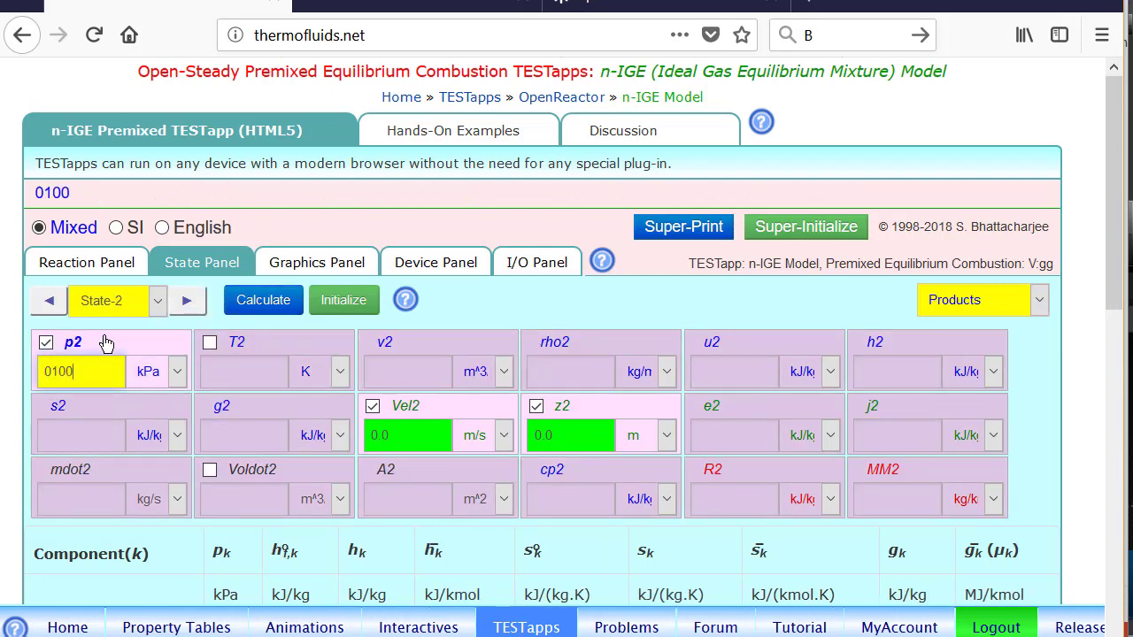
pyautogui.press('Return')
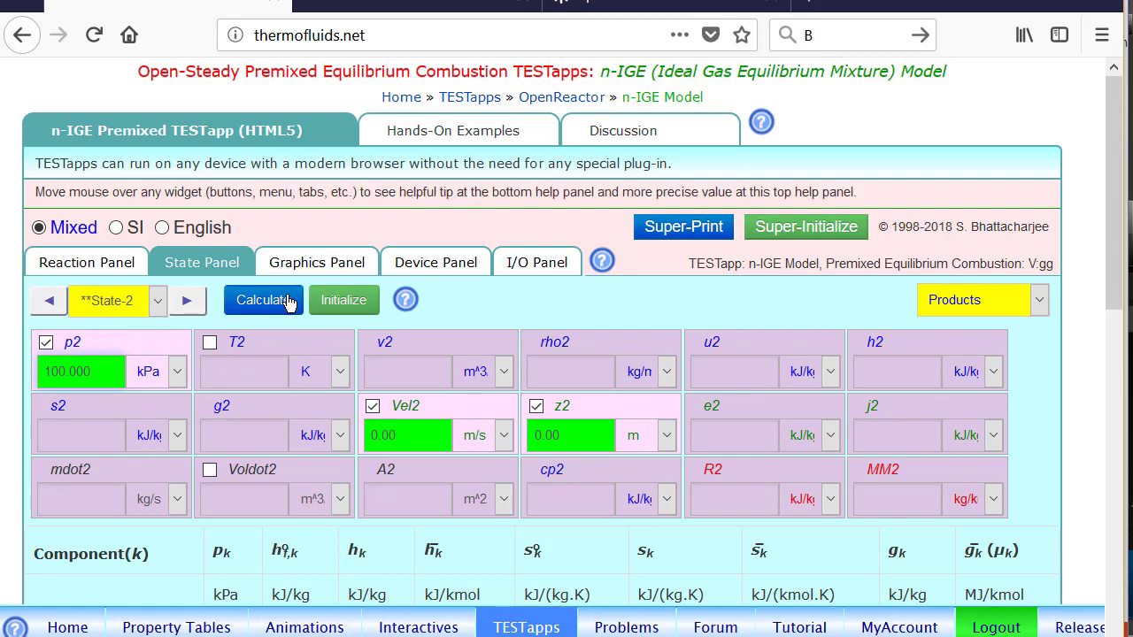
# Assign State-1 as the inlet and State-2 as the exit of Device-1
pyautogui.click(437, 262)
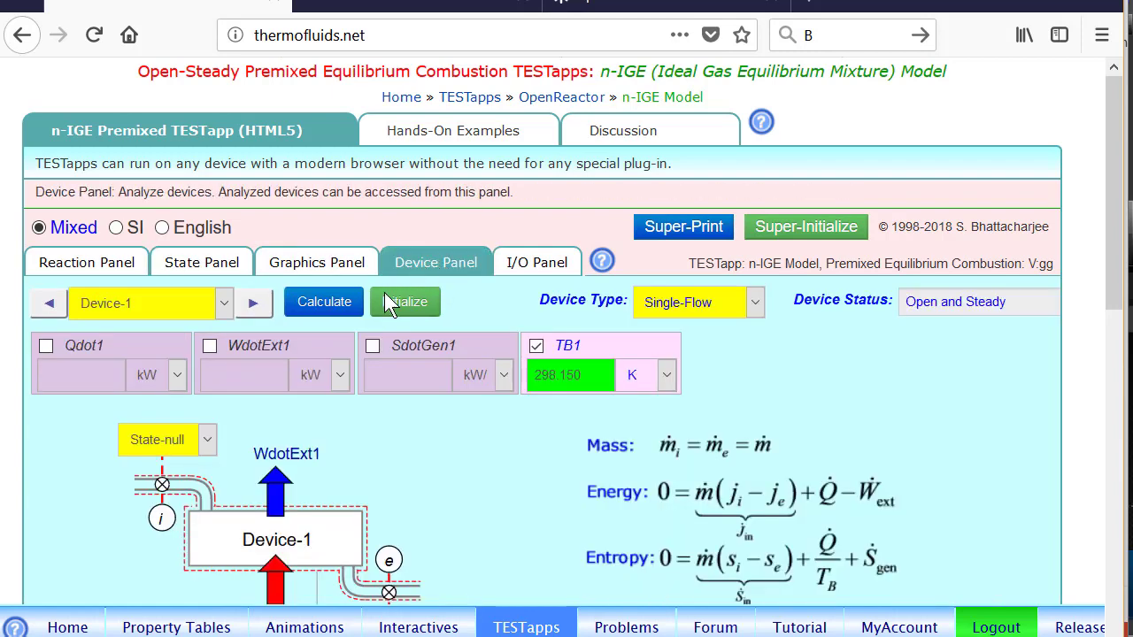
pyautogui.click(195, 443)
pyautogui.click(178, 498)
pyautogui.scroll(-5, 363, 389)
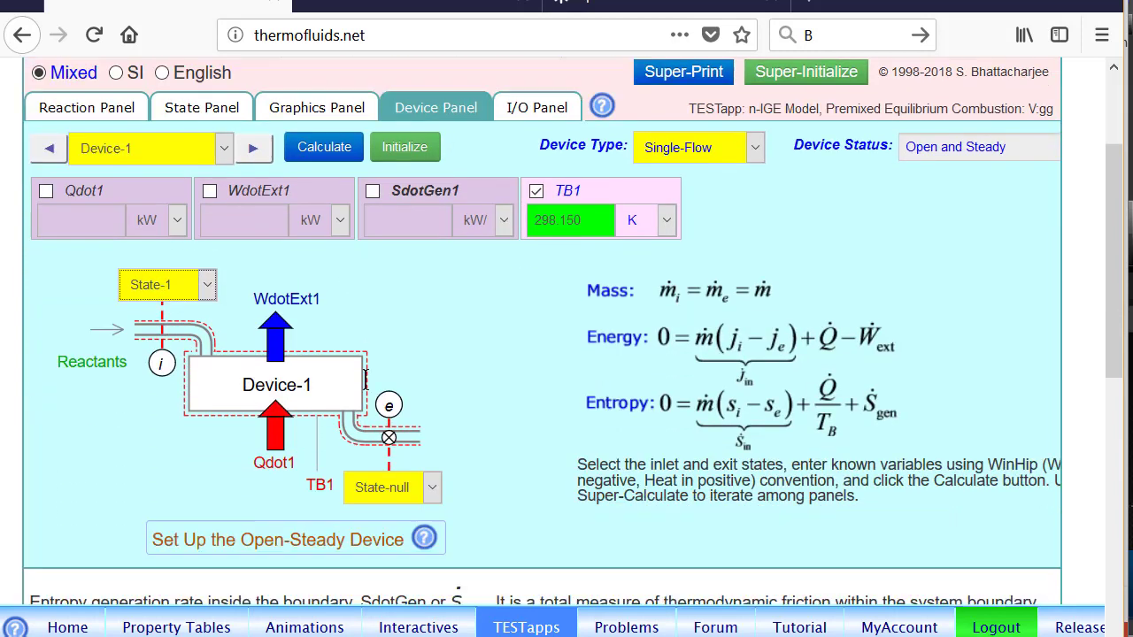
pyautogui.click(430, 399)
pyautogui.click(376, 482)
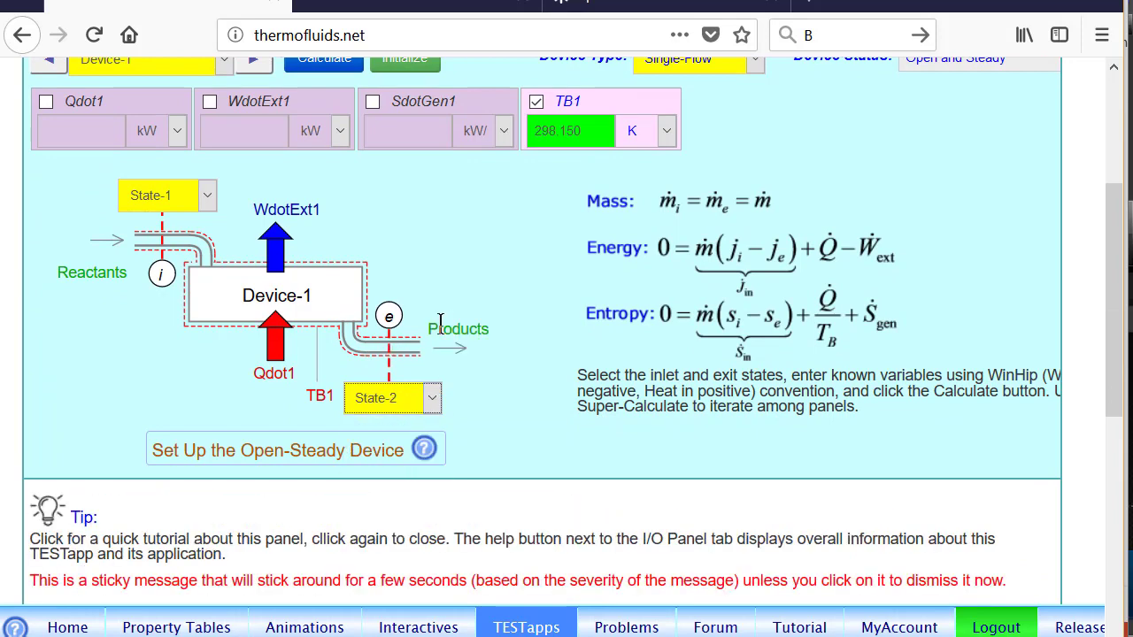
# Set WdotExt1 and Qdot1 of Device-1 to 0 kW and calculate the device
pyautogui.click(282, 124)
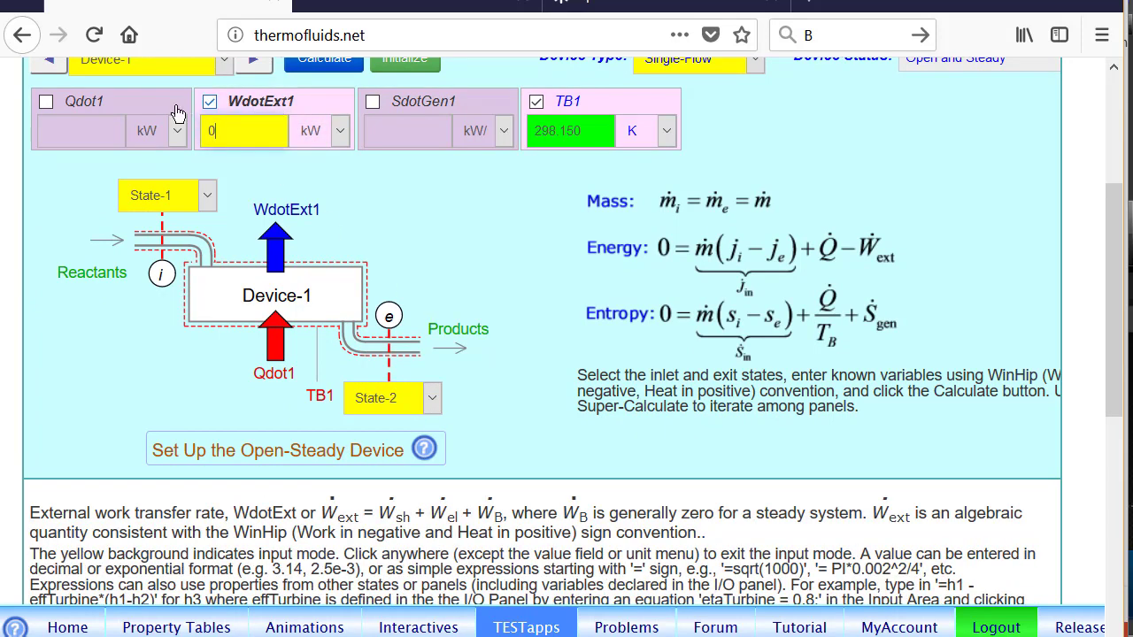
pyautogui.click(102, 130)
pyautogui.scroll(3, 277, 259)
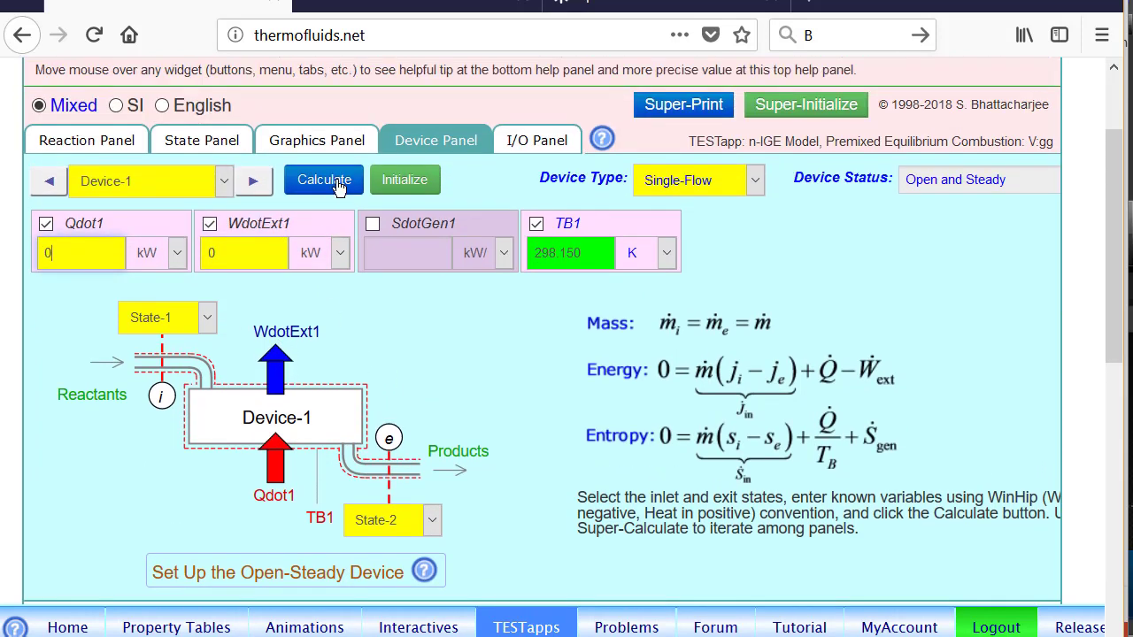
pyautogui.click(323, 179)
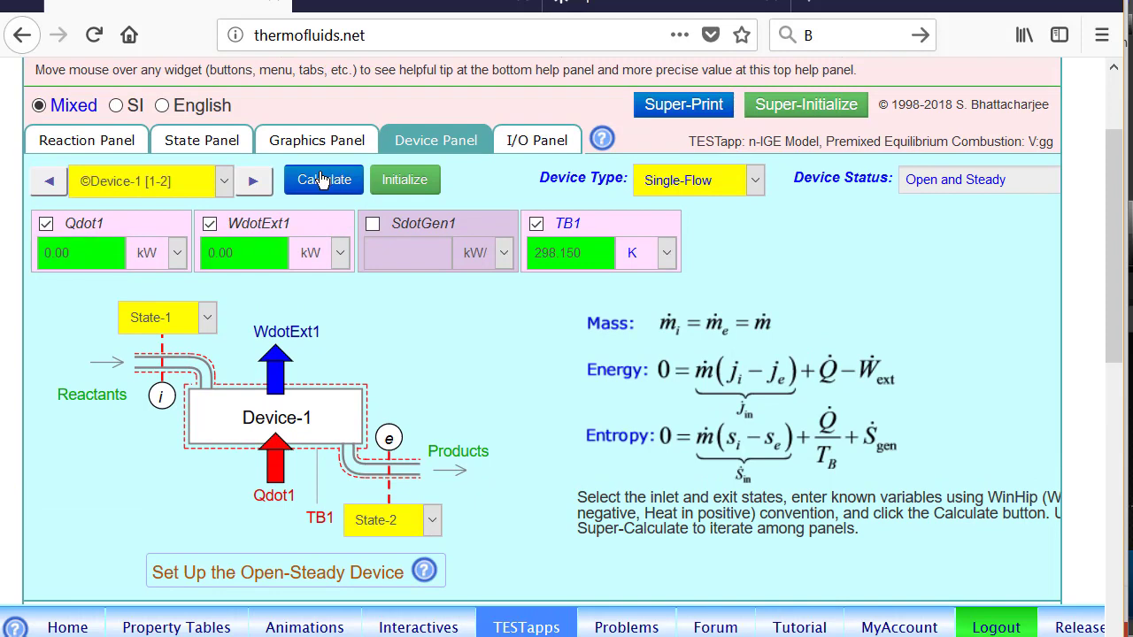
# Recalculate State-2 of the n-IGE model to obtain the equilibrium flame temperature T2
pyautogui.click(217, 143)
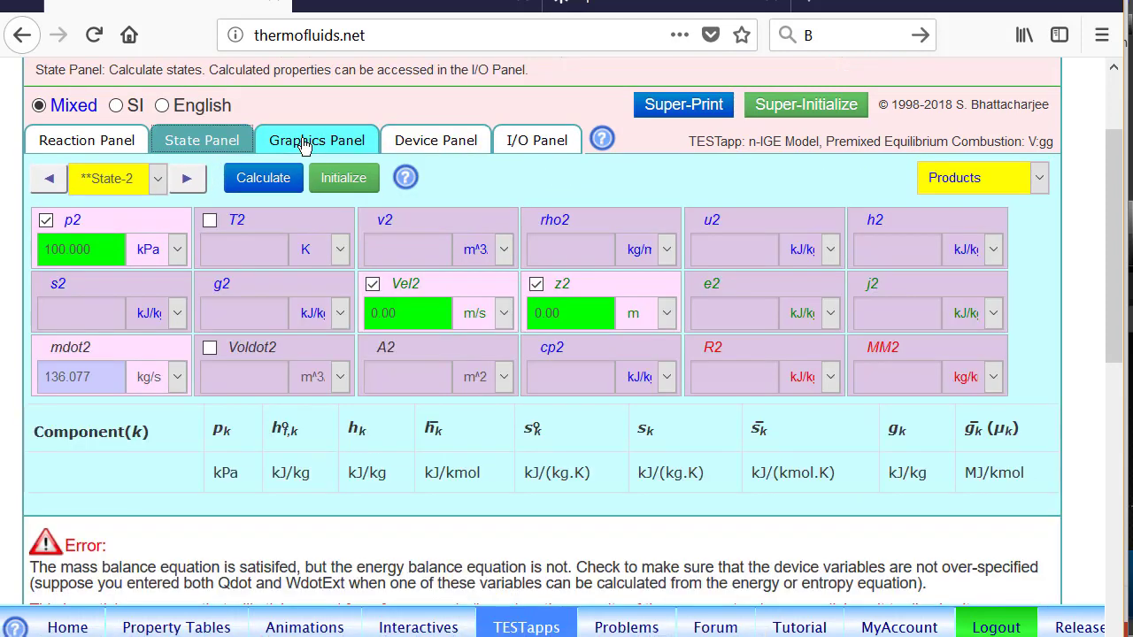
pyautogui.click(271, 179)
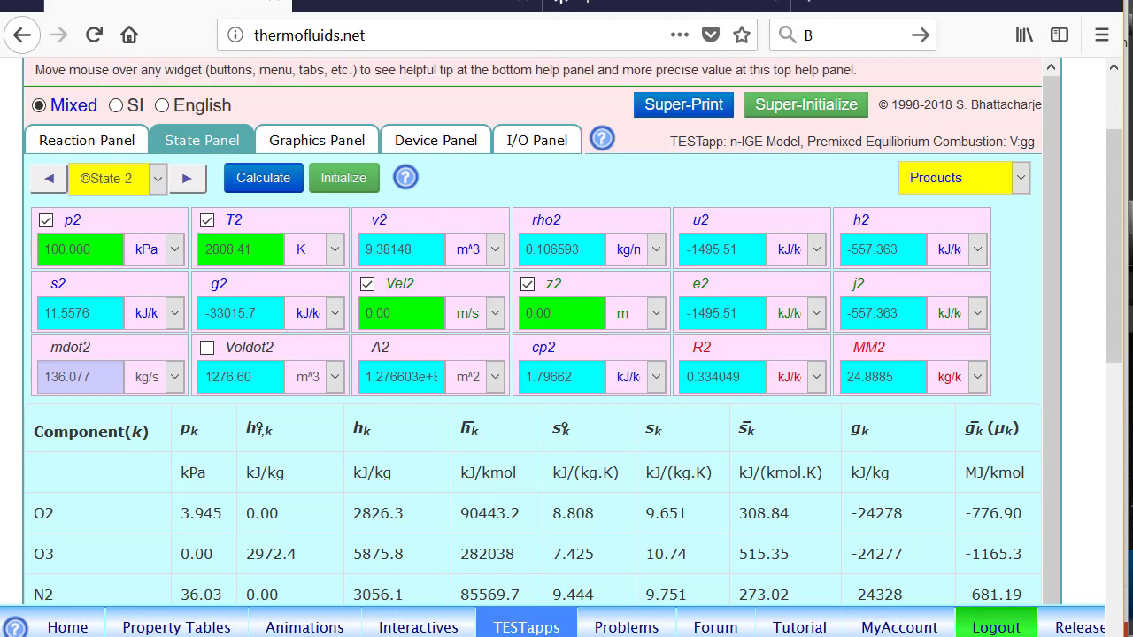
pyautogui.moveTo(241, 194)
pyautogui.mouseDown()
pyautogui.moveTo(206, 278)
pyautogui.moveTo(265, 201)
pyautogui.moveTo(237, 210)
pyautogui.mouseUp()
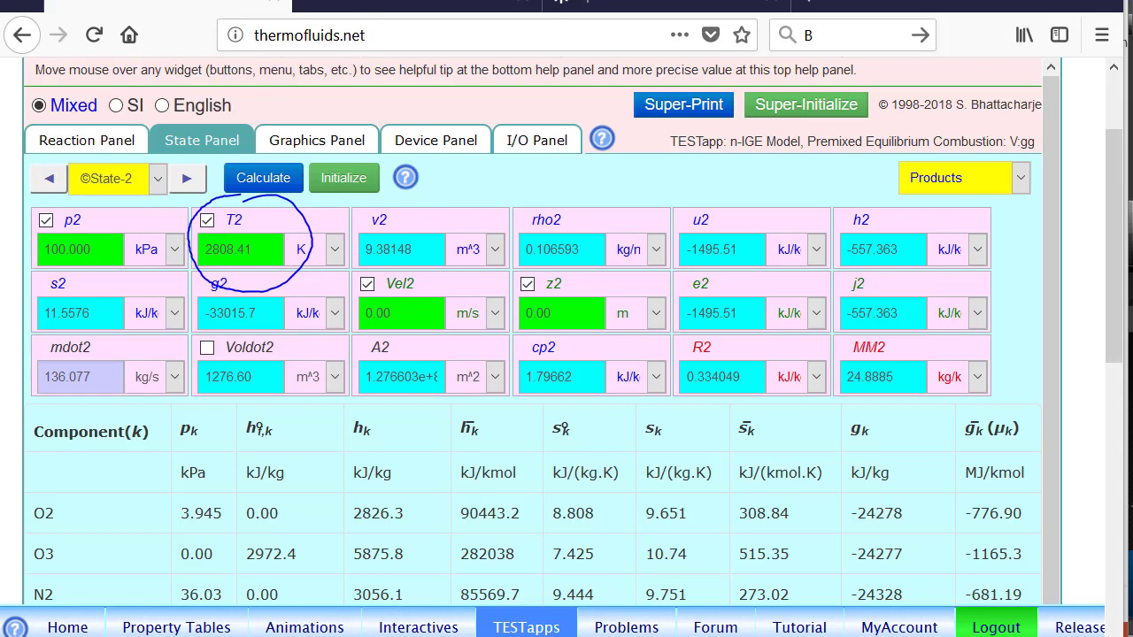
# Switch to the n-IG model's browser tab and compare its State-2 temperature with the n-IGE solution
pyautogui.hotkey('ctrl', 'Tab')
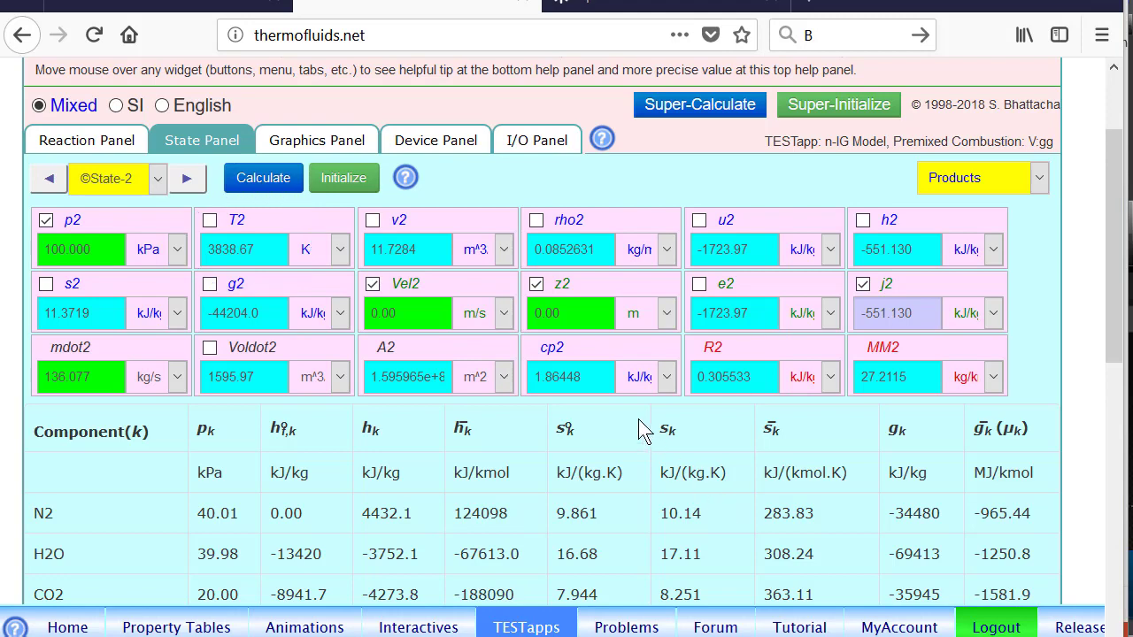
pyautogui.scroll(3, 638, 418)
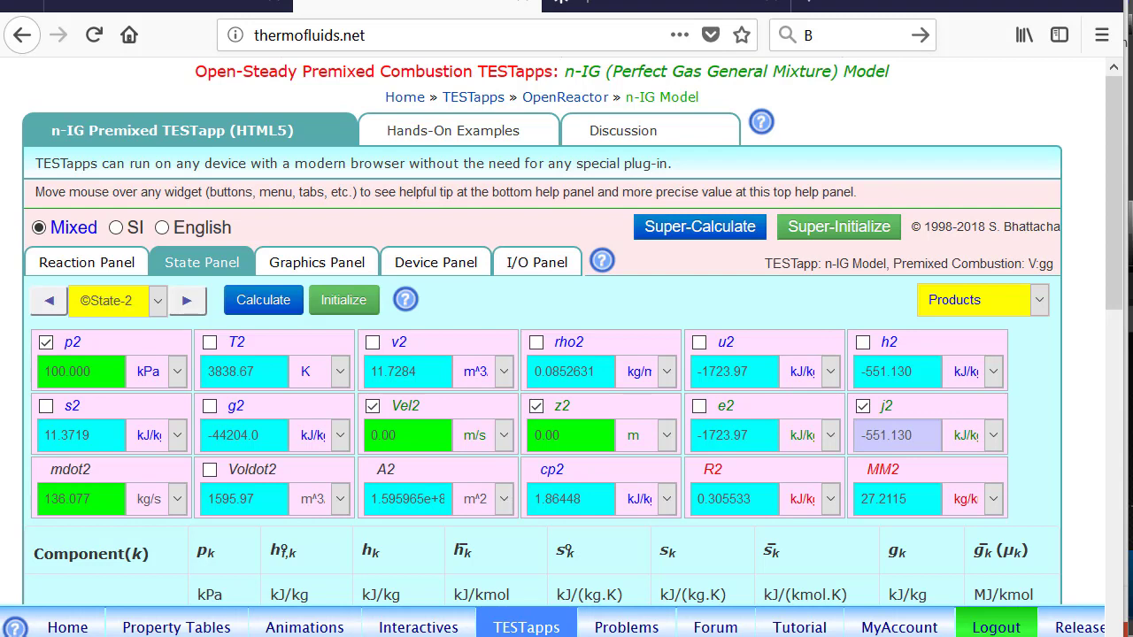
pyautogui.moveTo(609, 62)
pyautogui.mouseDown()
pyautogui.moveTo(552, 85)
pyautogui.moveTo(572, 70)
pyautogui.mouseUp()
pyautogui.moveTo(1116, 195); pyautogui.dragTo(994, 114)
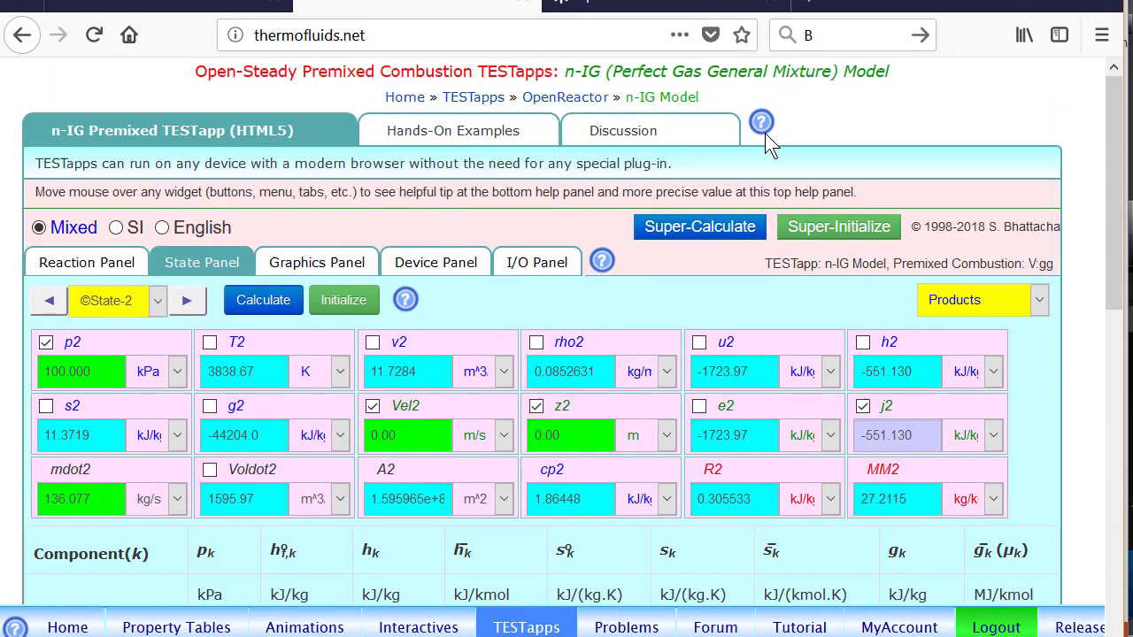
# Rebalance the n-IG reaction as complete combustion with known excess user-defined oxidizer at λ = 110%
pyautogui.click(100, 262)
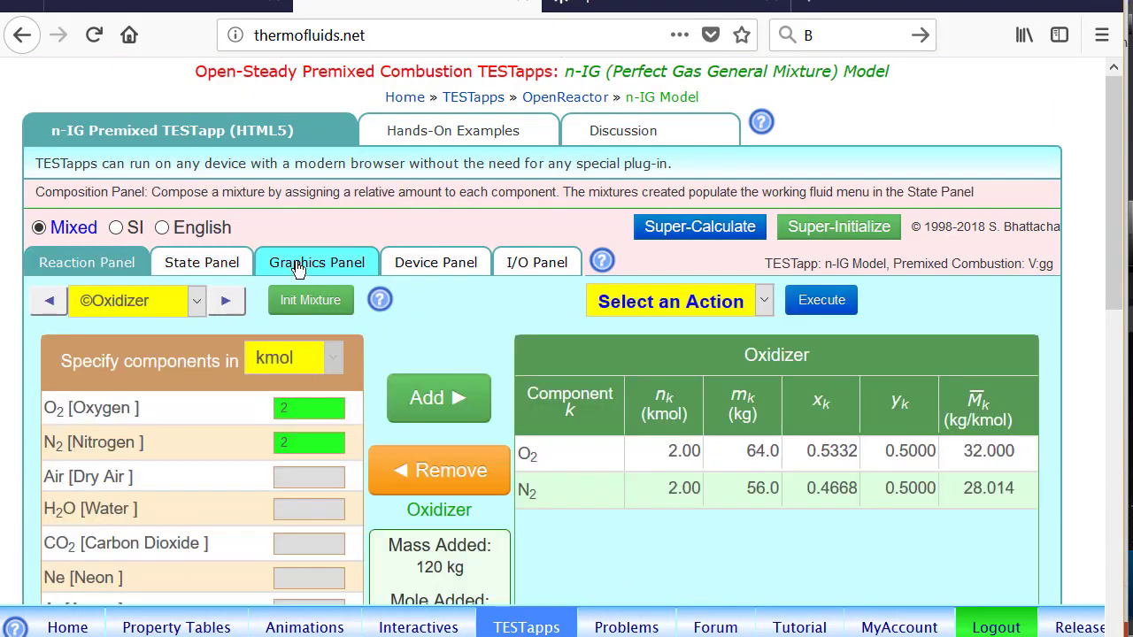
pyautogui.scroll(-8, 298, 268)
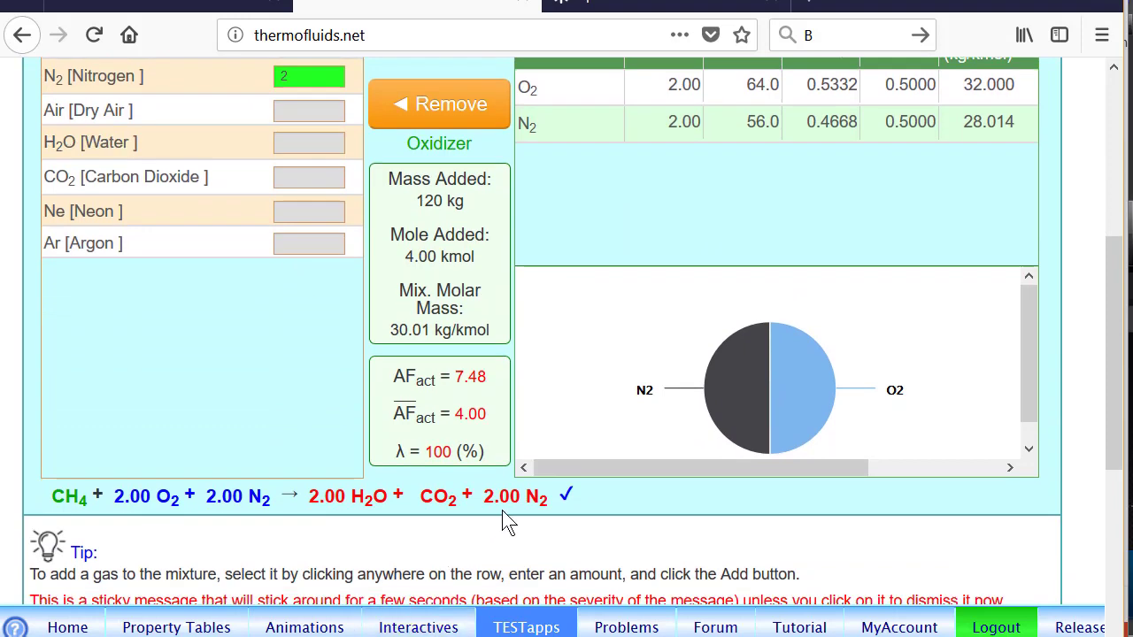
pyautogui.scroll(8, 510, 494)
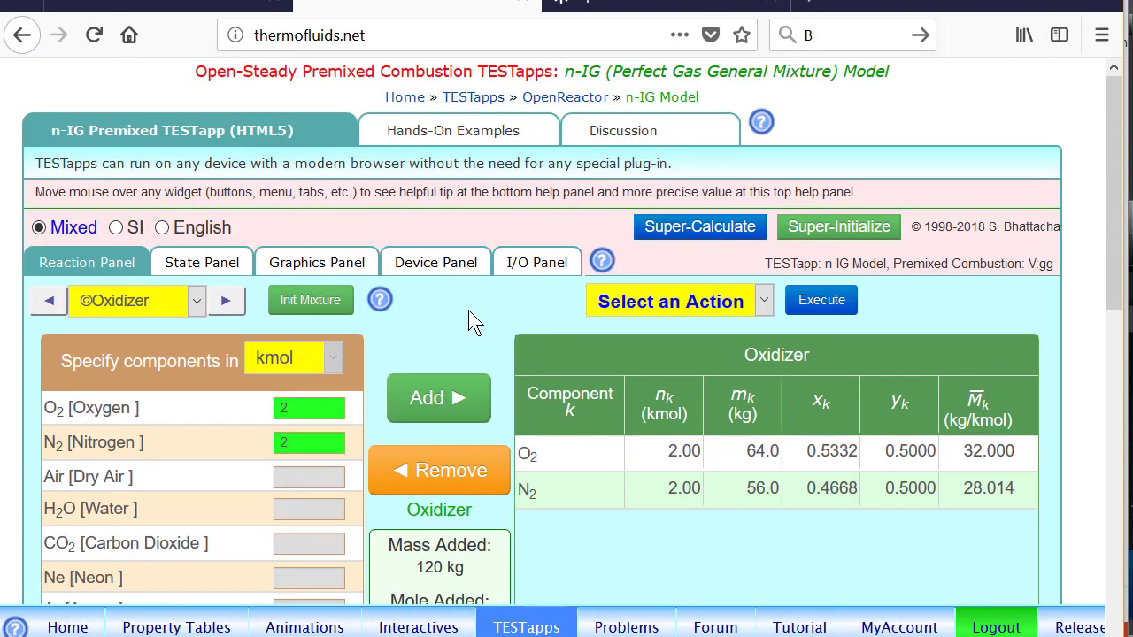
pyautogui.scroll(-2, 1115, 204)
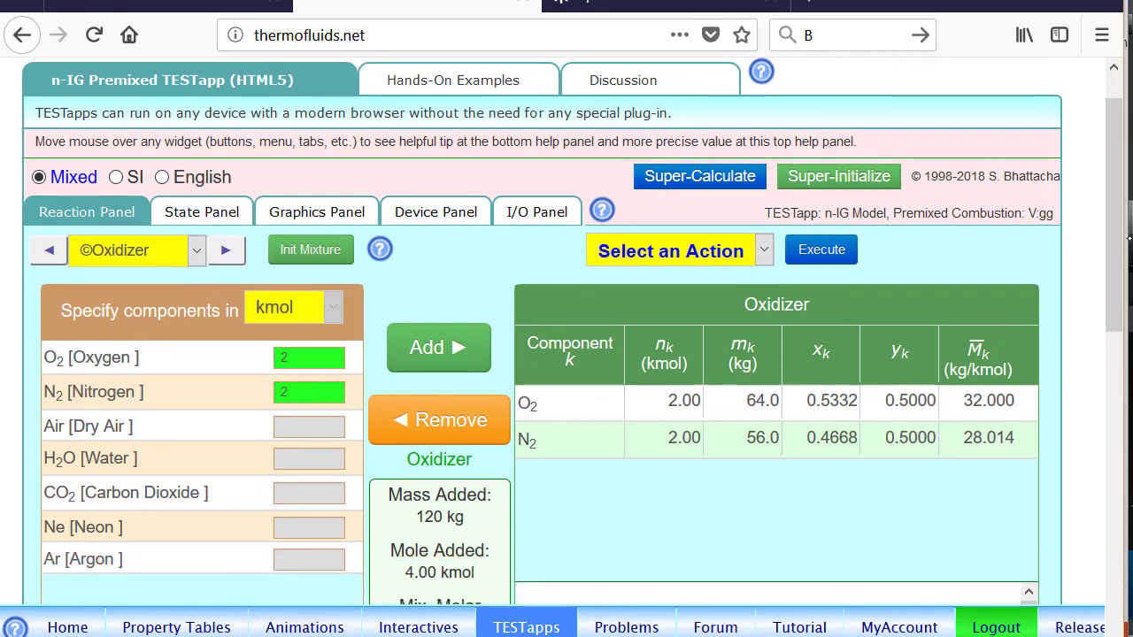
pyautogui.scroll(2, 1115, 203)
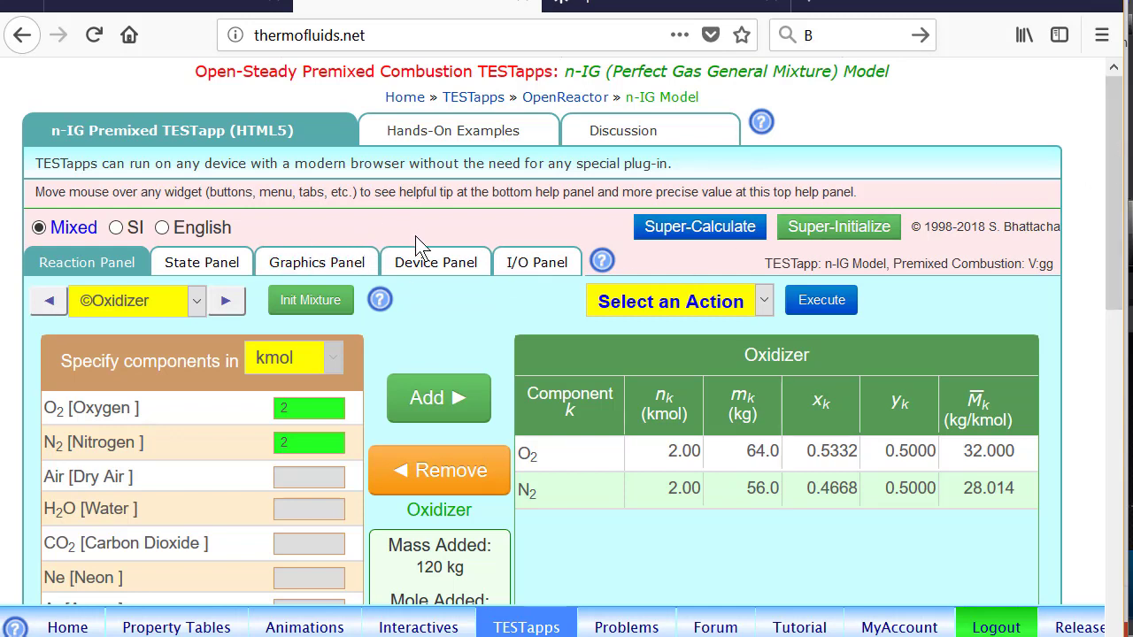
pyautogui.click(717, 296)
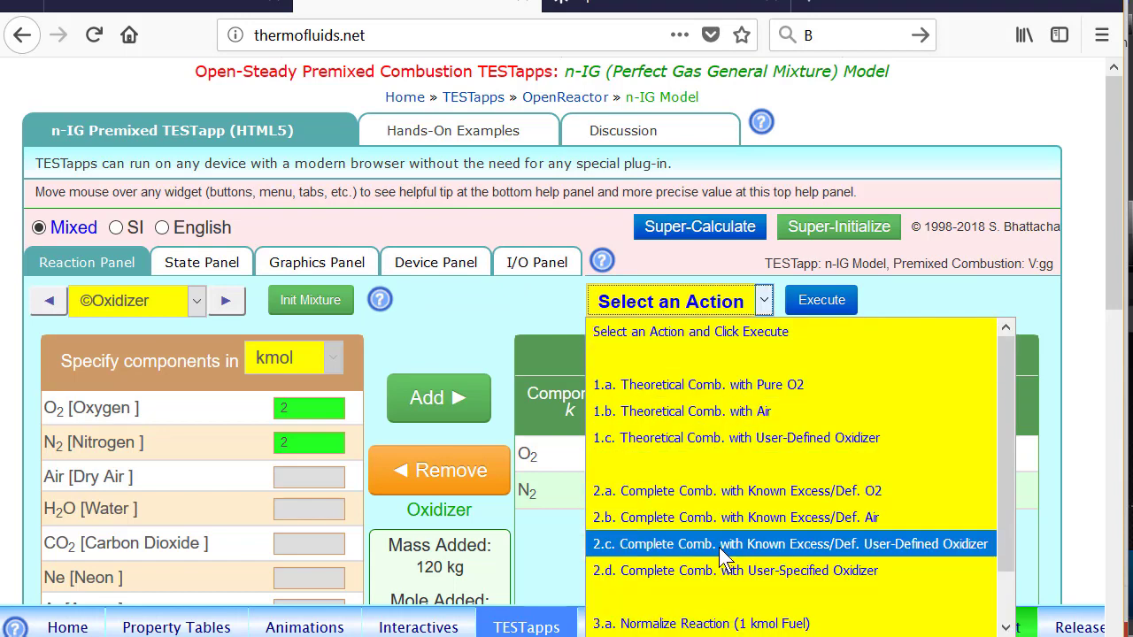
pyautogui.click(907, 546)
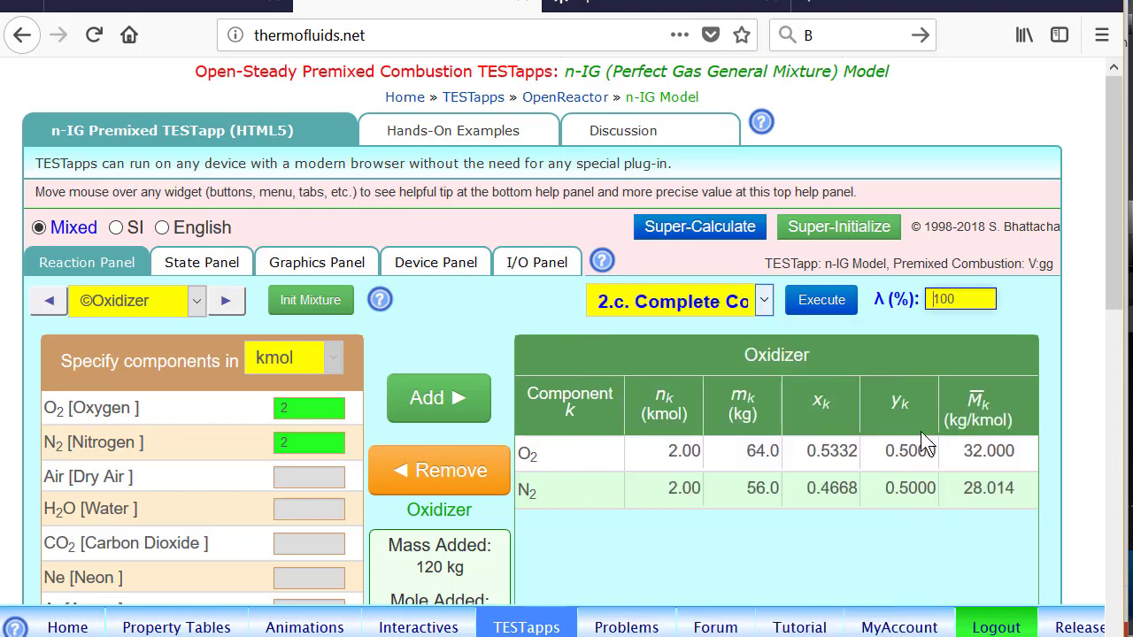
pyautogui.doubleClick(943, 301)
pyautogui.click(803, 301)
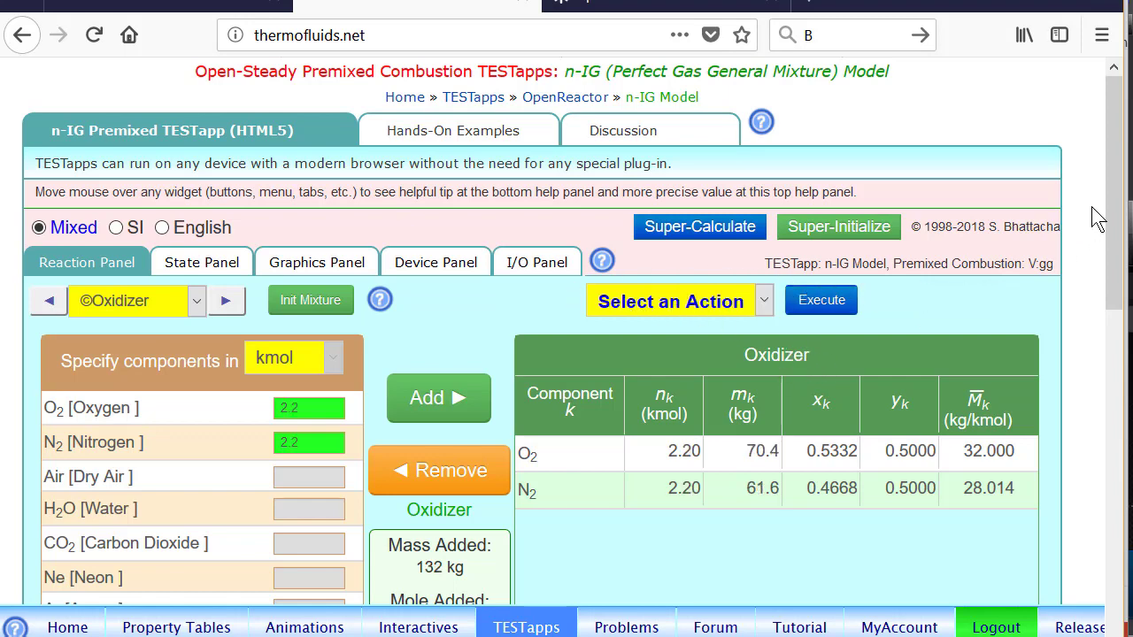
pyautogui.scroll(-5, 1113, 221)
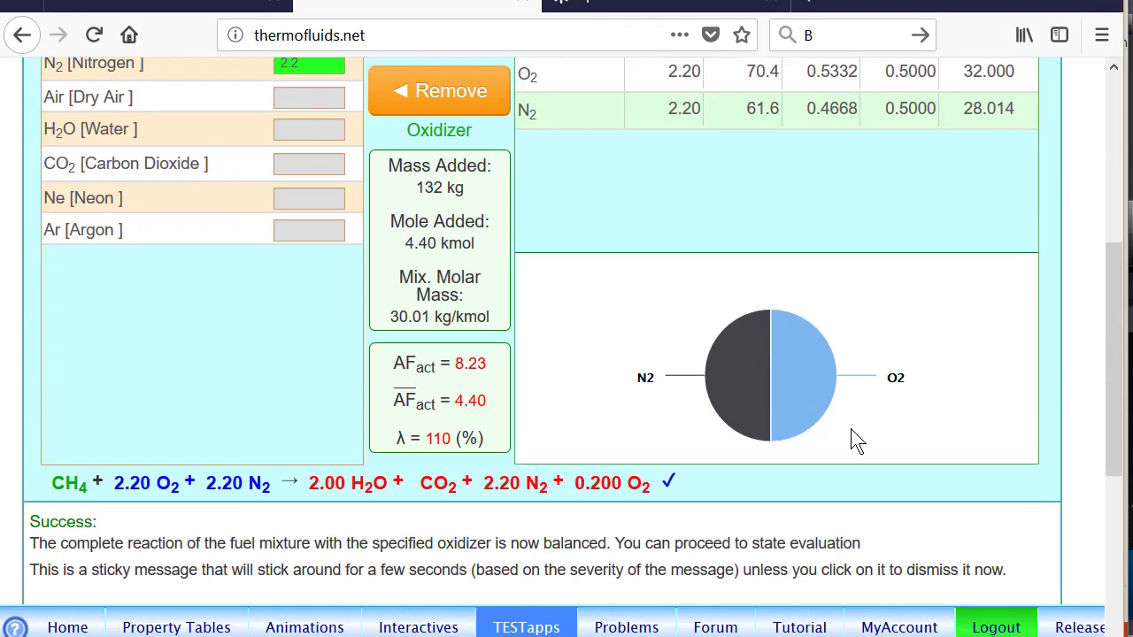
pyautogui.moveTo(845, 381)
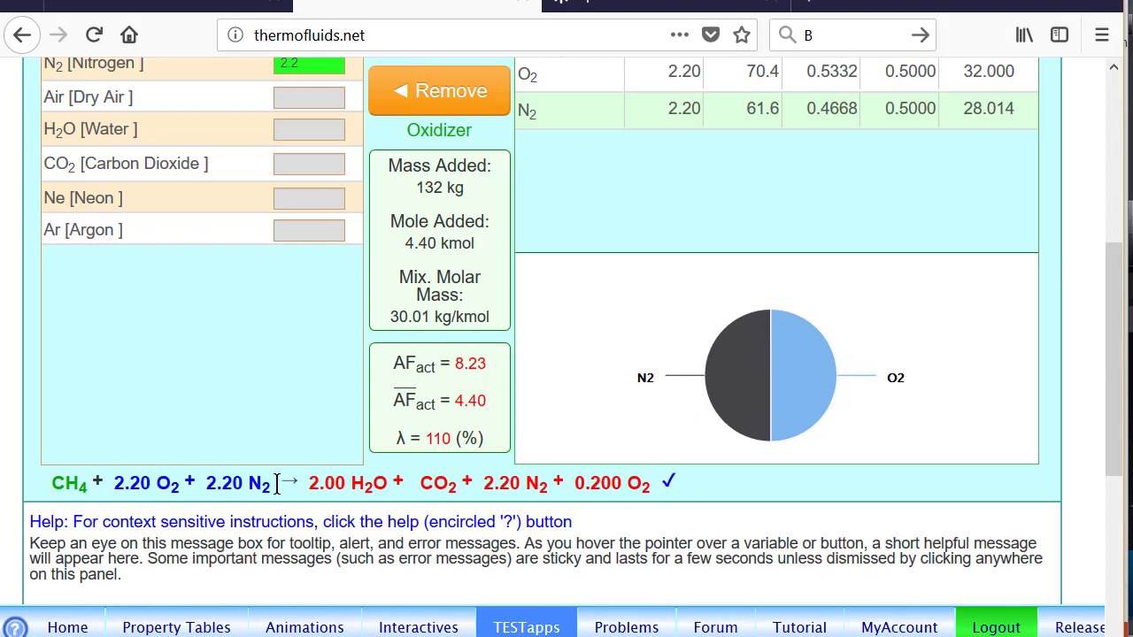
pyautogui.moveTo(1113, 328); pyautogui.dragTo(1062, 150)
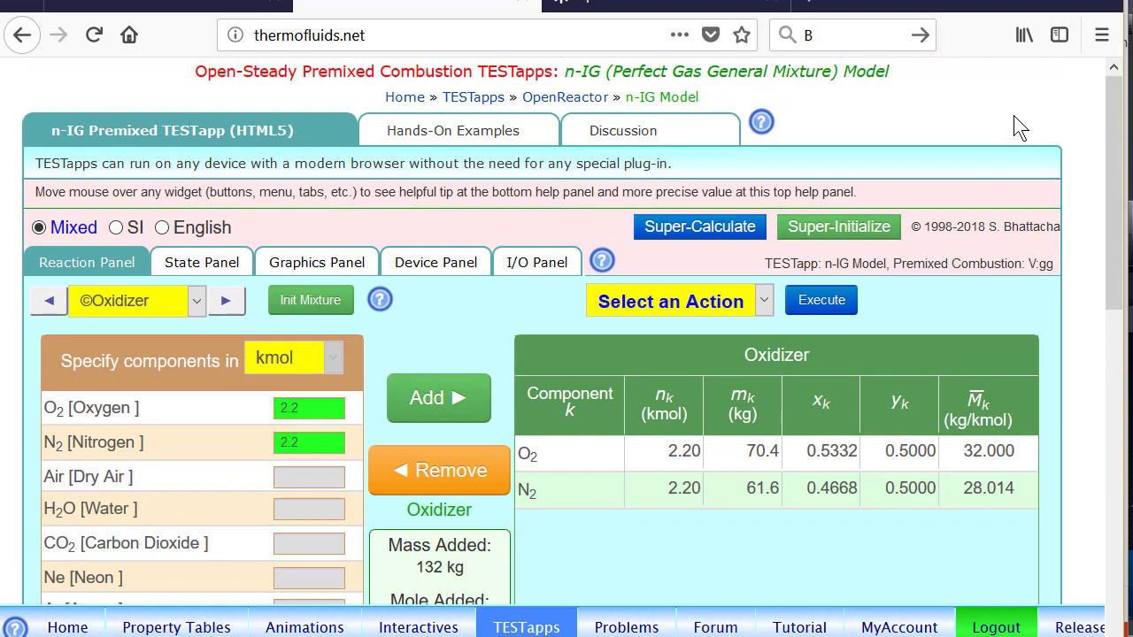
# Super-Calculate the n-IG model with the updated reaction and compare State-2's T2 with the earlier flame temperature
pyautogui.click(229, 258)
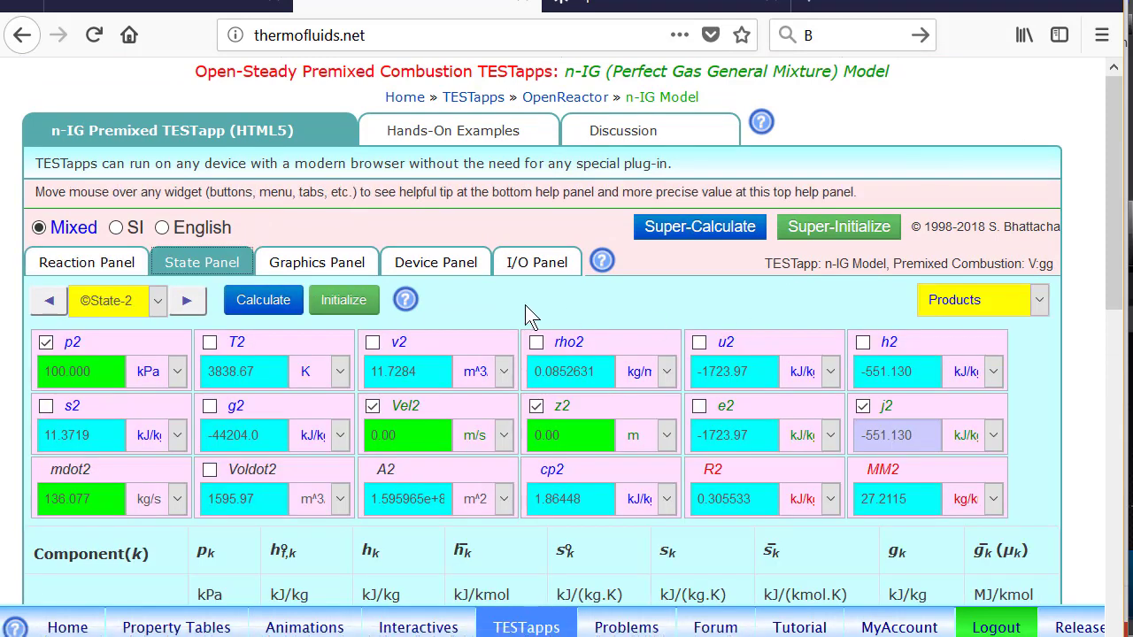
pyautogui.click(720, 235)
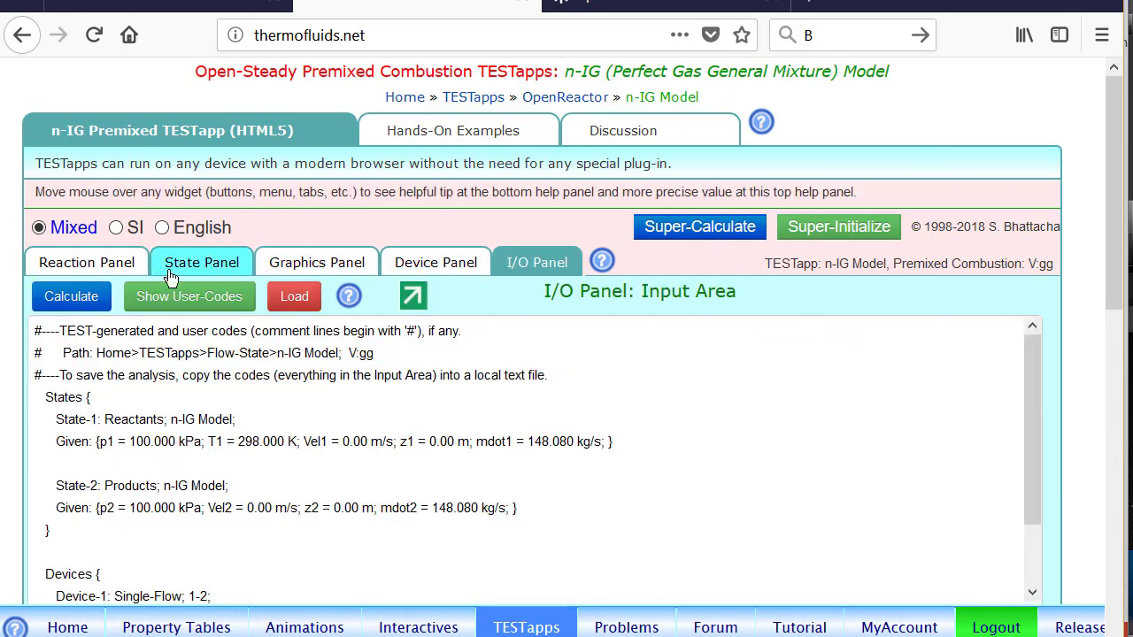
pyautogui.click(219, 262)
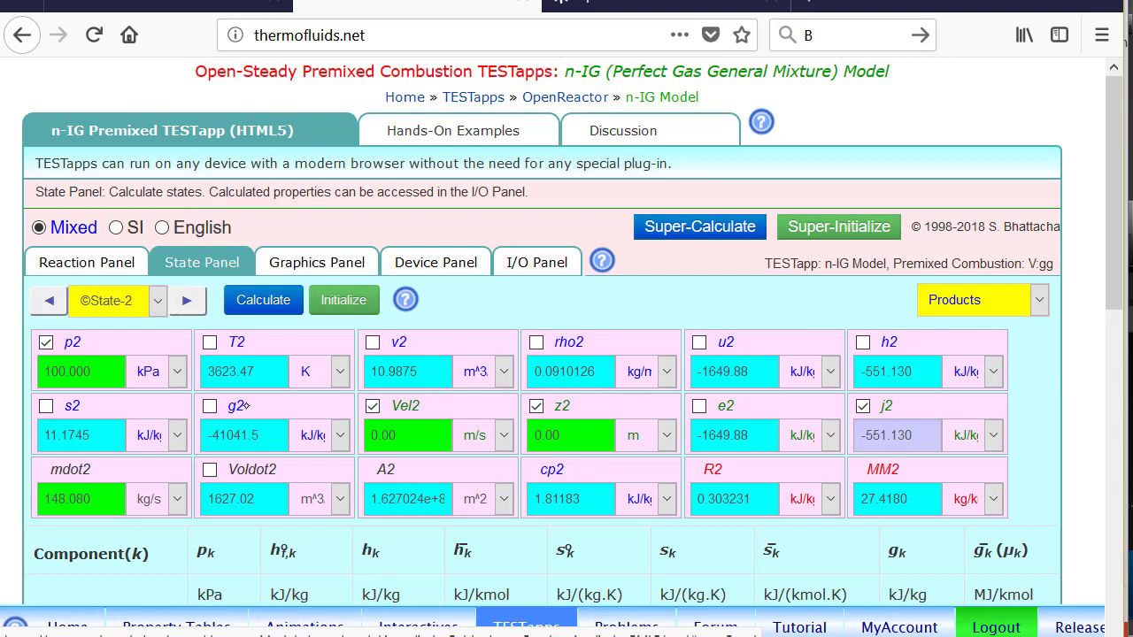
pyautogui.moveTo(262, 331)
pyautogui.mouseDown()
pyautogui.moveTo(212, 352)
pyautogui.moveTo(333, 327)
pyautogui.mouseUp()
pyautogui.moveTo(425, 308)
pyautogui.mouseDown()
pyautogui.moveTo(426, 327)
pyautogui.moveTo(453, 310)
pyautogui.moveTo(487, 313)
pyautogui.moveTo(476, 327)
pyautogui.mouseUp()
pyautogui.moveTo(506, 303)
pyautogui.mouseDown()
pyautogui.moveTo(498, 312)
pyautogui.moveTo(531, 316)
pyautogui.moveTo(526, 301)
pyautogui.mouseUp()
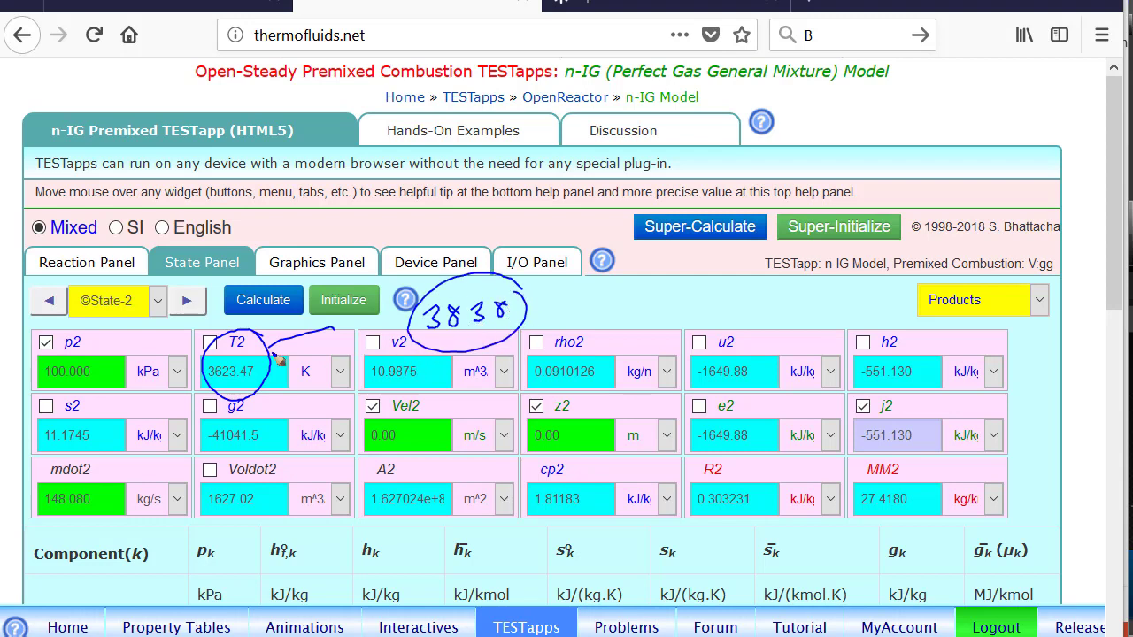
pyautogui.moveTo(275, 353); pyautogui.dragTo(295, 355)
pyautogui.press('Escape')
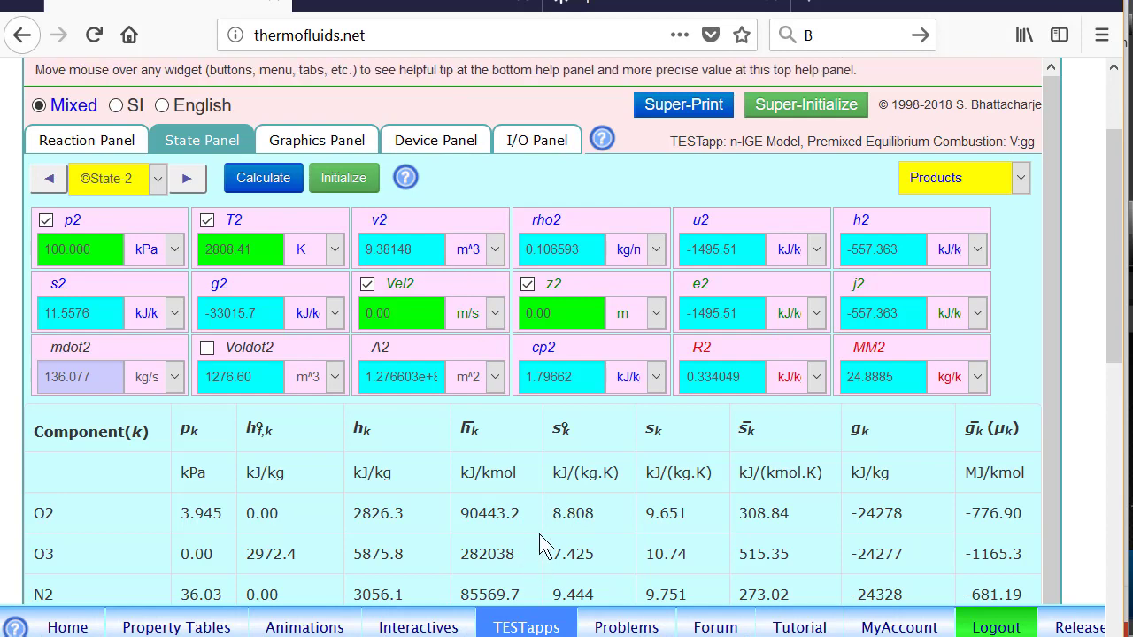
# Super-Initialize the n-IGE model and define 1 kmol CH4 as fuel with 1 kmol O2 and 1 kmol N2 as oxidizer
pyautogui.click(821, 110)
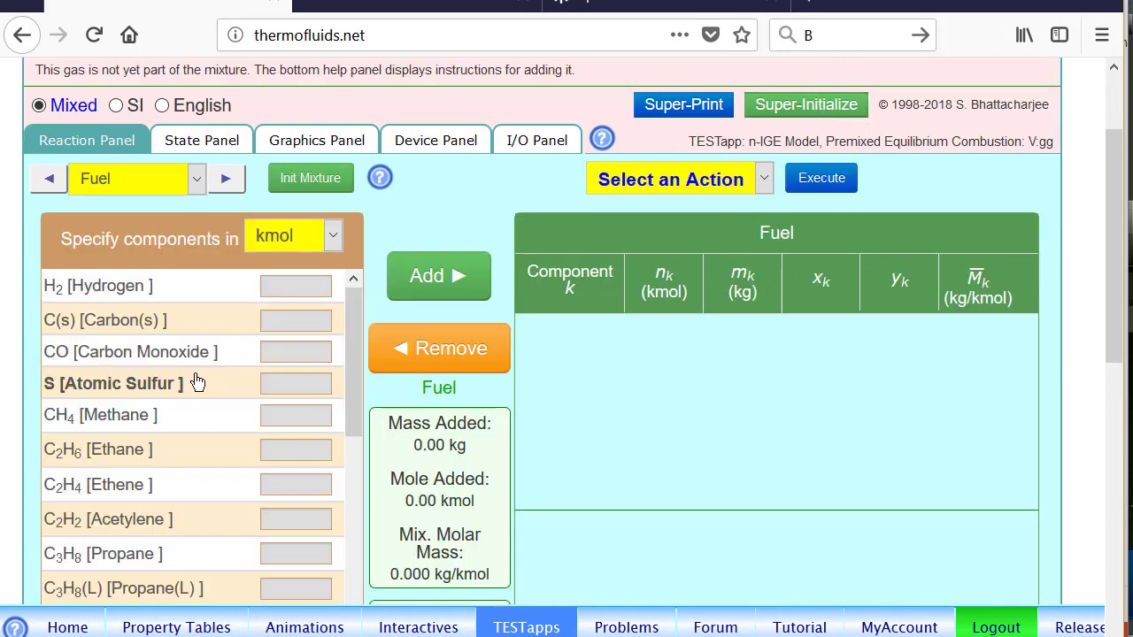
pyautogui.click(462, 274)
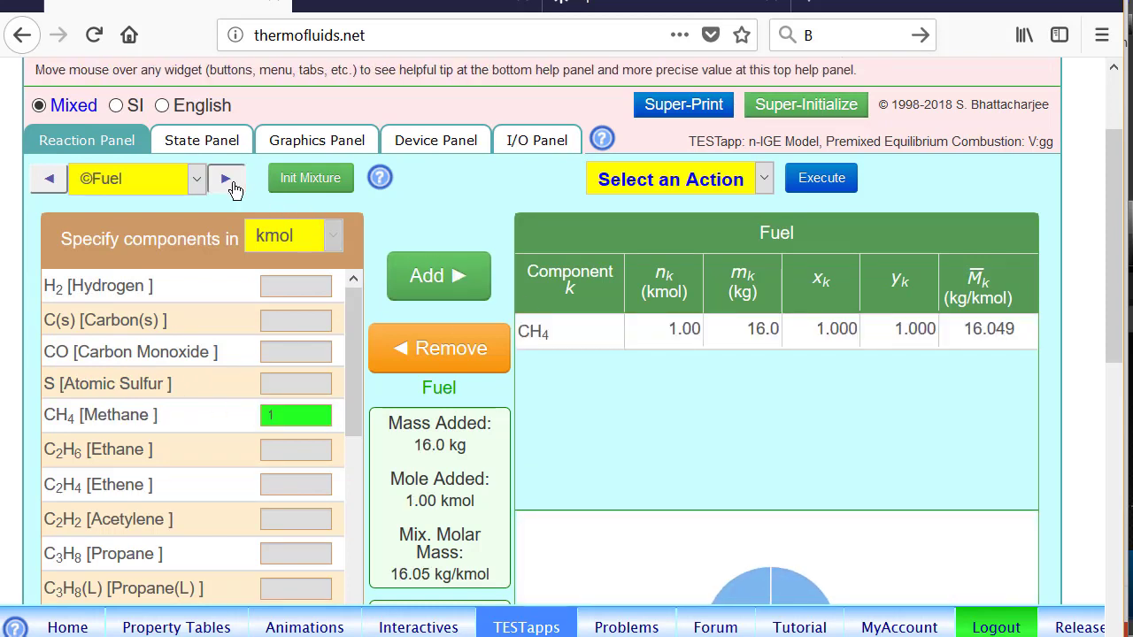
pyautogui.click(225, 178)
pyautogui.click(172, 285)
pyautogui.click(177, 324)
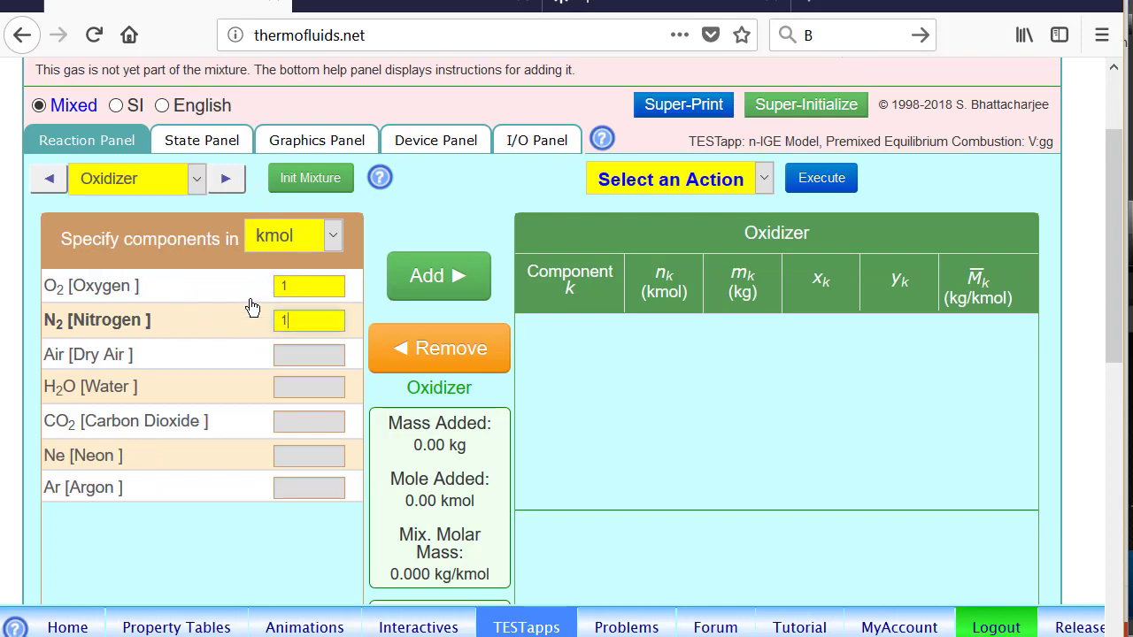
pyautogui.click(434, 273)
# Set the n-IGE reaction to equilibrium combustion with known excess user-defined oxidizer at λ = 110%
pyautogui.click(759, 177)
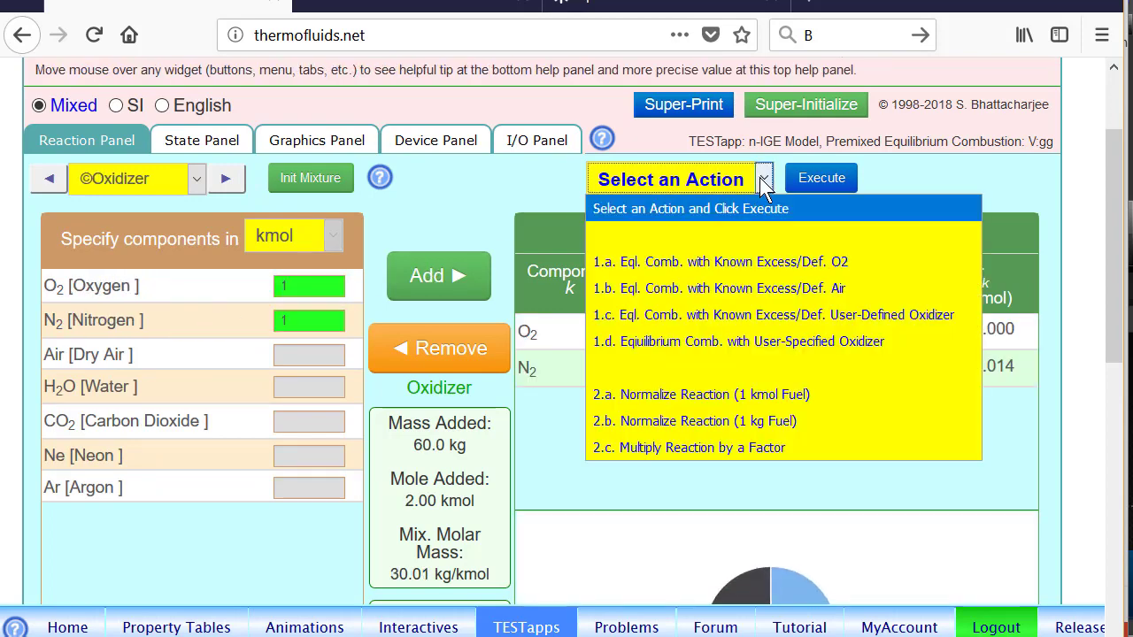
pyautogui.click(822, 316)
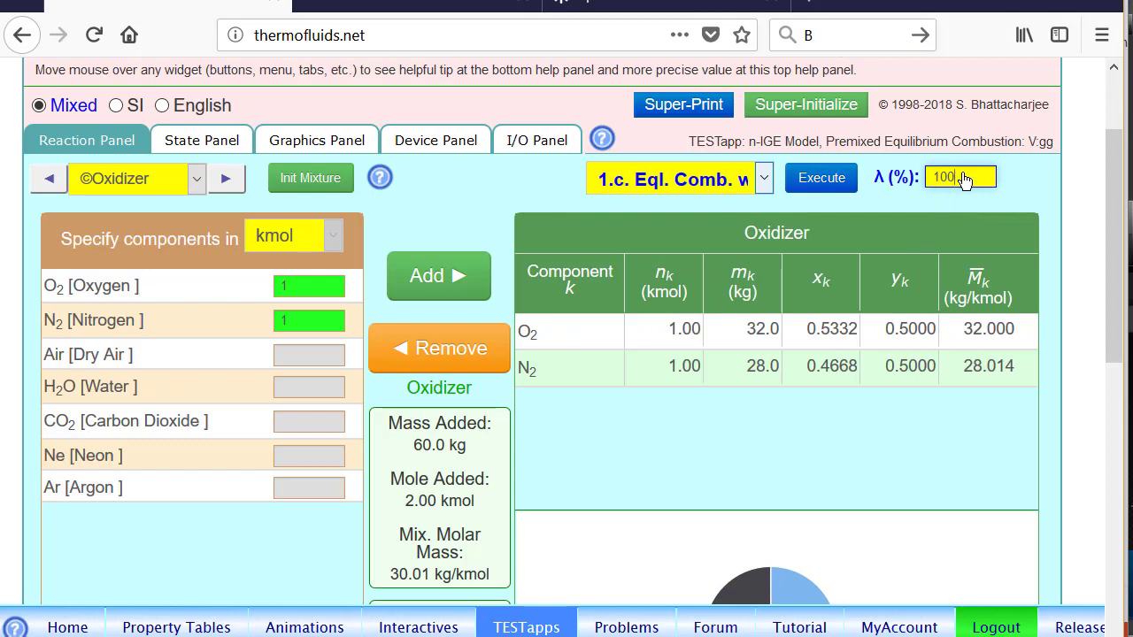
pyautogui.press('BackSpace')
pyautogui.click(821, 178)
pyautogui.scroll(-1, 818, 295)
pyautogui.scroll(-4, 818, 295)
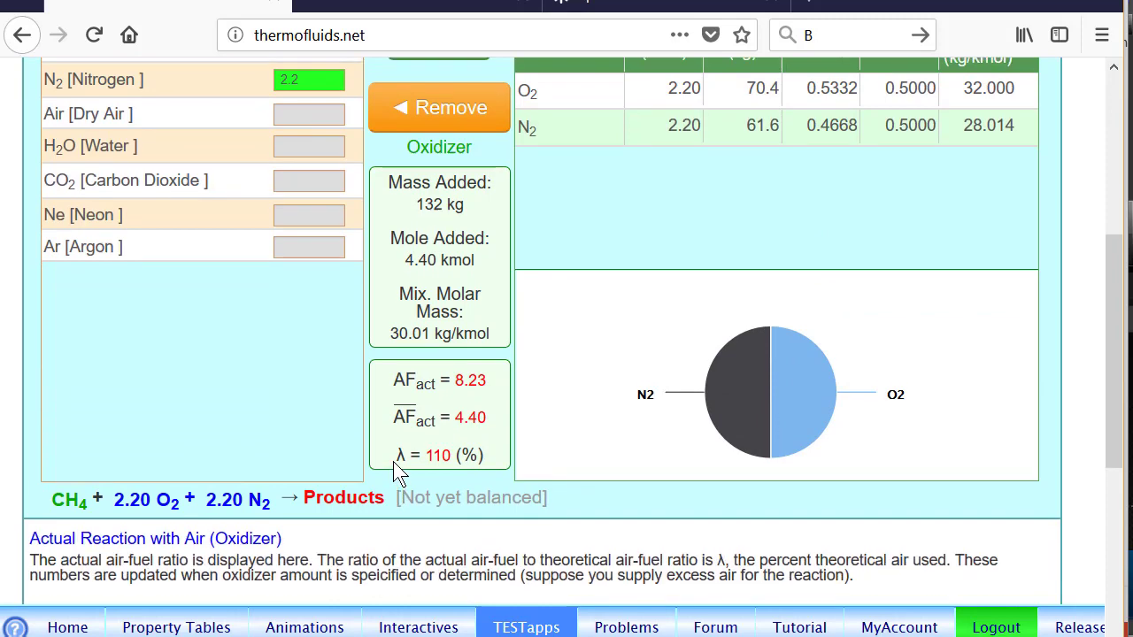
pyautogui.scroll(5, 393, 461)
# Add the typical combustion products to the n-IGE Products mixture
pyautogui.click(225, 179)
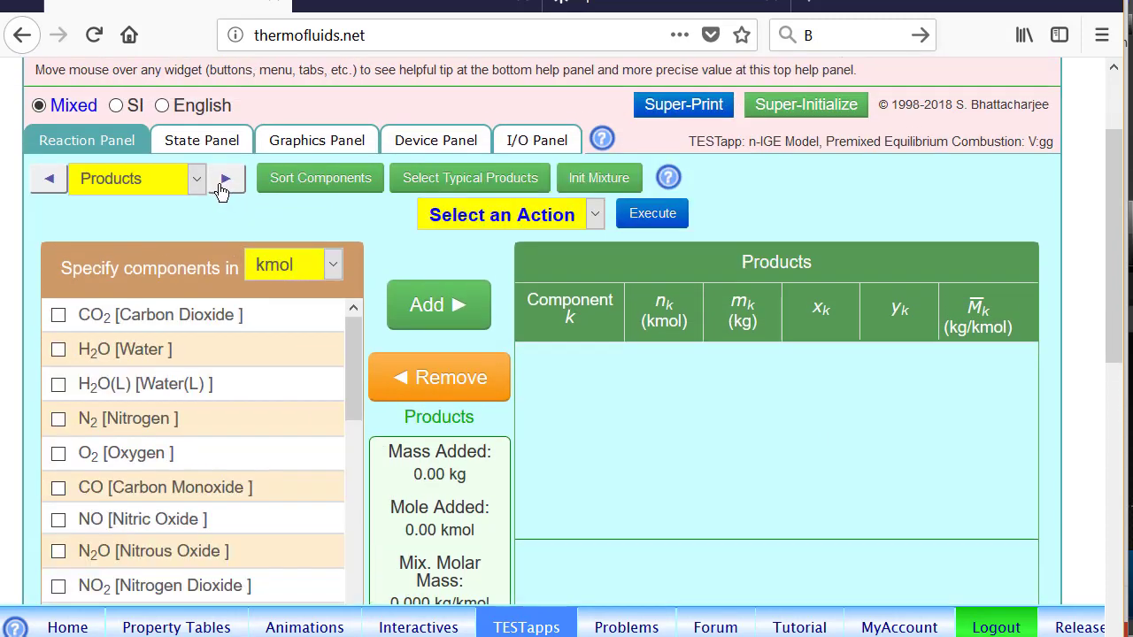
pyautogui.click(502, 180)
pyautogui.click(449, 304)
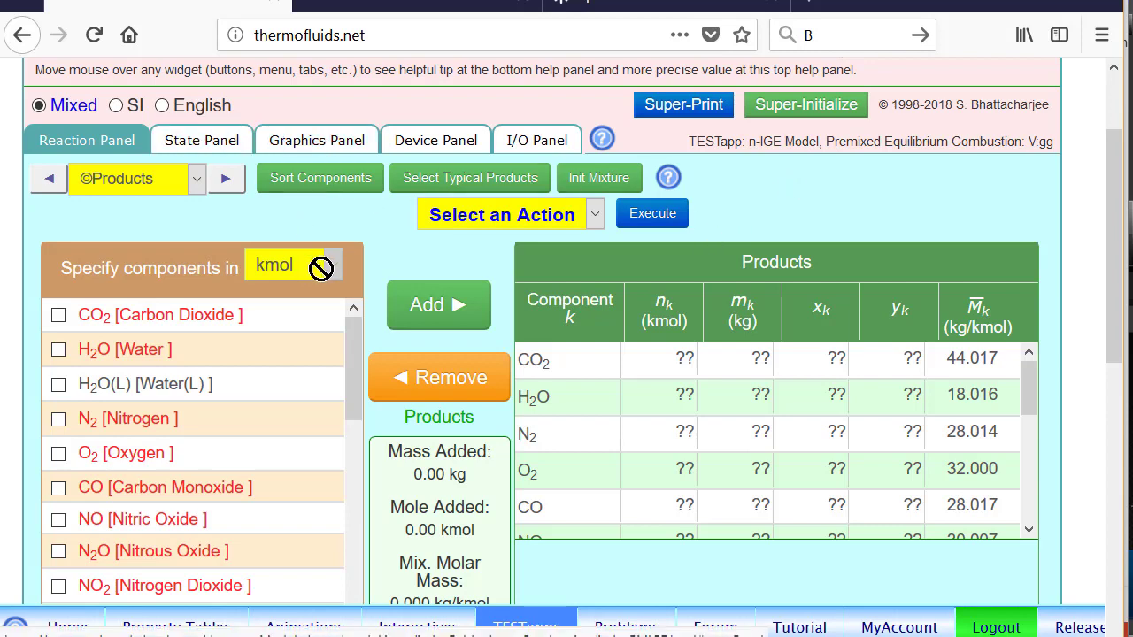
pyautogui.scroll(-4, 320, 268)
pyautogui.scroll(1, 401, 483)
pyautogui.scroll(3, 400, 482)
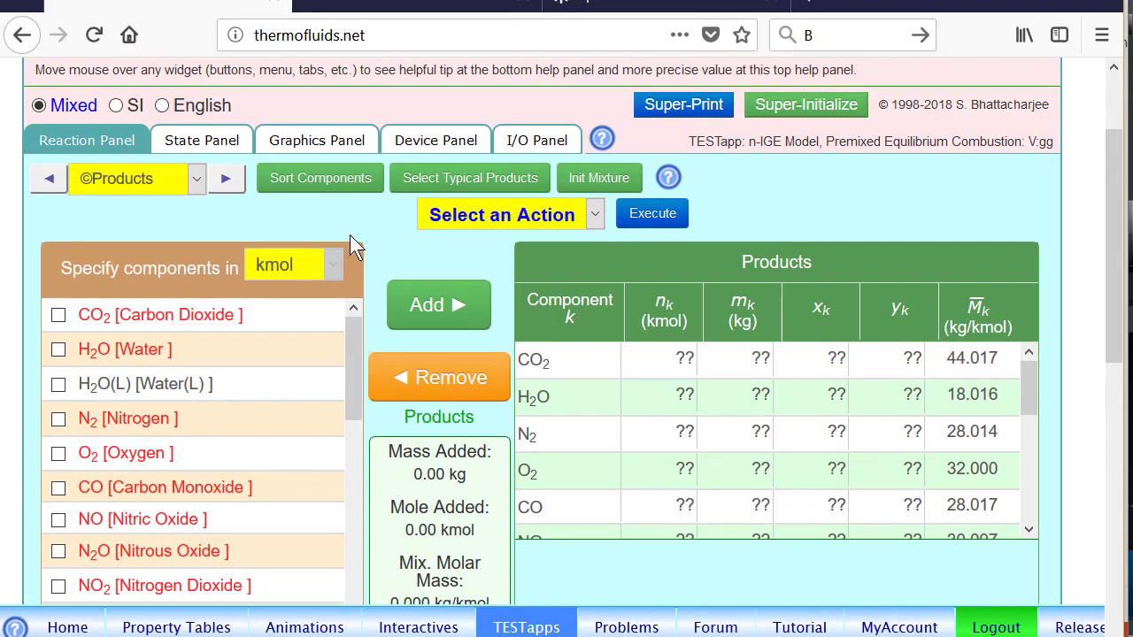
# Calculate State-1 for the reactants with p1 = 100 kPa and T1 = 298 K
pyautogui.click(186, 143)
pyautogui.click(100, 228)
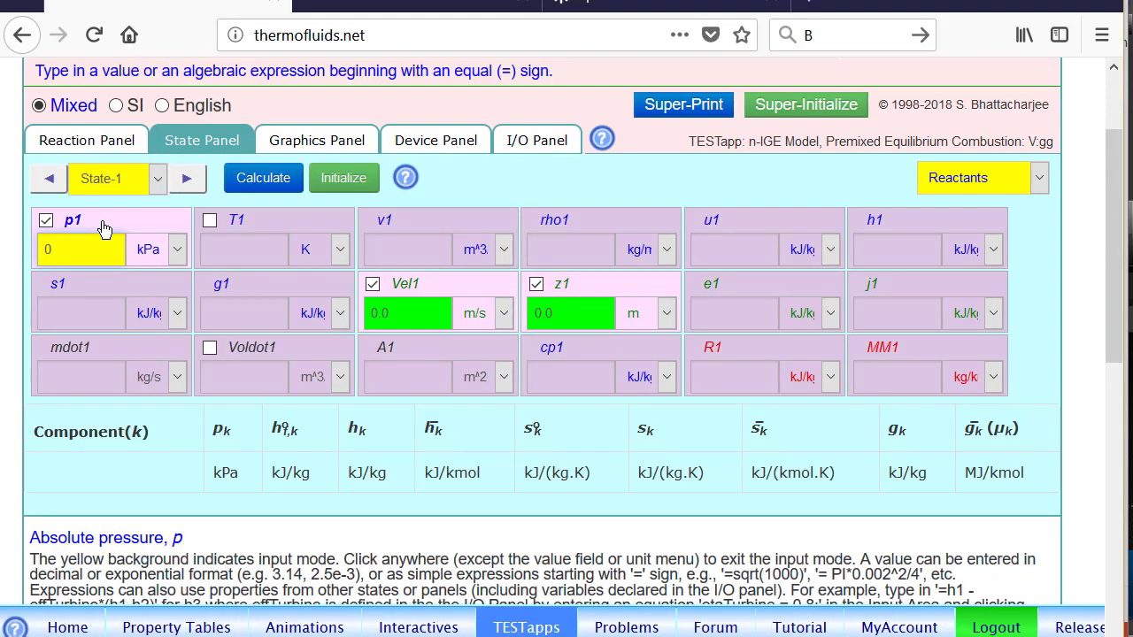
pyautogui.write('100')
pyautogui.click(259, 227)
pyautogui.write('298')
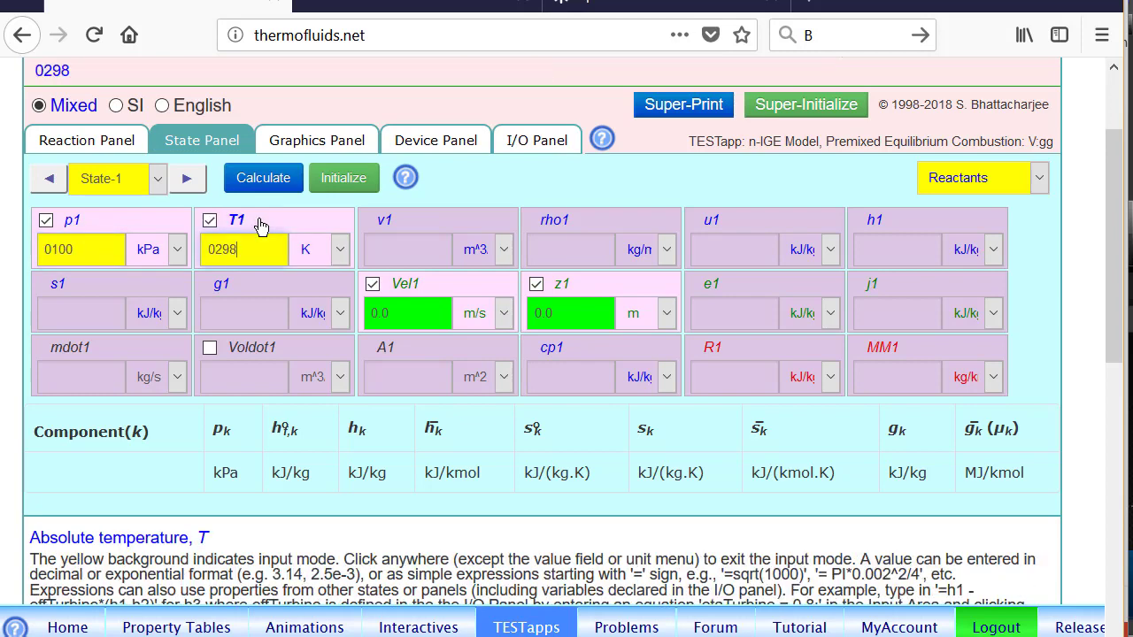
pyautogui.press('Return')
# Set the pressure p2 of the products State-2 to 100 kPa
pyautogui.click(190, 179)
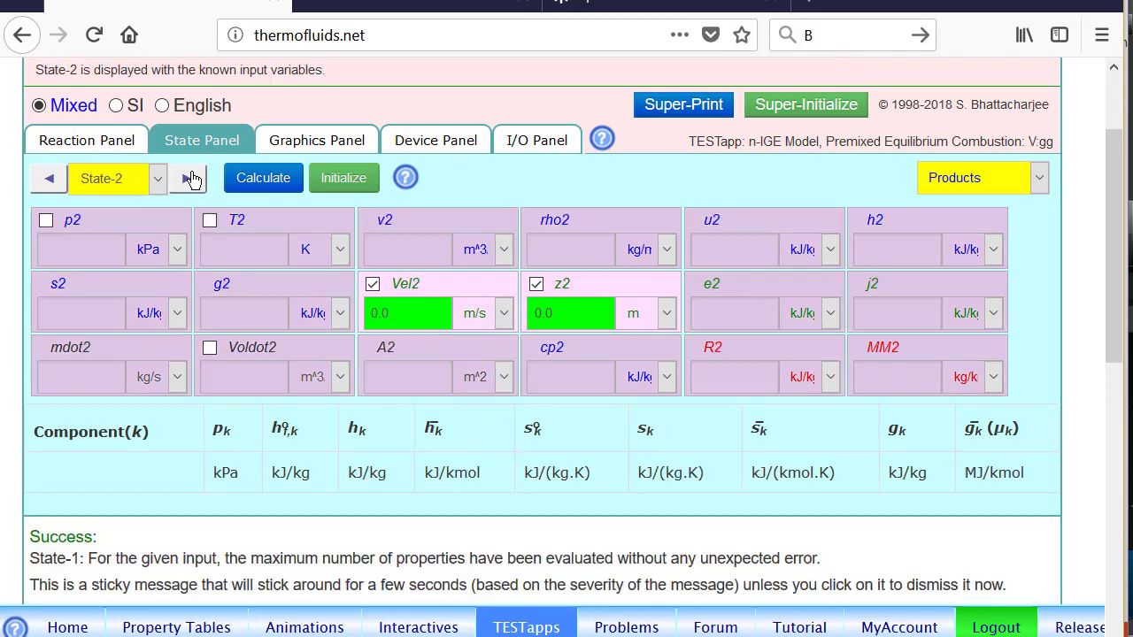
pyautogui.click(94, 225)
pyautogui.write('100')
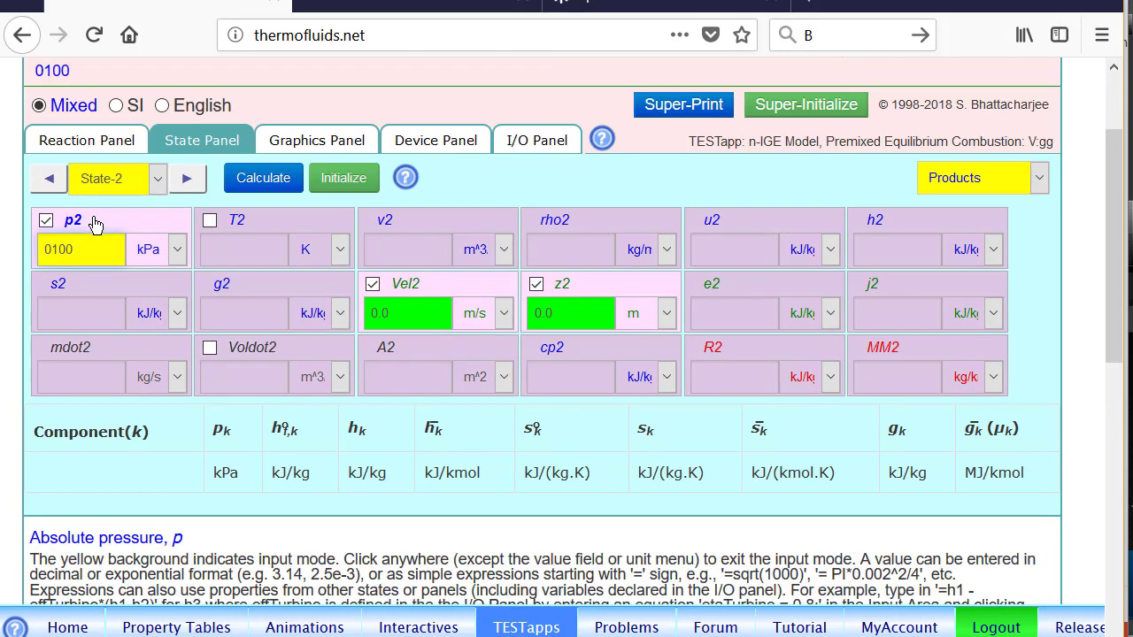
pyautogui.press('Return')
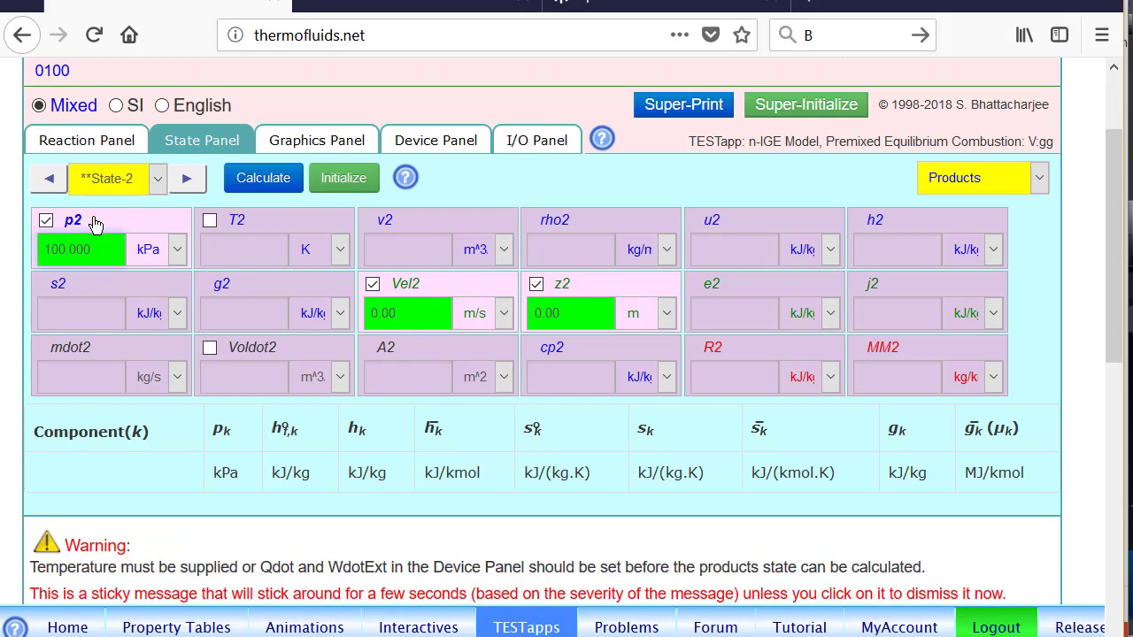
# Connect Device-1 with State-1 as the inlet and State-2 as the exit
pyautogui.click(425, 142)
pyautogui.click(167, 317)
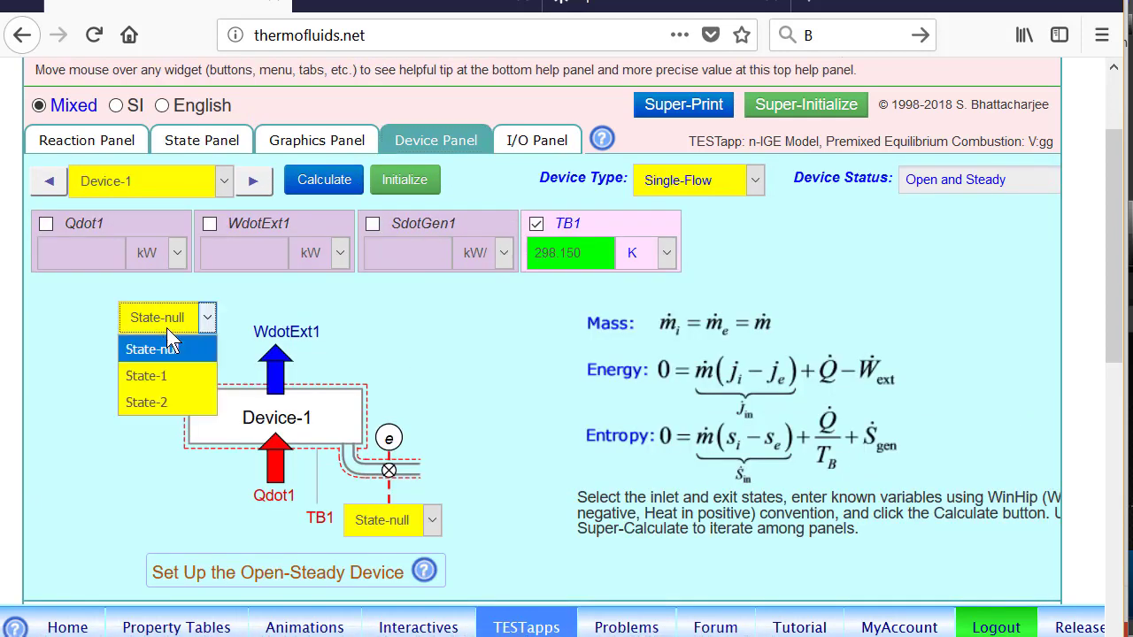
pyautogui.click(144, 372)
pyautogui.click(384, 521)
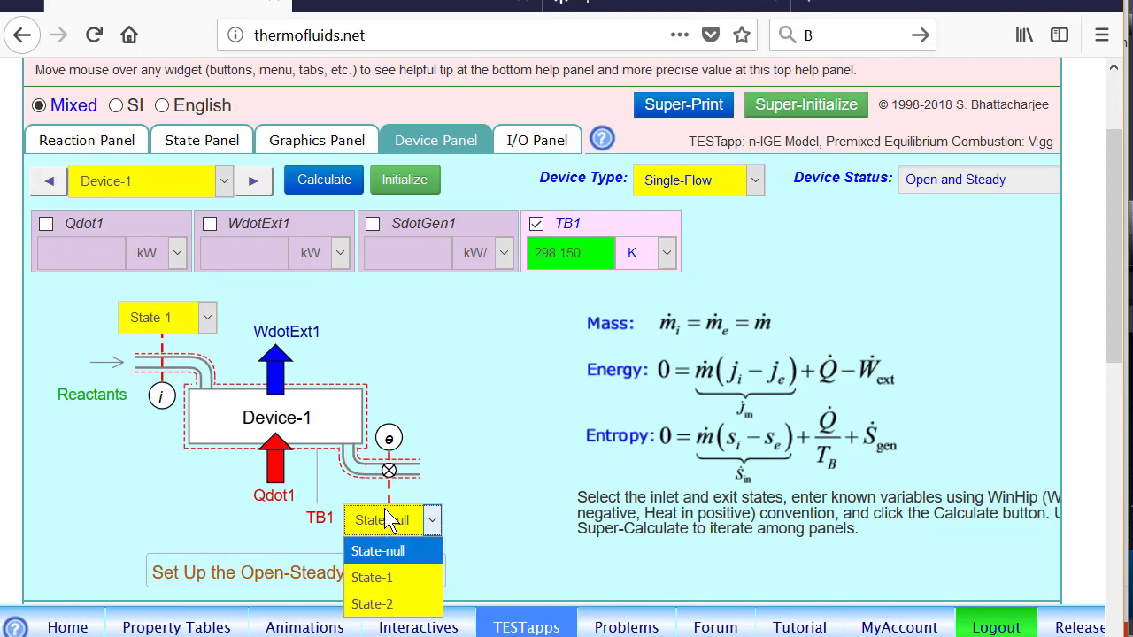
pyautogui.click(395, 603)
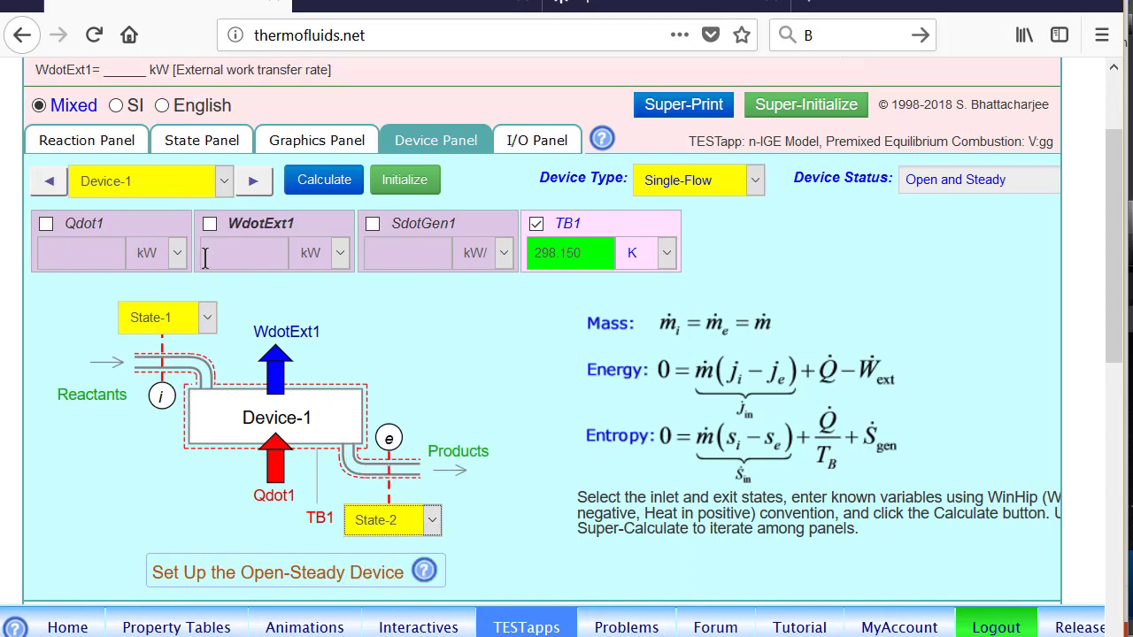
# Set Qdot1 and WdotExt1 to 0 kW and calculate Device-1
pyautogui.click(147, 237)
pyautogui.click(264, 237)
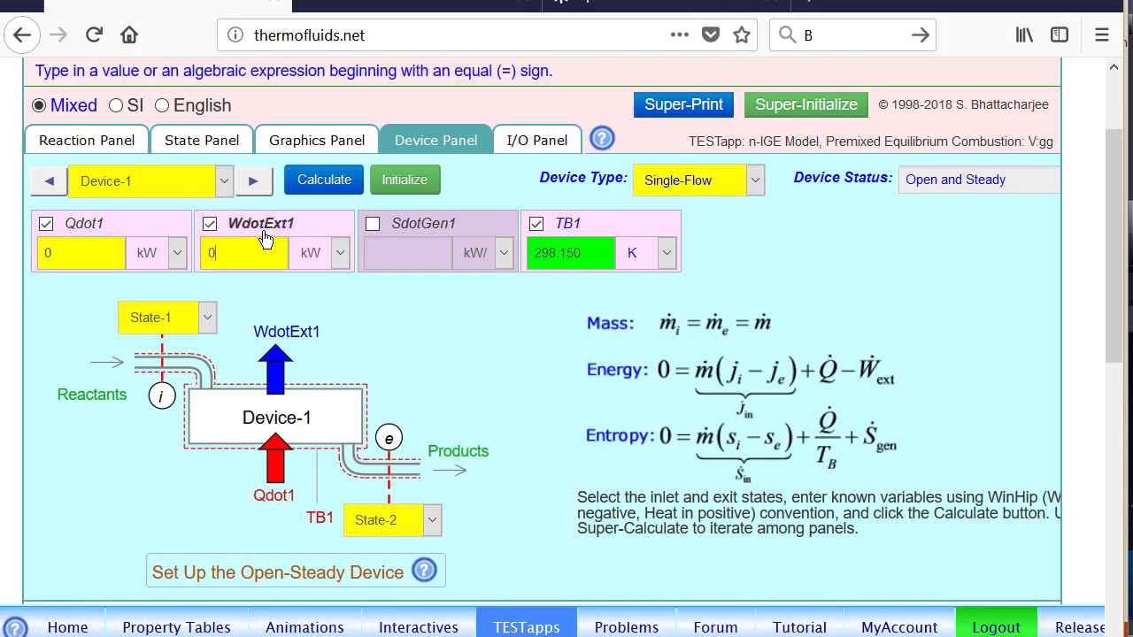
pyautogui.click(333, 186)
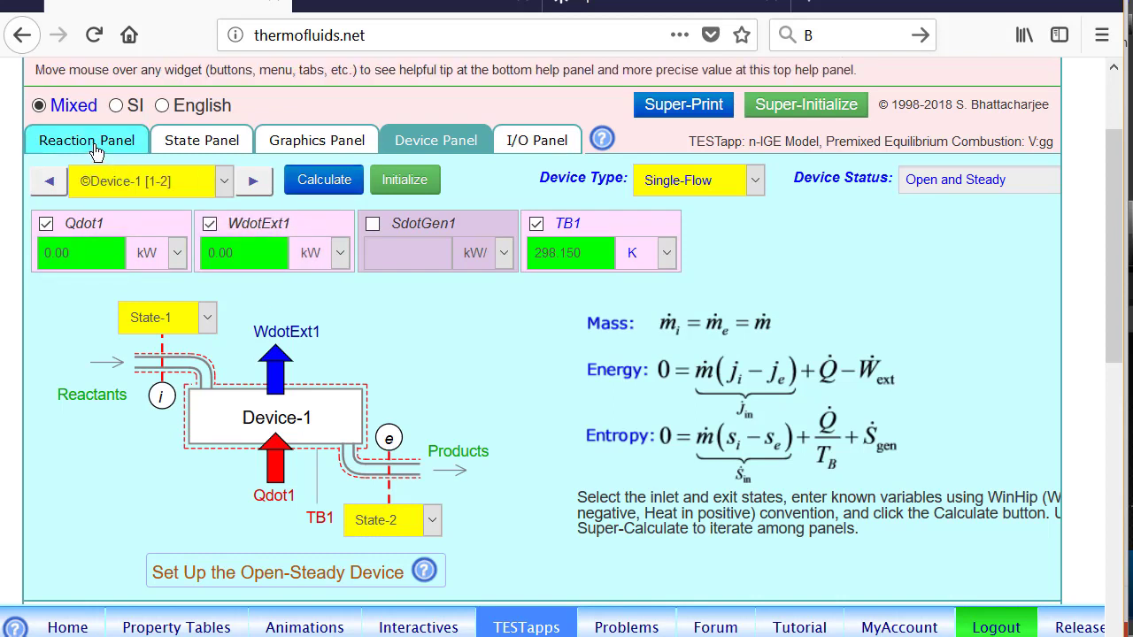
# Calculate State-2 of the n-IGE model for the excess-oxidizer case and compare T2 with the stoichiometric value
pyautogui.click(181, 144)
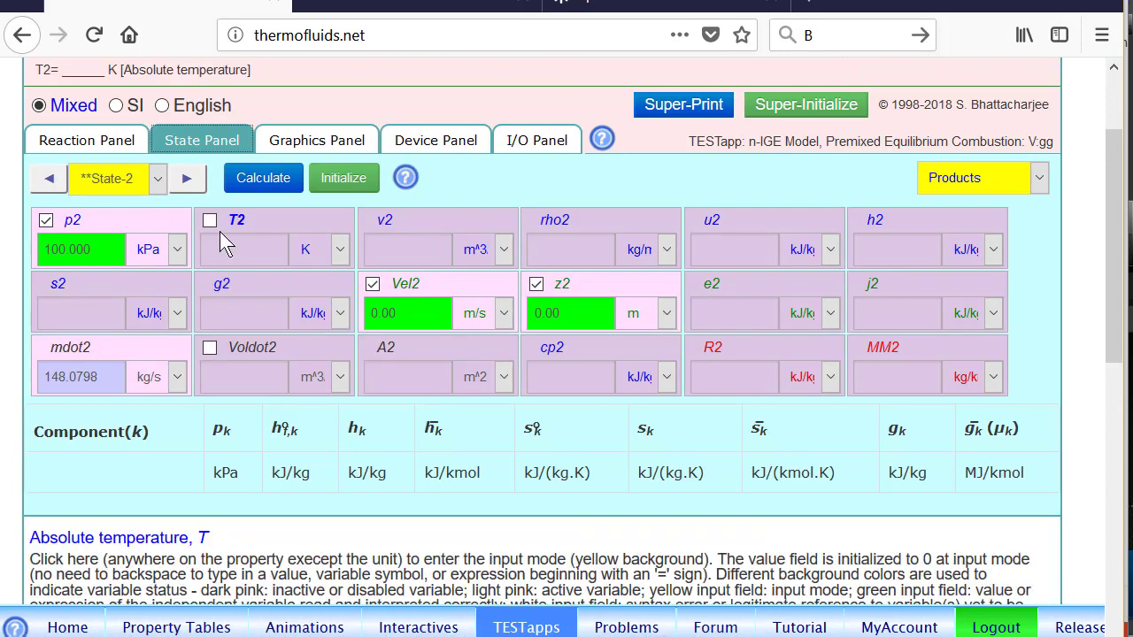
pyautogui.click(245, 178)
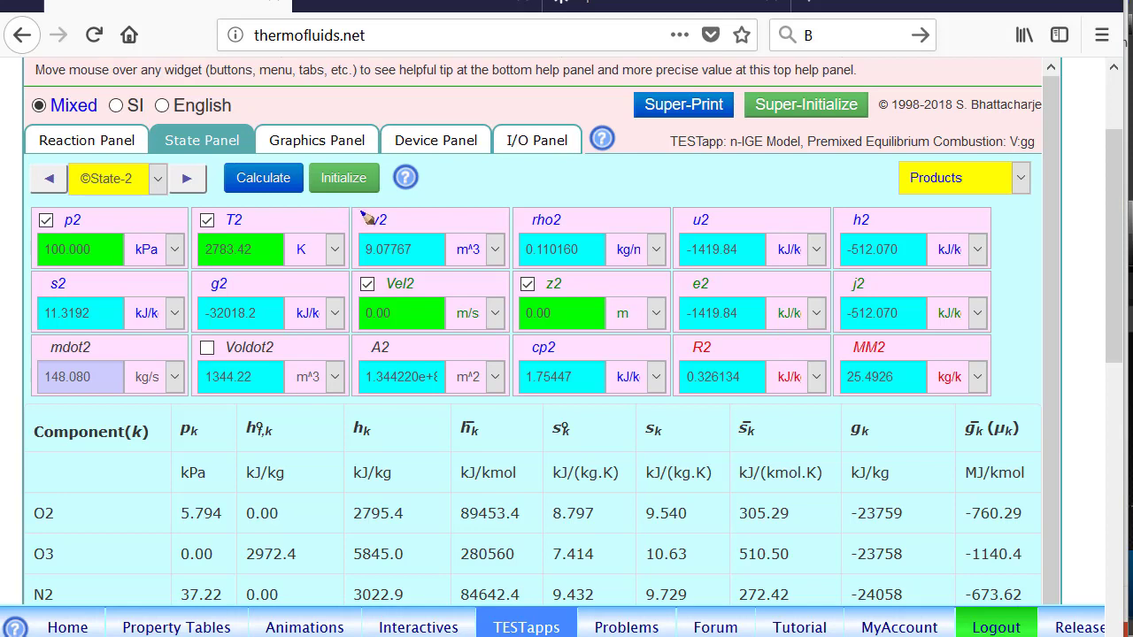
pyautogui.moveTo(334, 212)
pyautogui.mouseDown()
pyautogui.moveTo(360, 221)
pyautogui.moveTo(405, 197)
pyautogui.moveTo(336, 216)
pyautogui.moveTo(329, 232)
pyautogui.moveTo(333, 209)
pyautogui.moveTo(329, 235)
pyautogui.moveTo(346, 237)
pyautogui.moveTo(259, 228)
pyautogui.mouseUp()
pyautogui.click(254, 221)
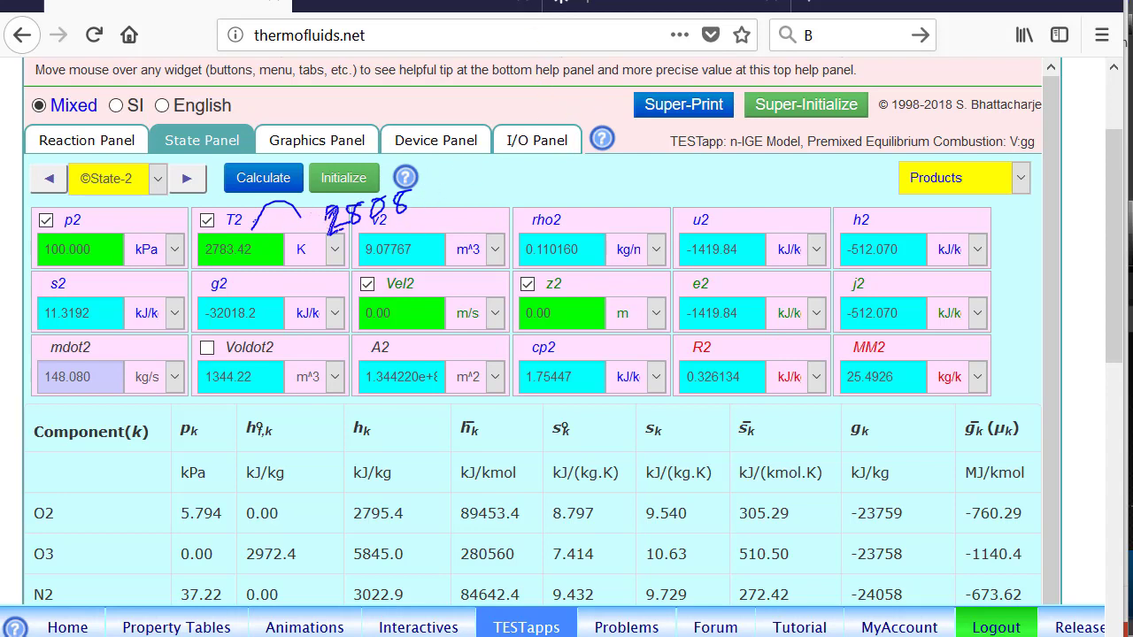
pyautogui.press('Escape')
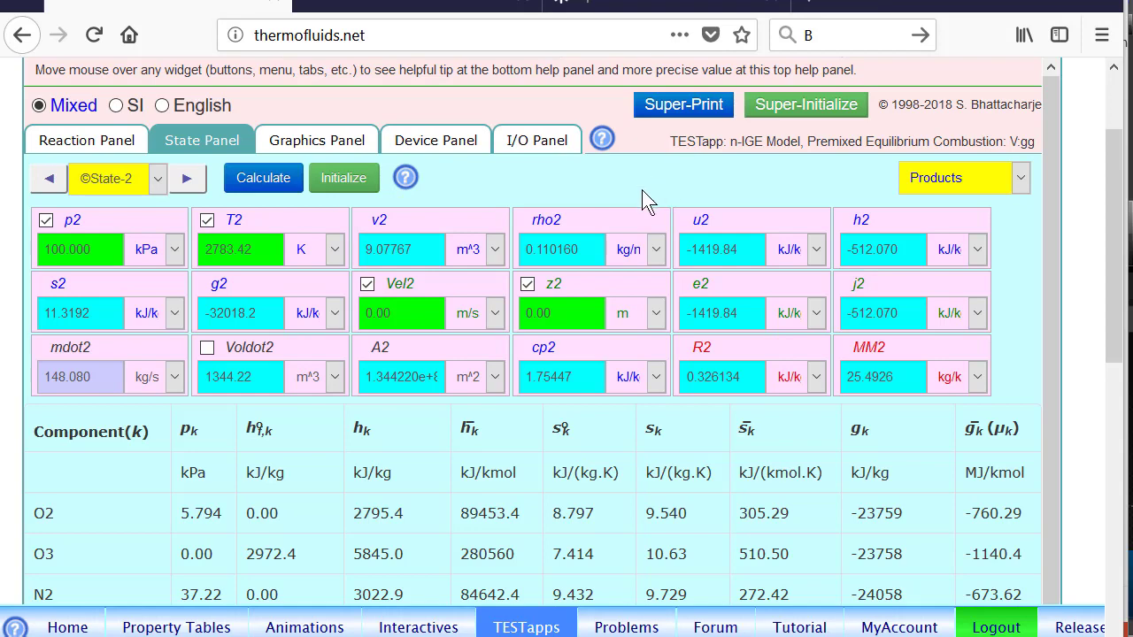
pyautogui.scroll(3, 642, 191)
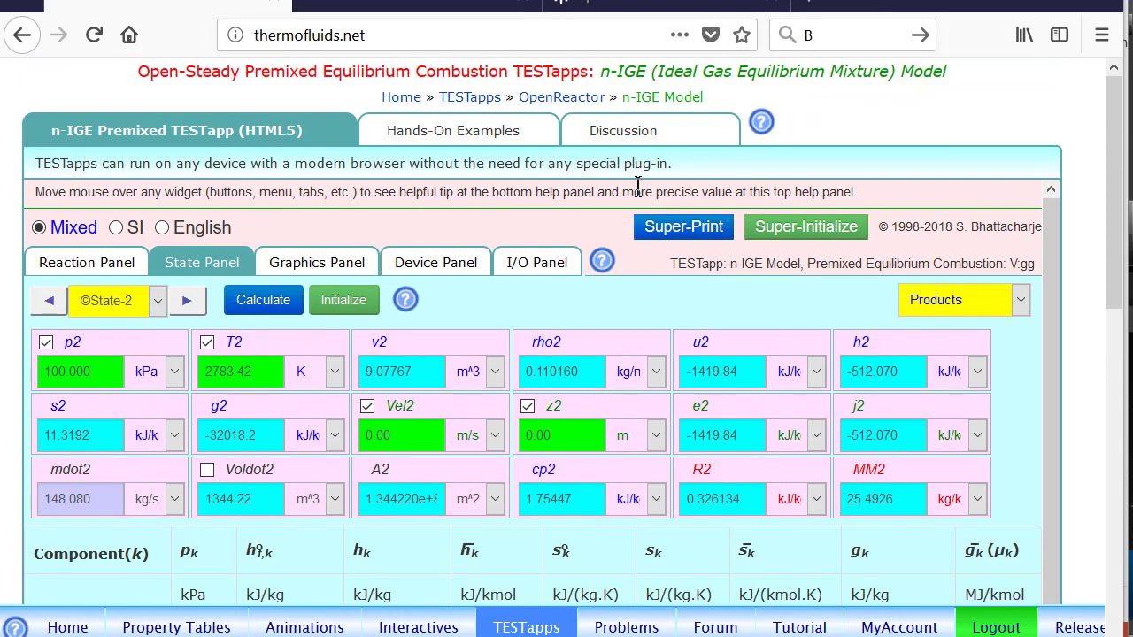